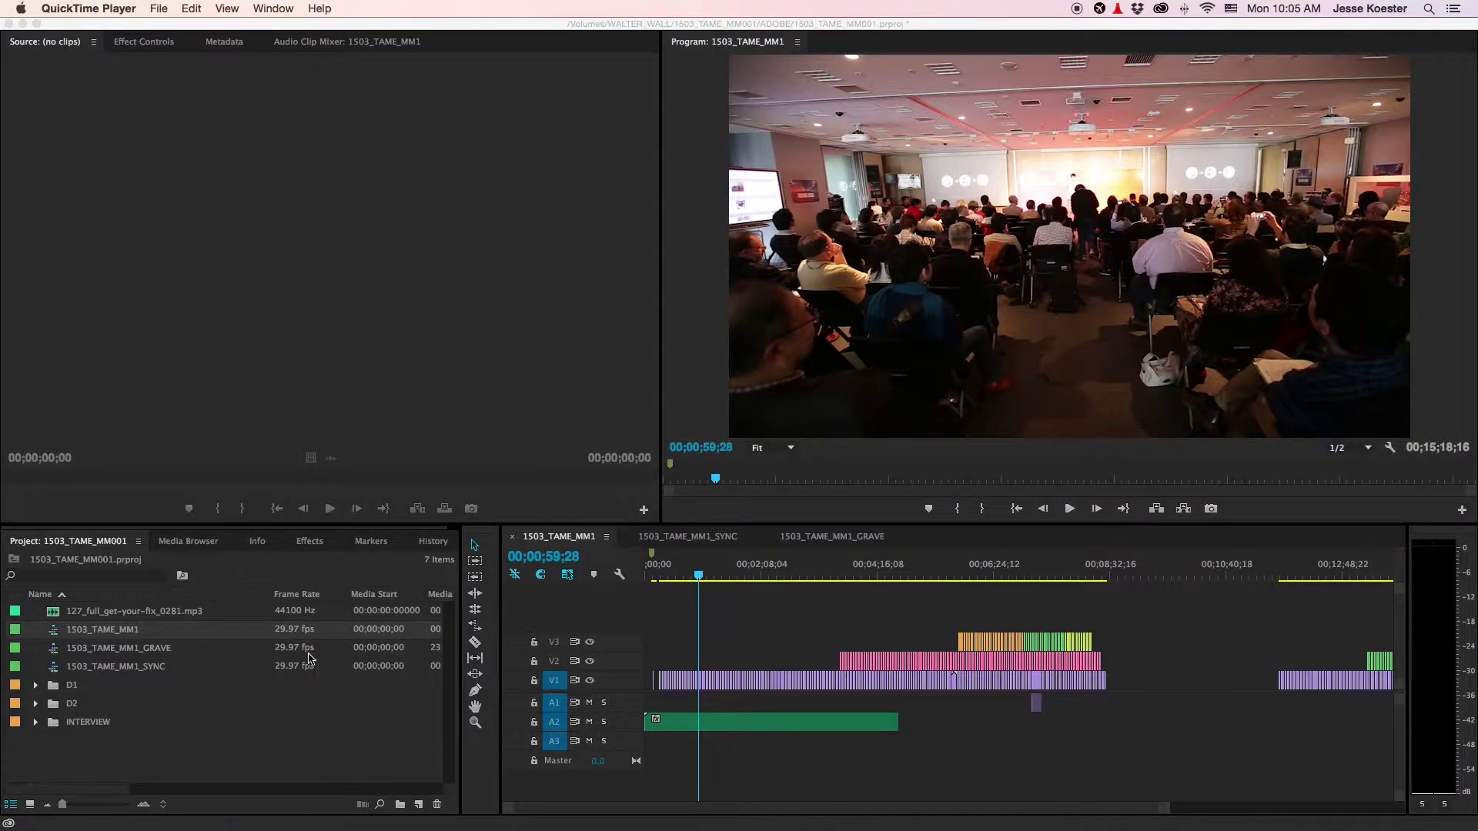
# Step: Look through the 1503_TAME_MM1, 1503_TAME_MM1_GRAVE and 1503_TAME_MM1_SYNC sequences in the timeline
pyautogui.click(111, 638)
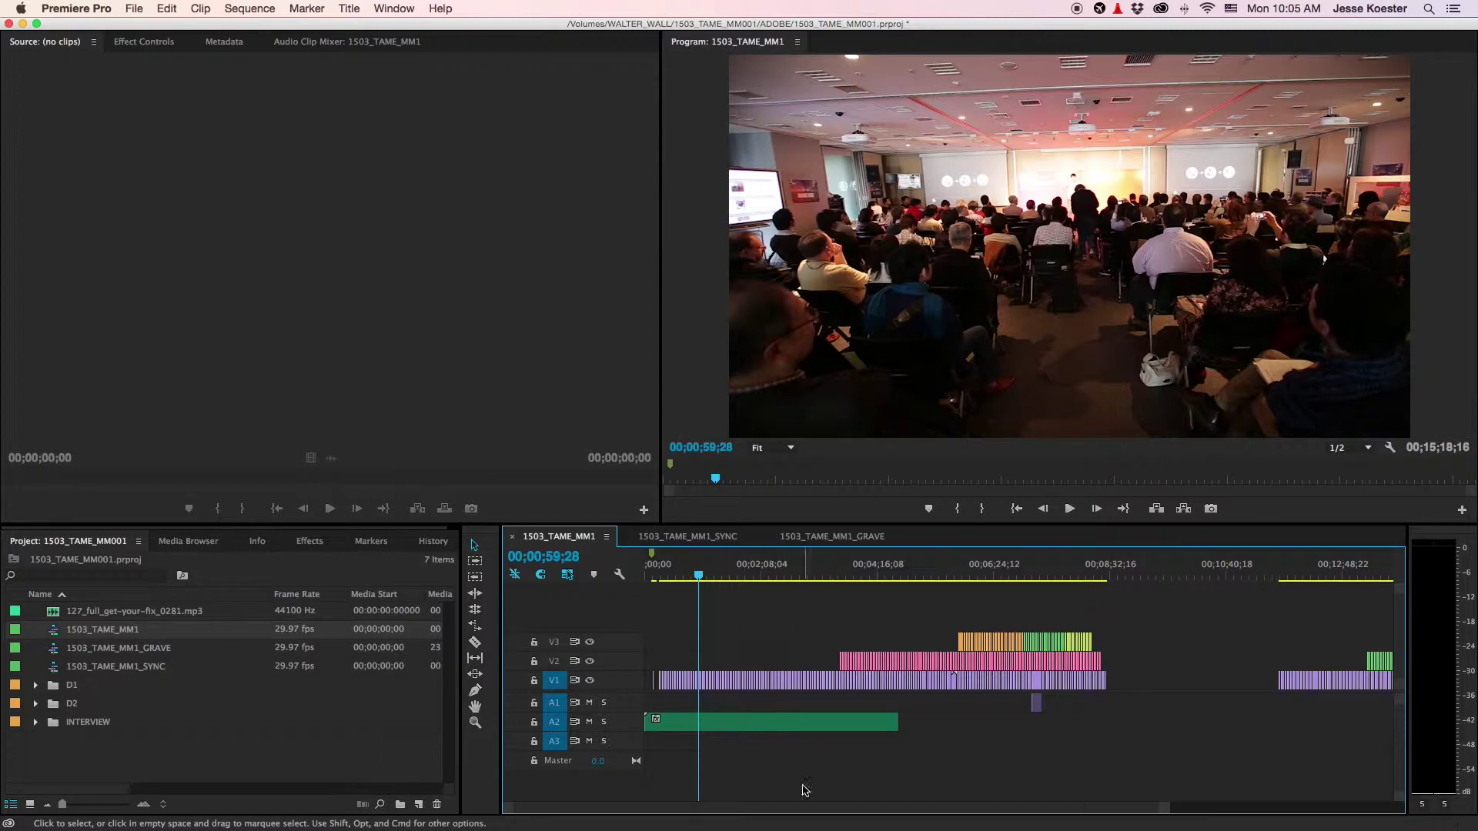
pyautogui.doubleClick(114, 654)
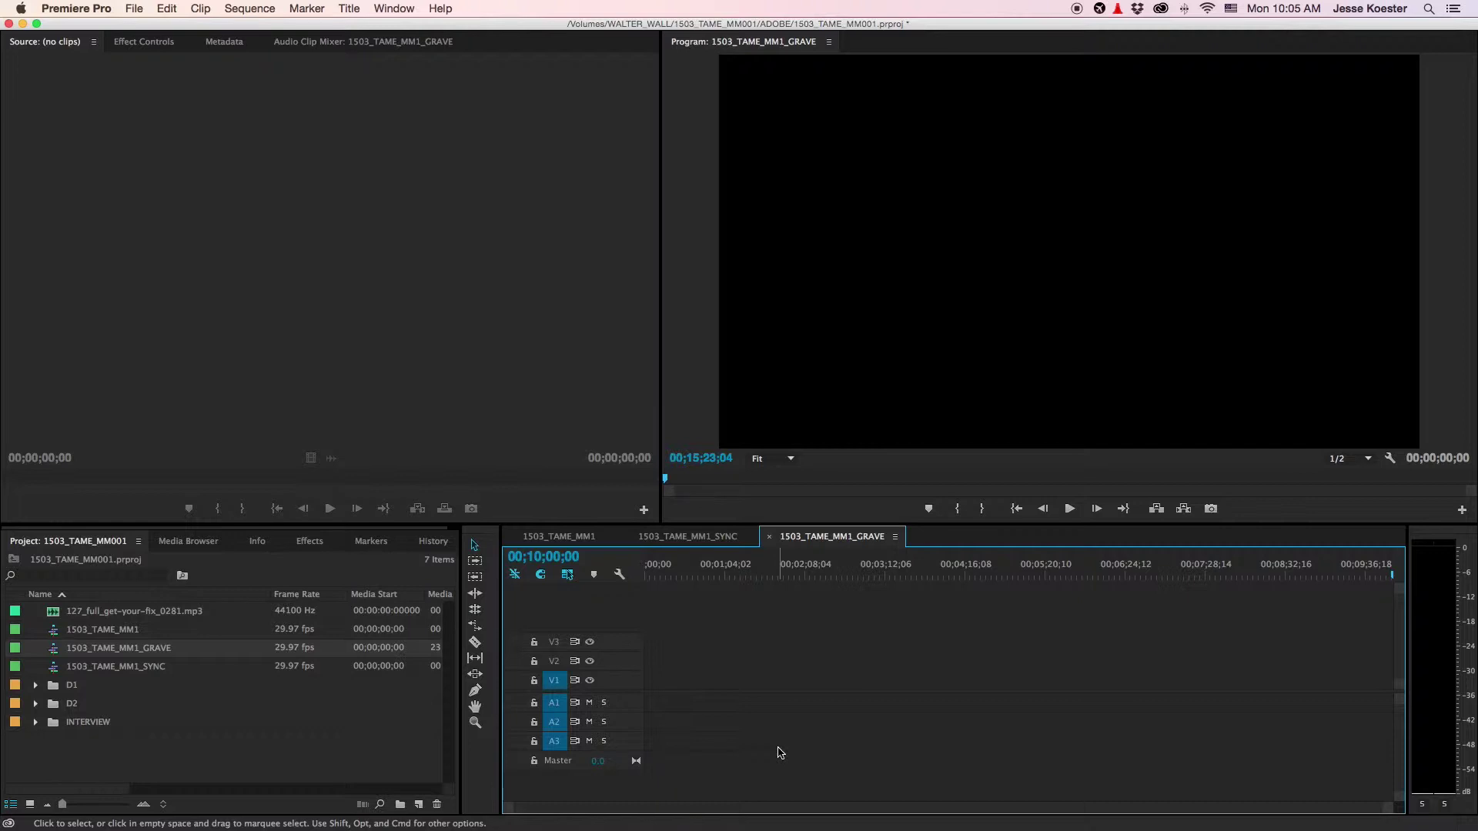
pyautogui.click(578, 539)
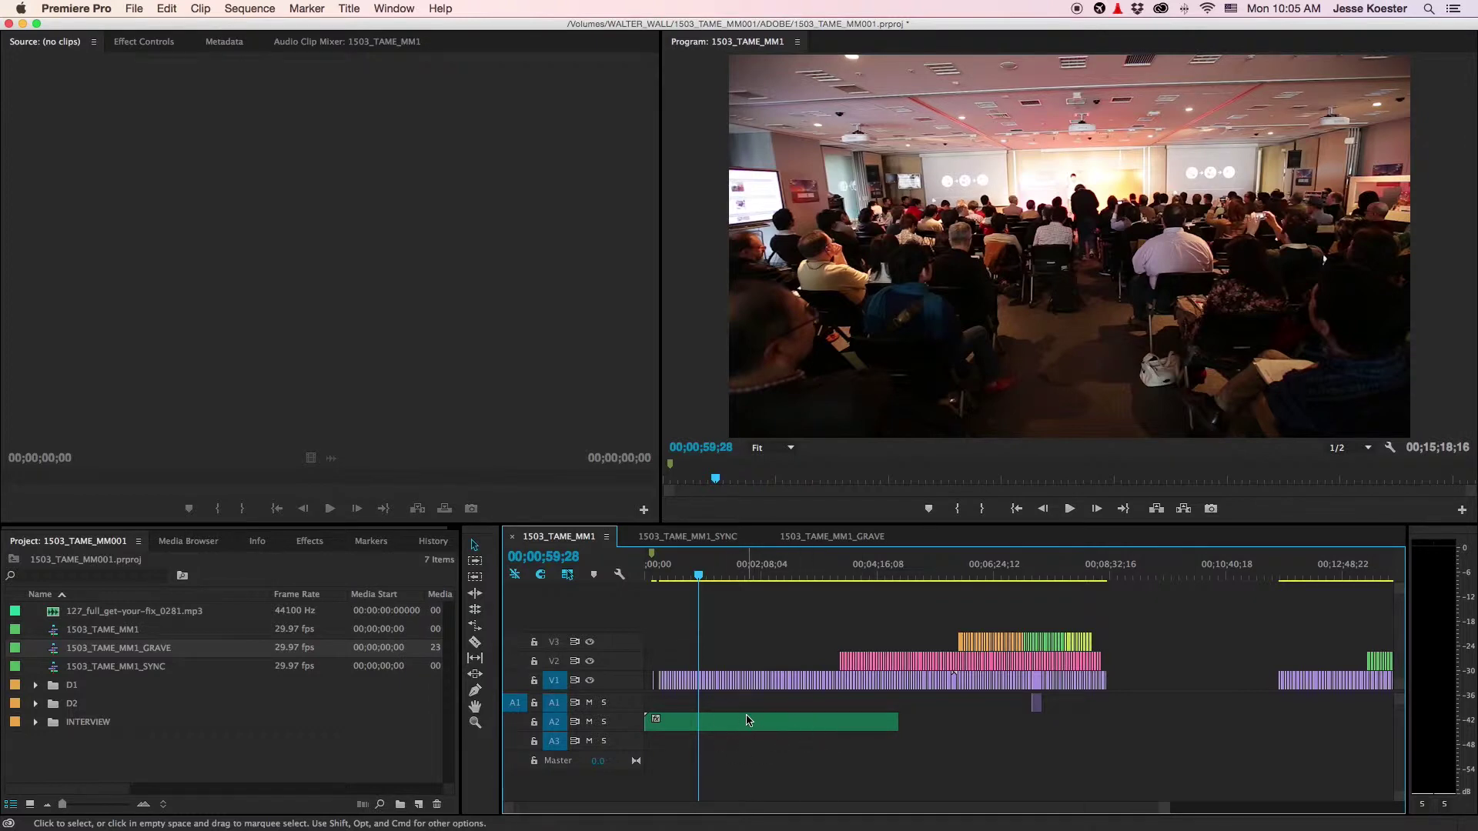
pyautogui.press('-')
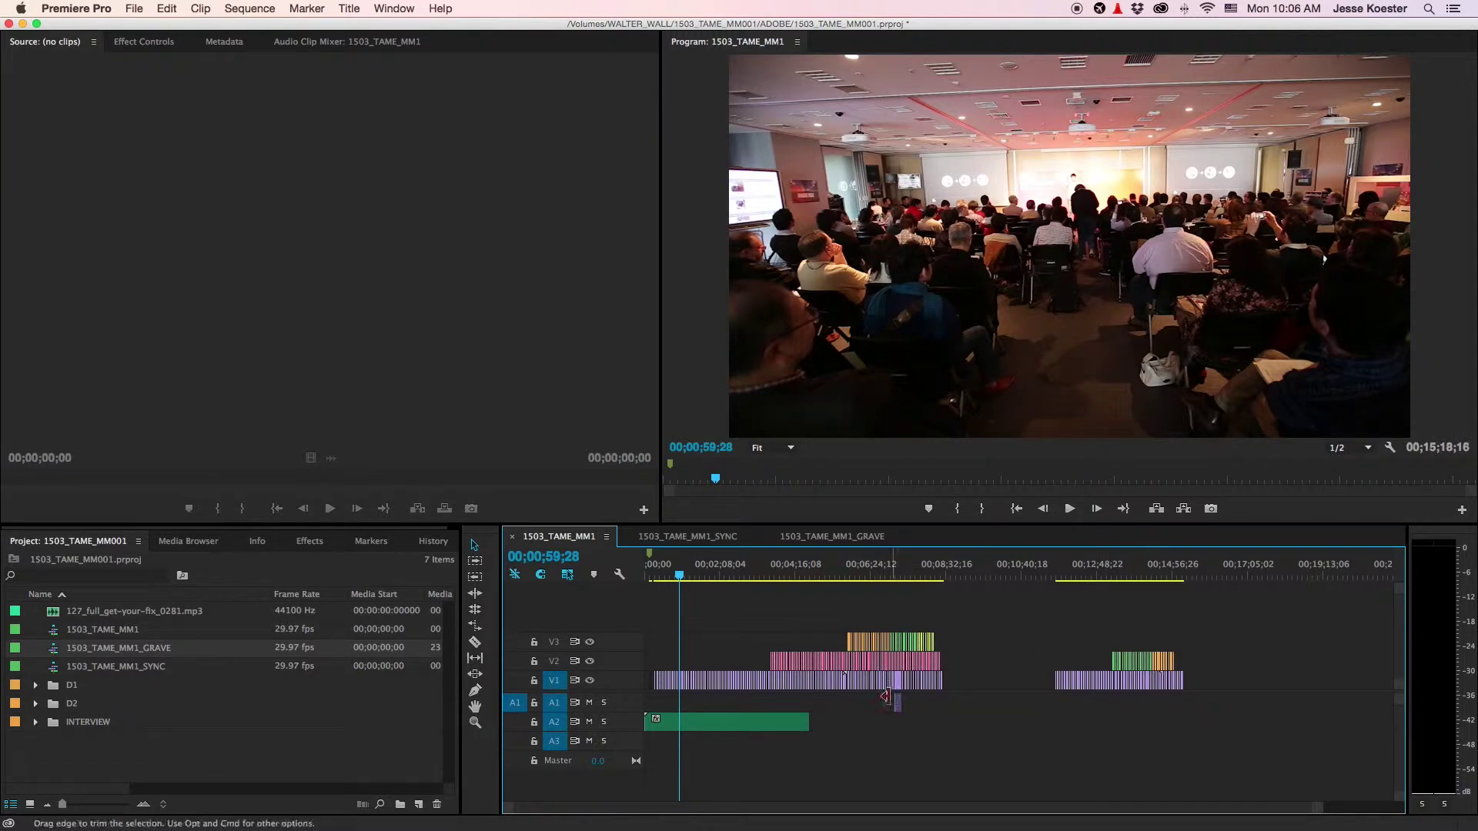
pyautogui.click(863, 537)
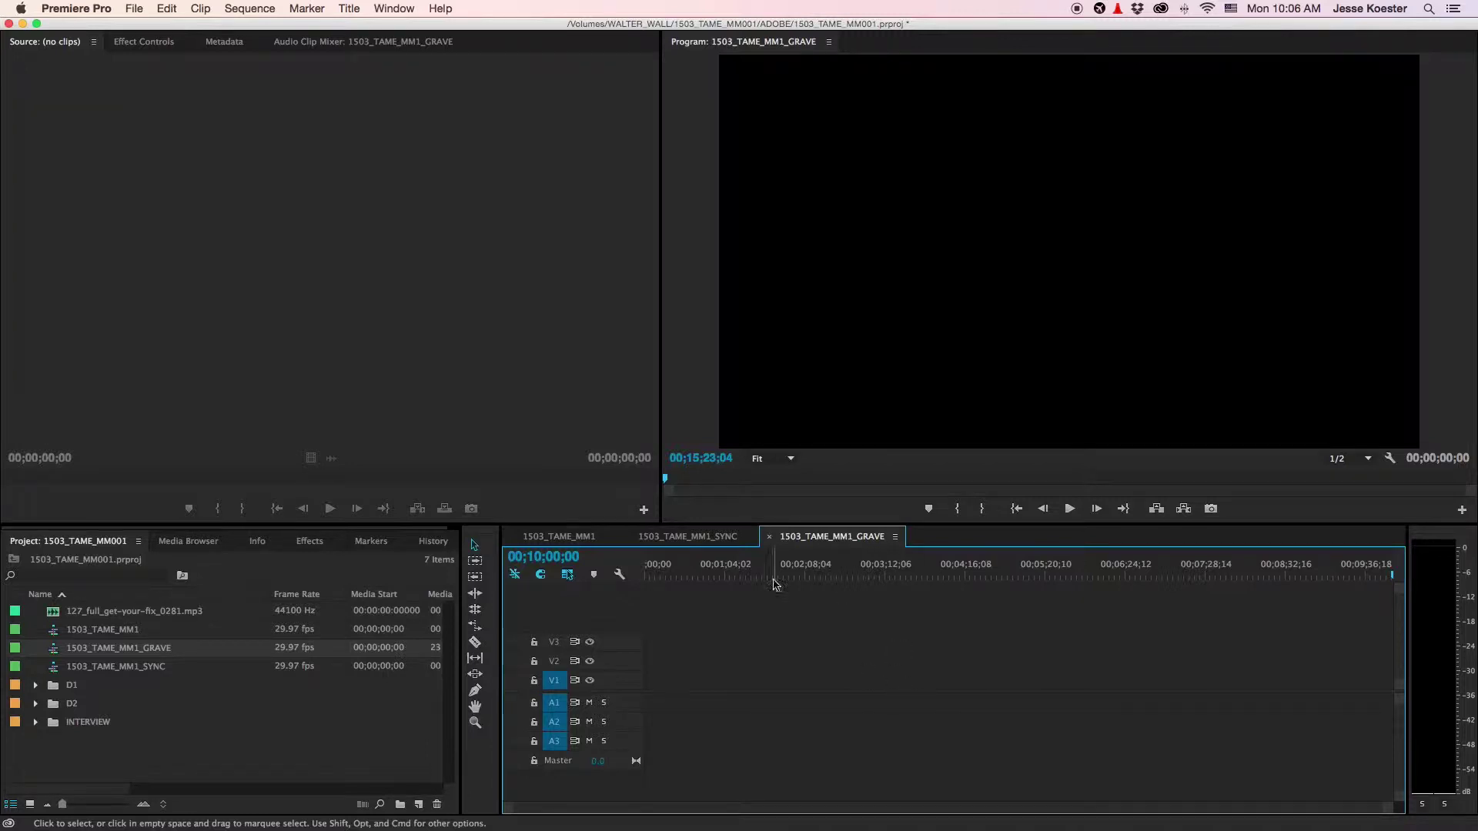
pyautogui.doubleClick(123, 668)
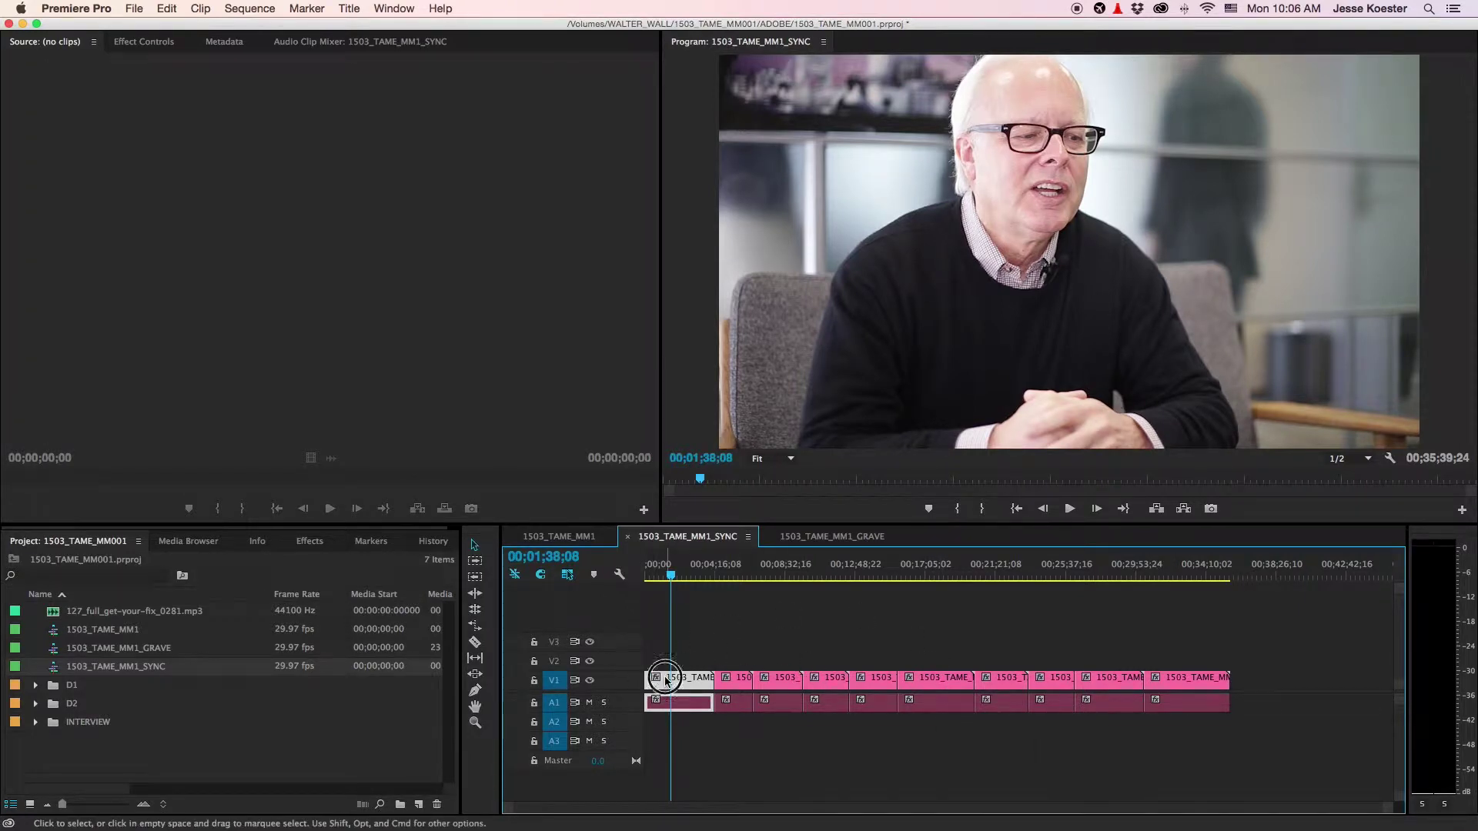
pyautogui.click(692, 730)
# Step: Return to the 1503_TAME_MM1 sequence and play its opening music from the start of the timeline
pyautogui.click(558, 538)
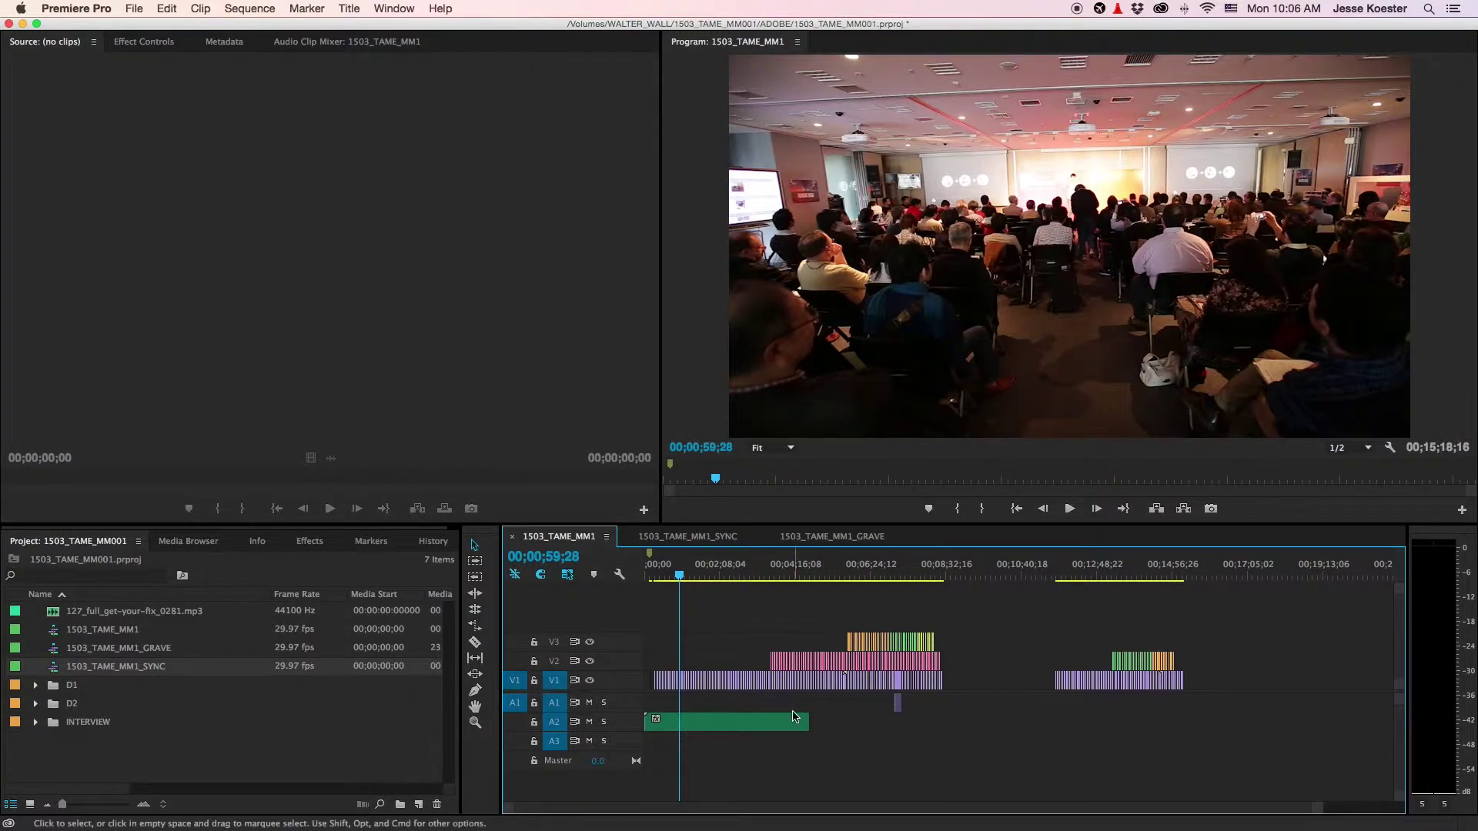
pyautogui.press('=')
pyautogui.press('=')
pyautogui.press('=')
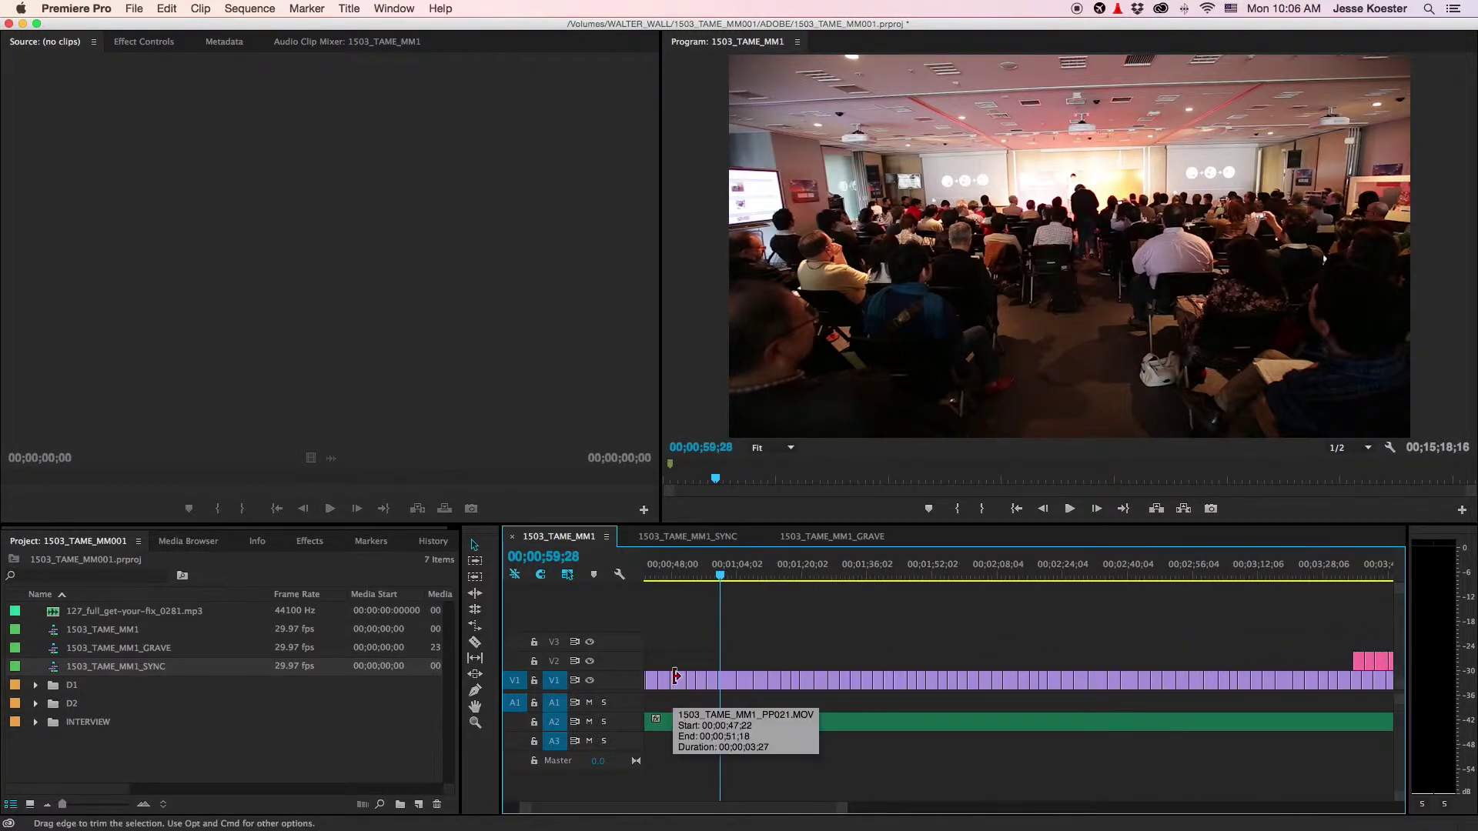
pyautogui.moveTo(825, 808); pyautogui.dragTo(824, 808)
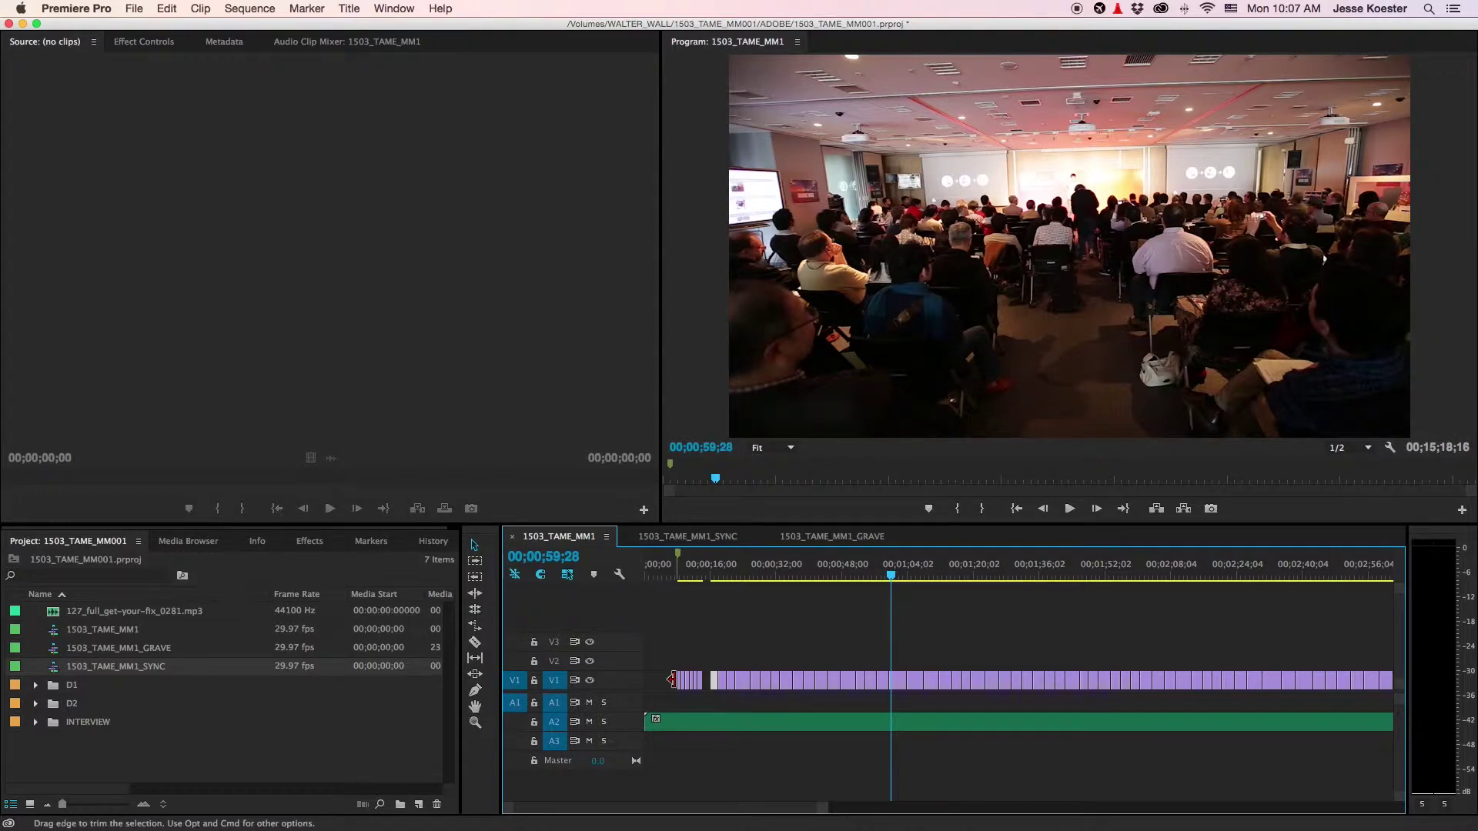
pyautogui.scroll(3, 777, 737)
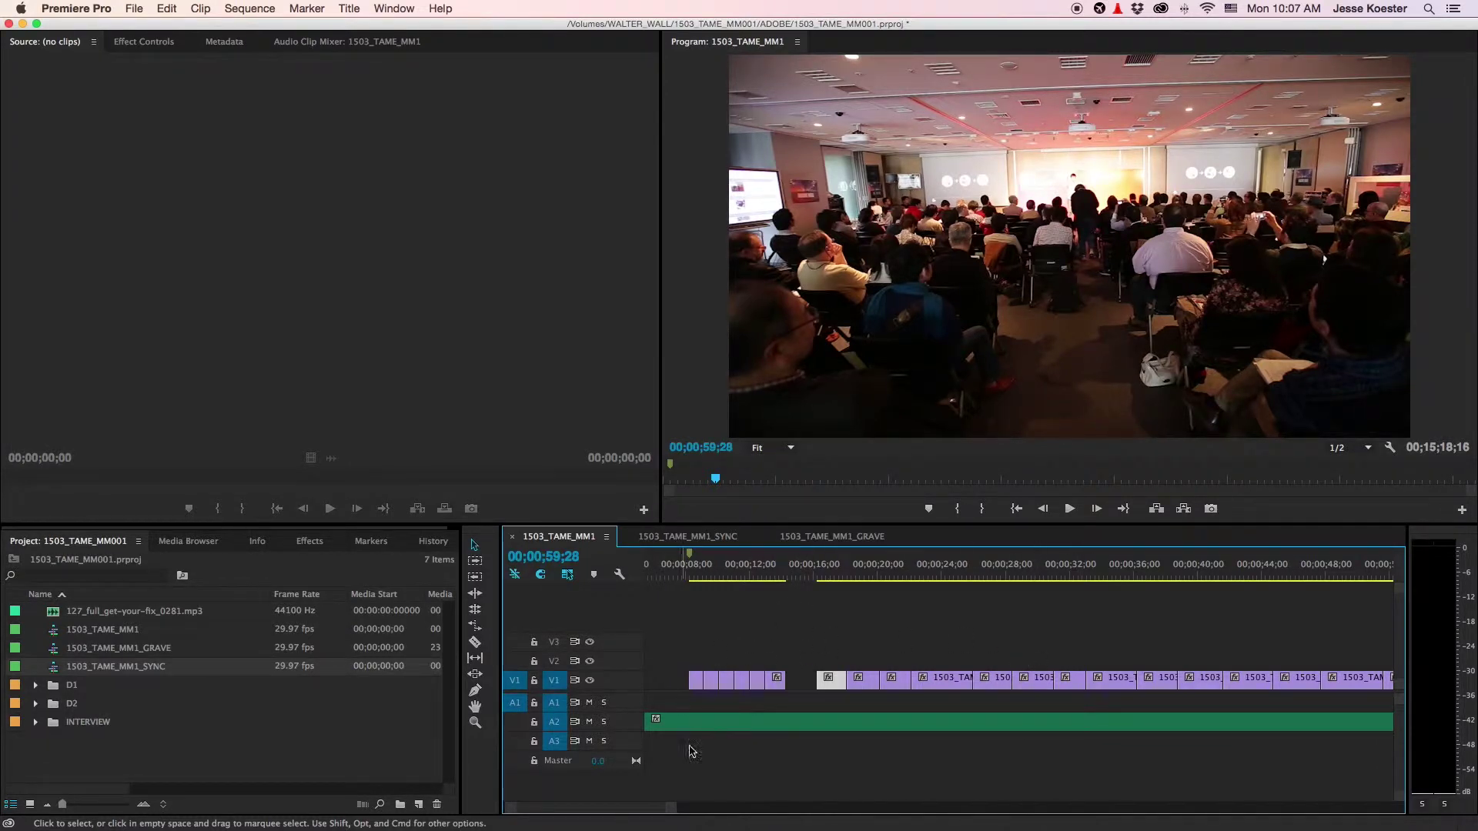
pyautogui.scroll(2, 709, 740)
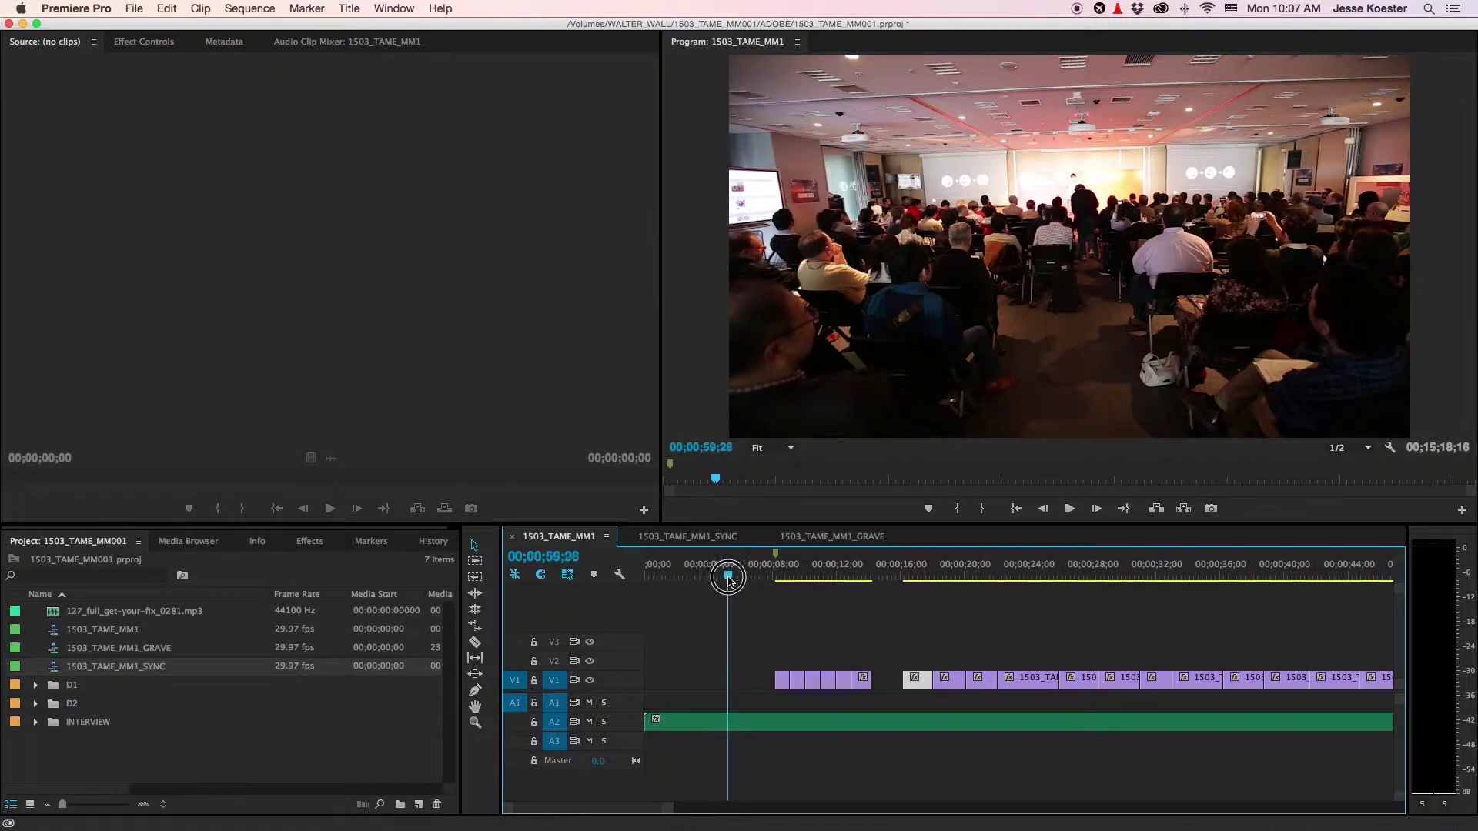
pyautogui.press('Home')
pyautogui.press('space')
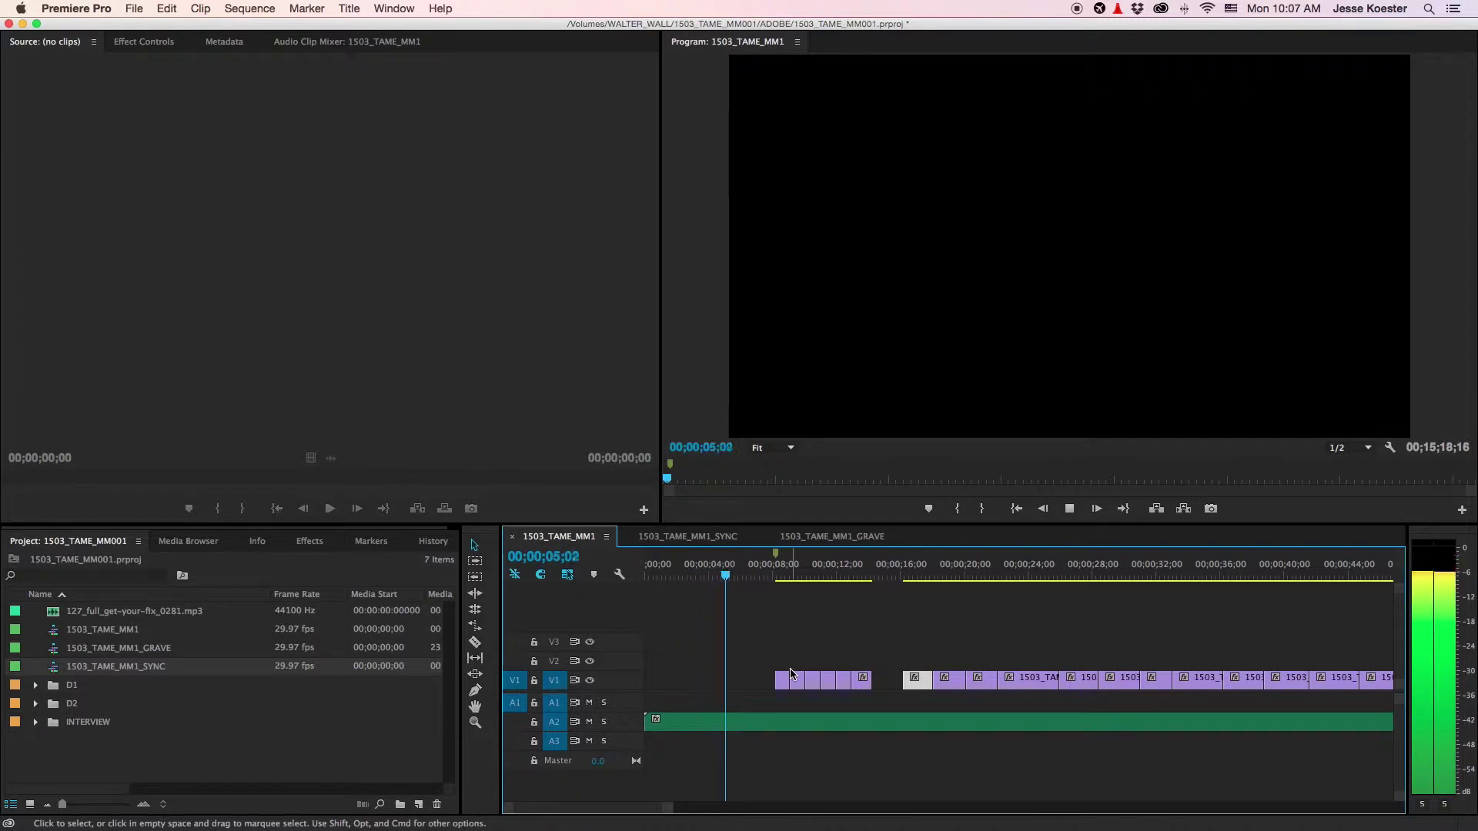
pyautogui.press('space')
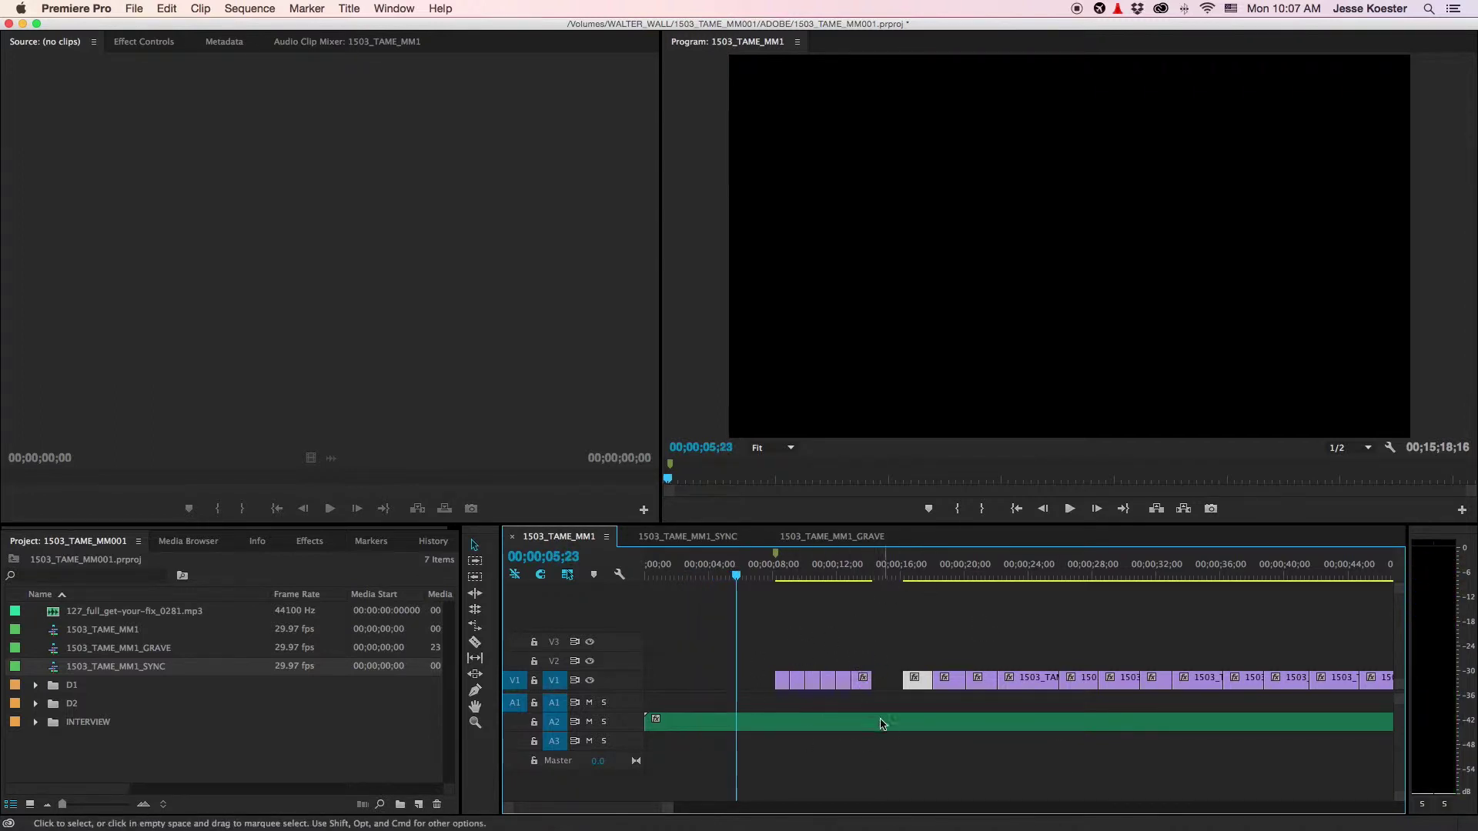
# Step: Play the first group of V1 clips from about 00;00;06;12 and replay its last part
pyautogui.click(749, 573)
pyautogui.moveTo(749, 573); pyautogui.dragTo(747, 575)
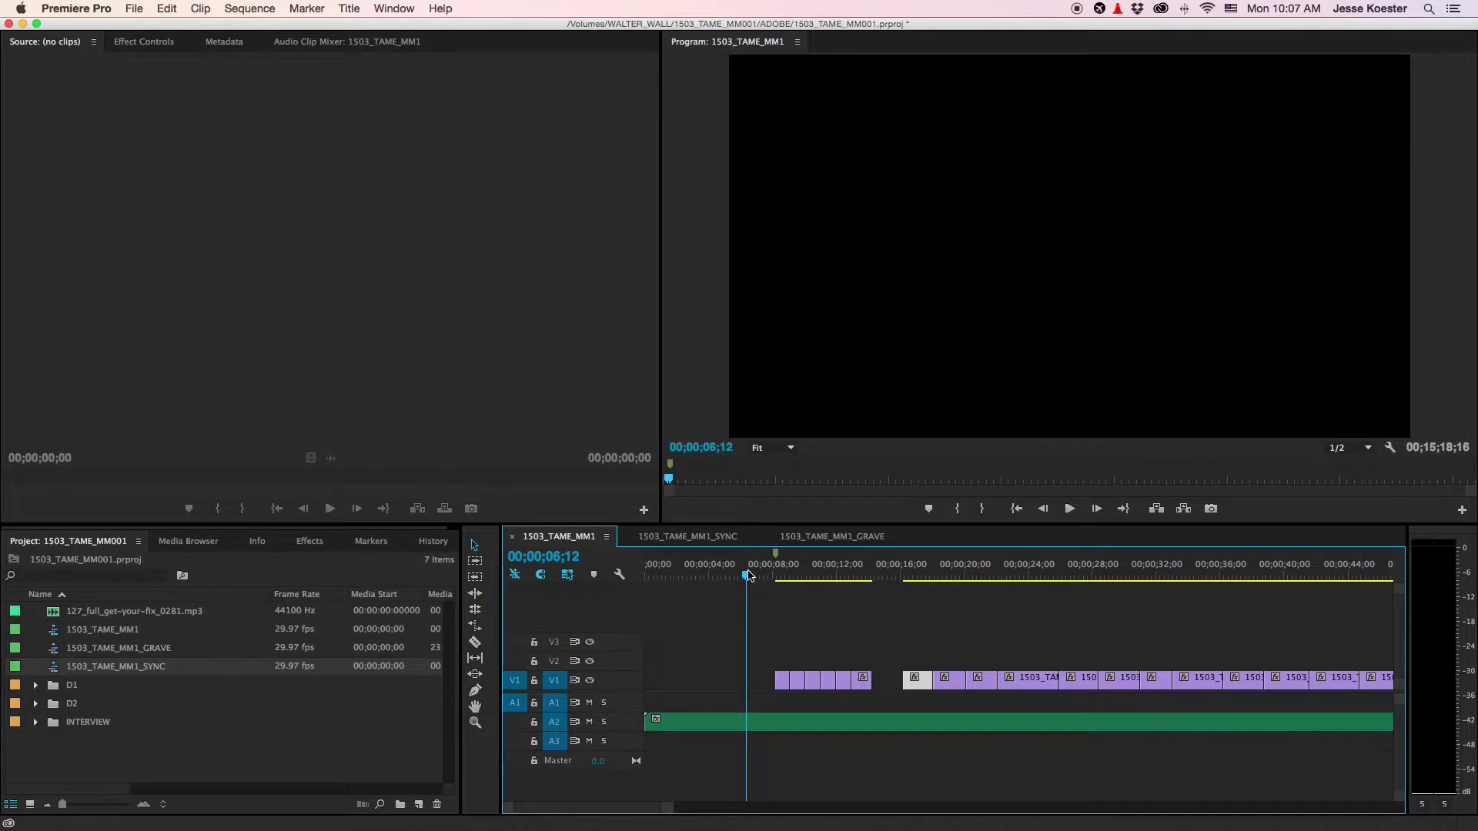
pyautogui.press('space')
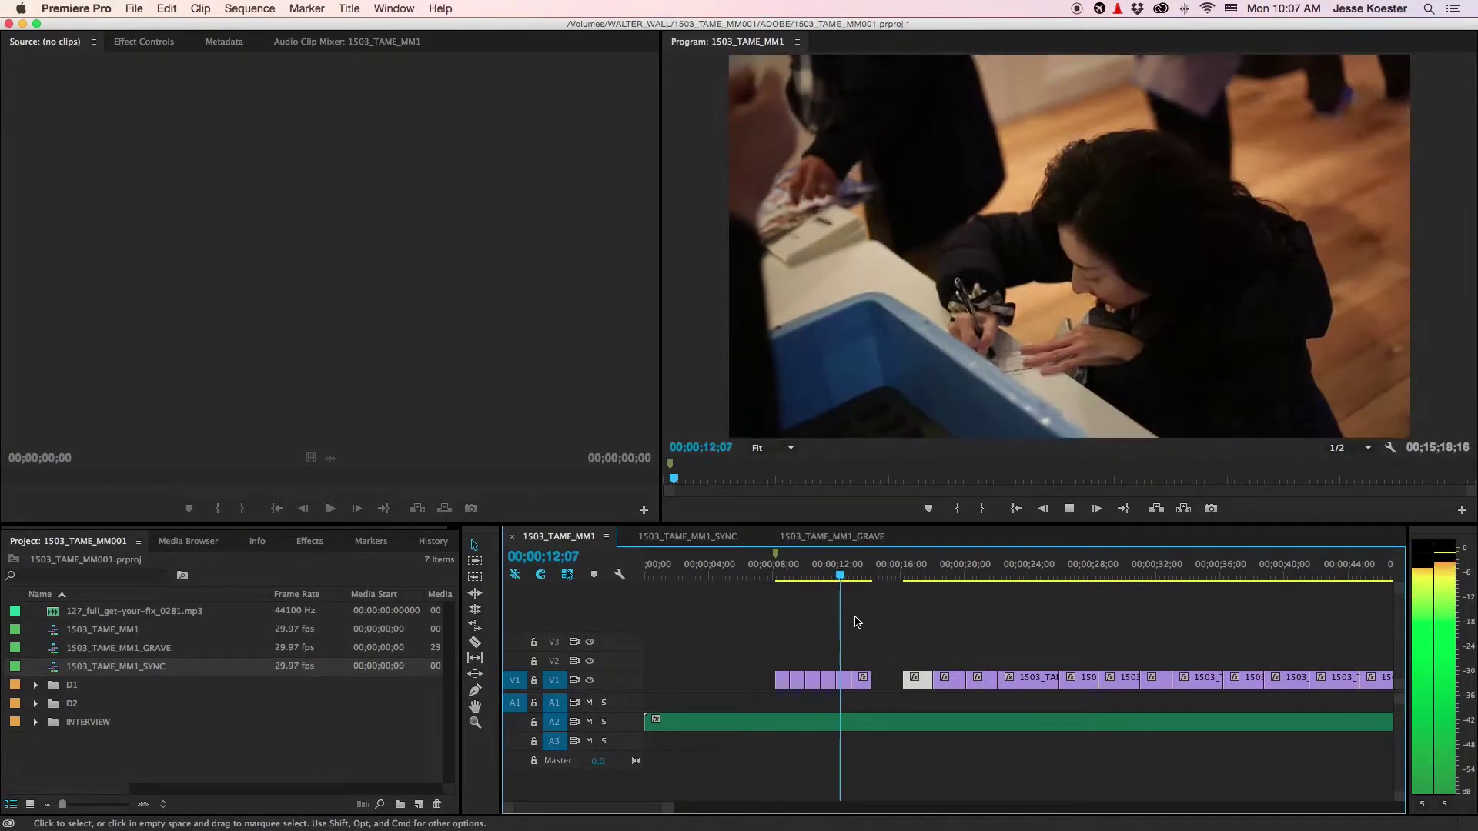
pyautogui.press('space')
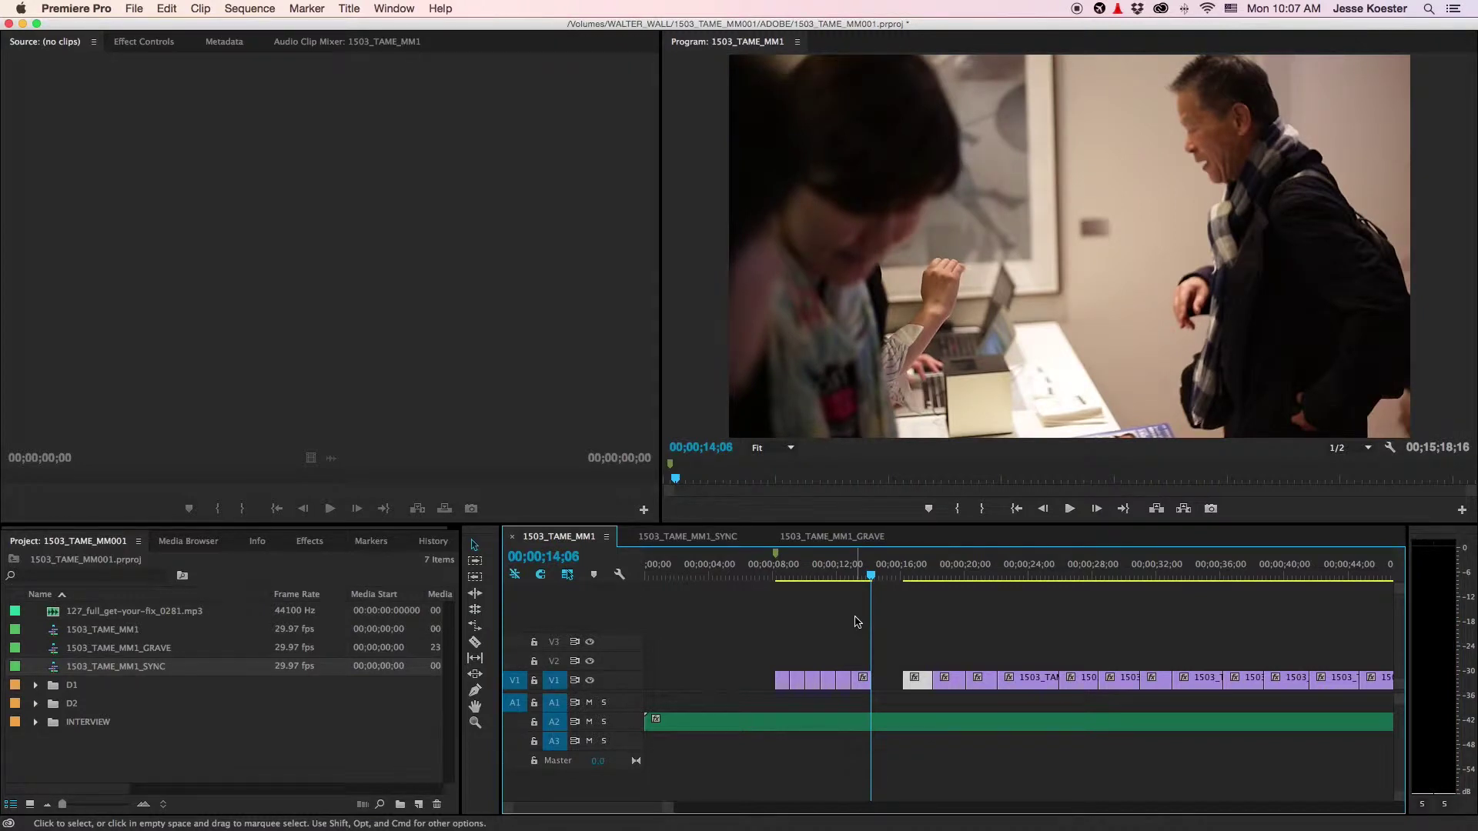
pyautogui.press('j')
pyautogui.press('space')
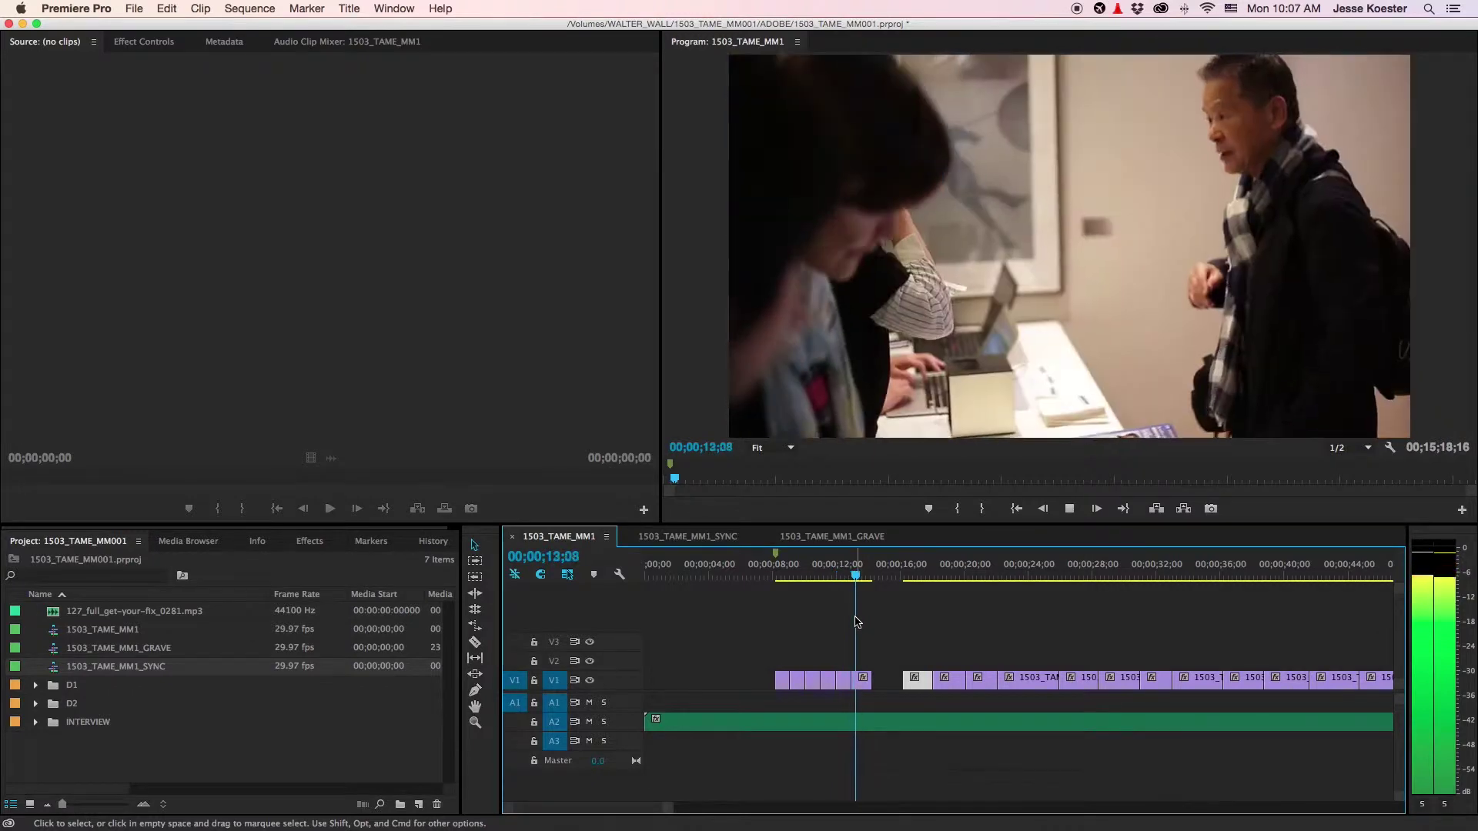
pyautogui.press('space')
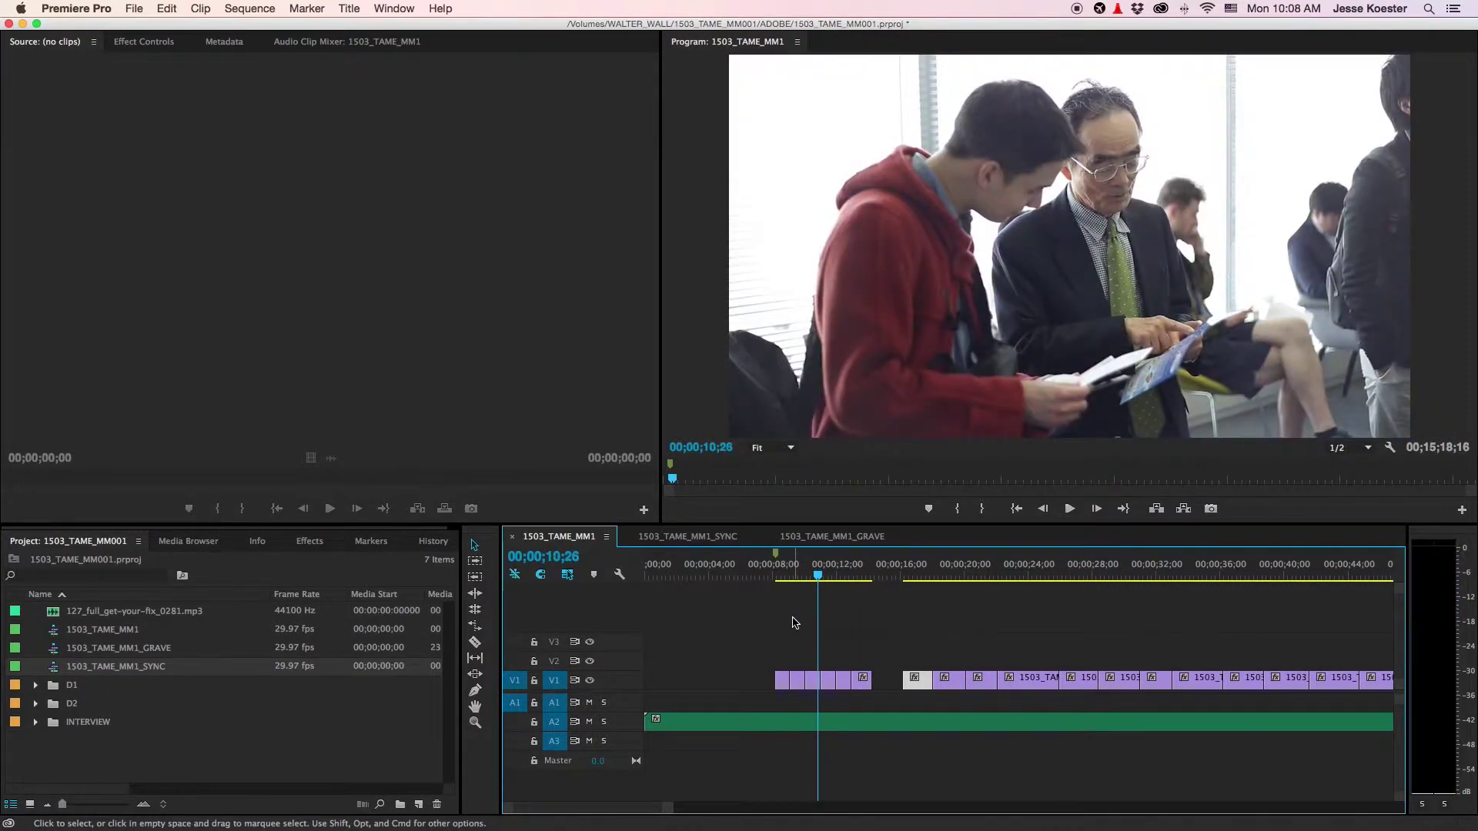
# Step: Go back edit by edit to the first V1 clip and check the frames just before its start against the music
pyautogui.press('Up')
pyautogui.press('Up')
pyautogui.press('Up')
pyautogui.press('Up')
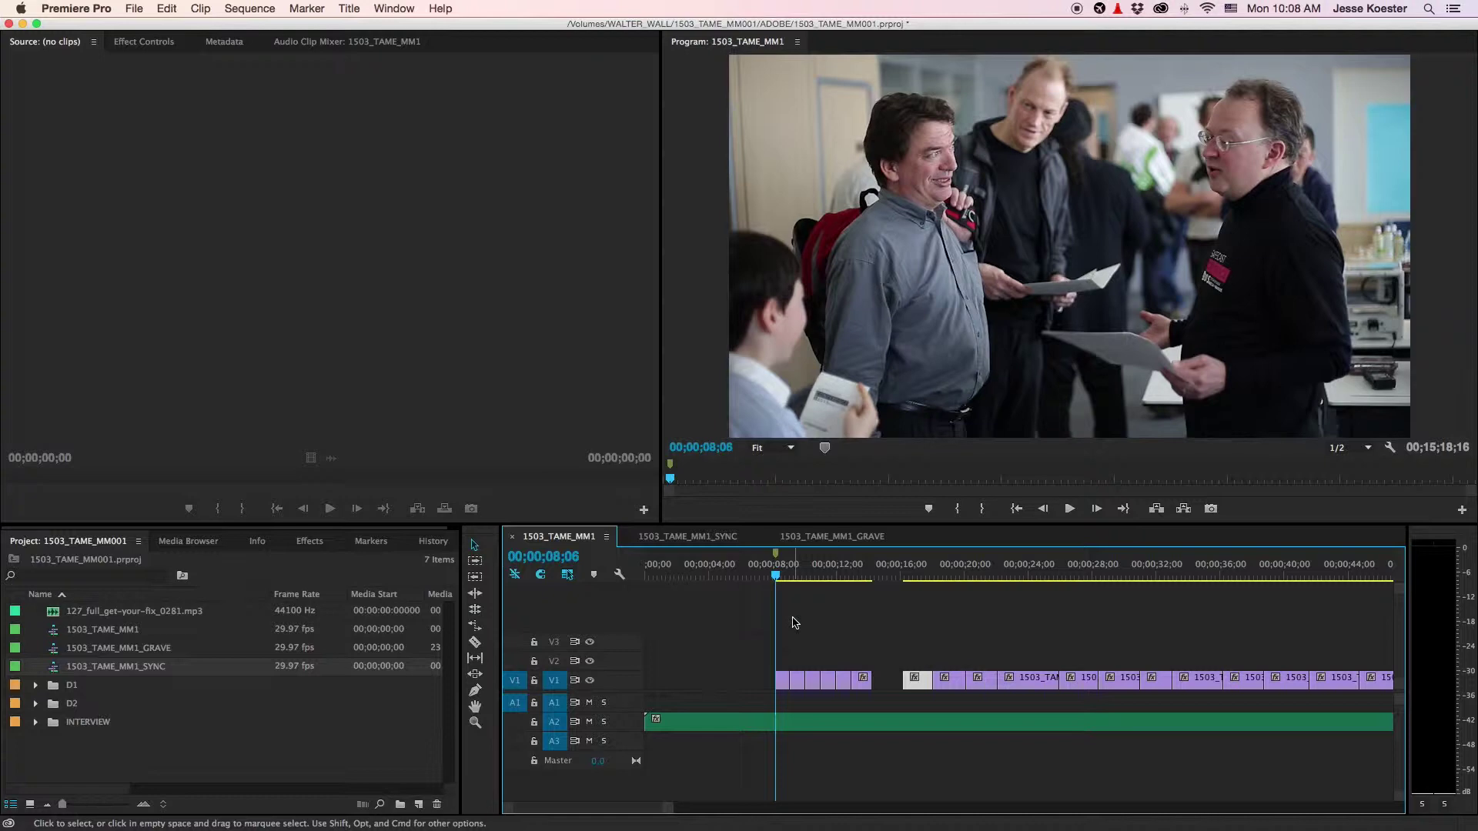
pyautogui.press('Left')
pyautogui.press('Left')
pyautogui.press('Left')
pyautogui.press('Left')
pyautogui.press('Left')
pyautogui.press('Left')
pyautogui.press('Left')
pyautogui.press('Left')
pyautogui.press('Left')
pyautogui.press('Left')
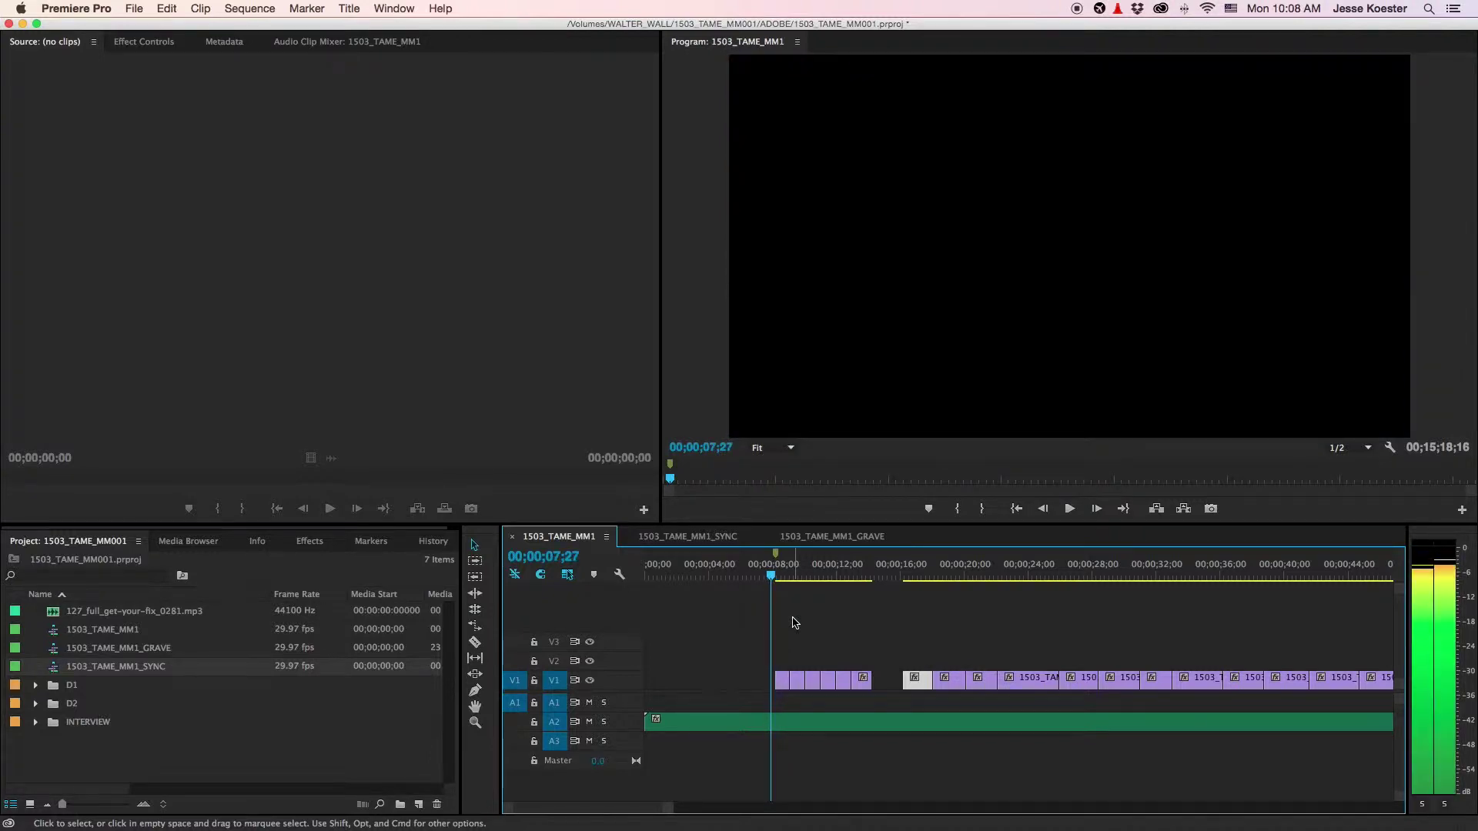
pyautogui.press('Down')
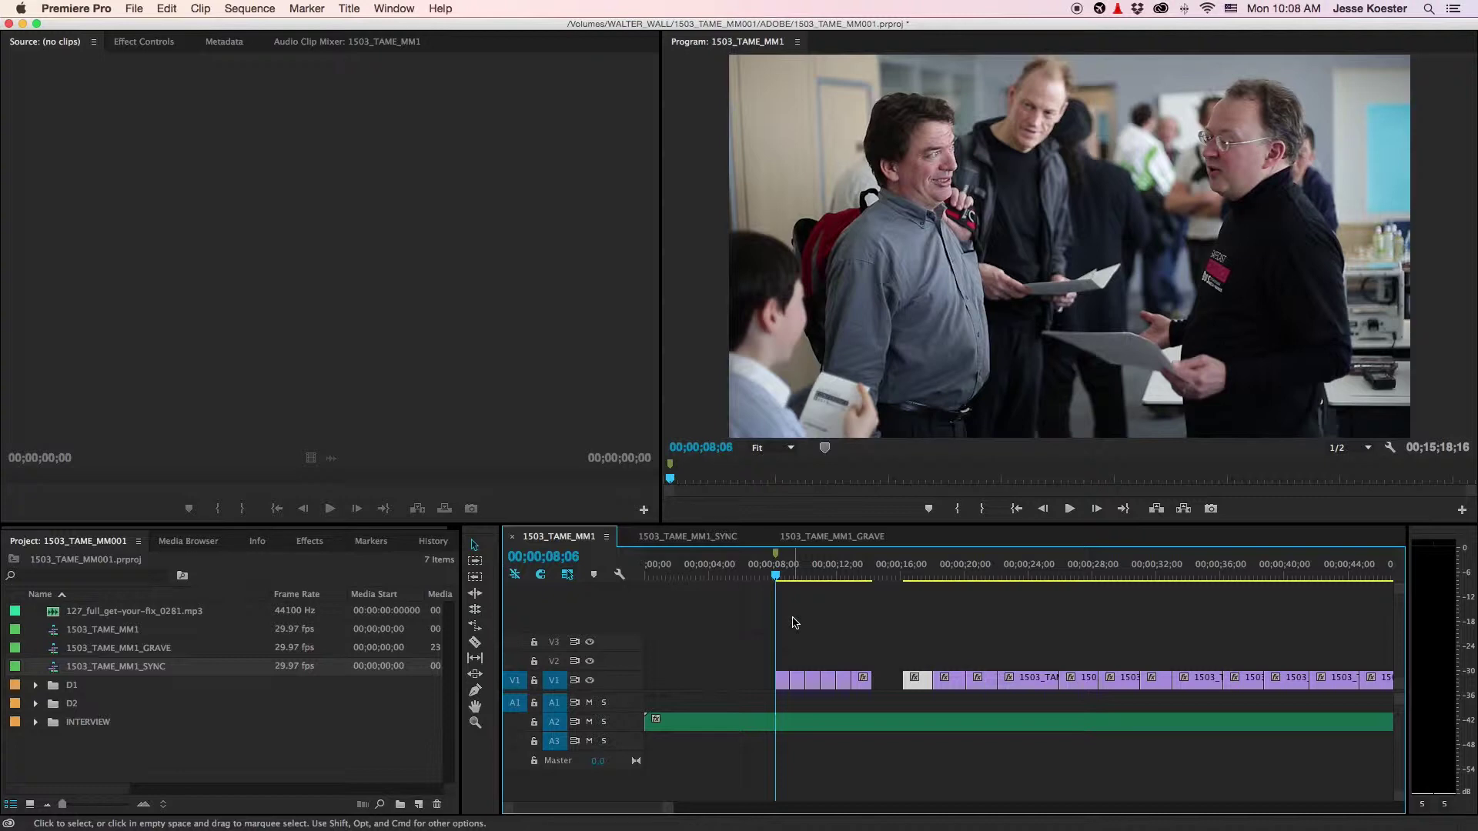
# Step: Play the first clip briefly and step frame by frame around its opening cut to check the beat
pyautogui.press('space')
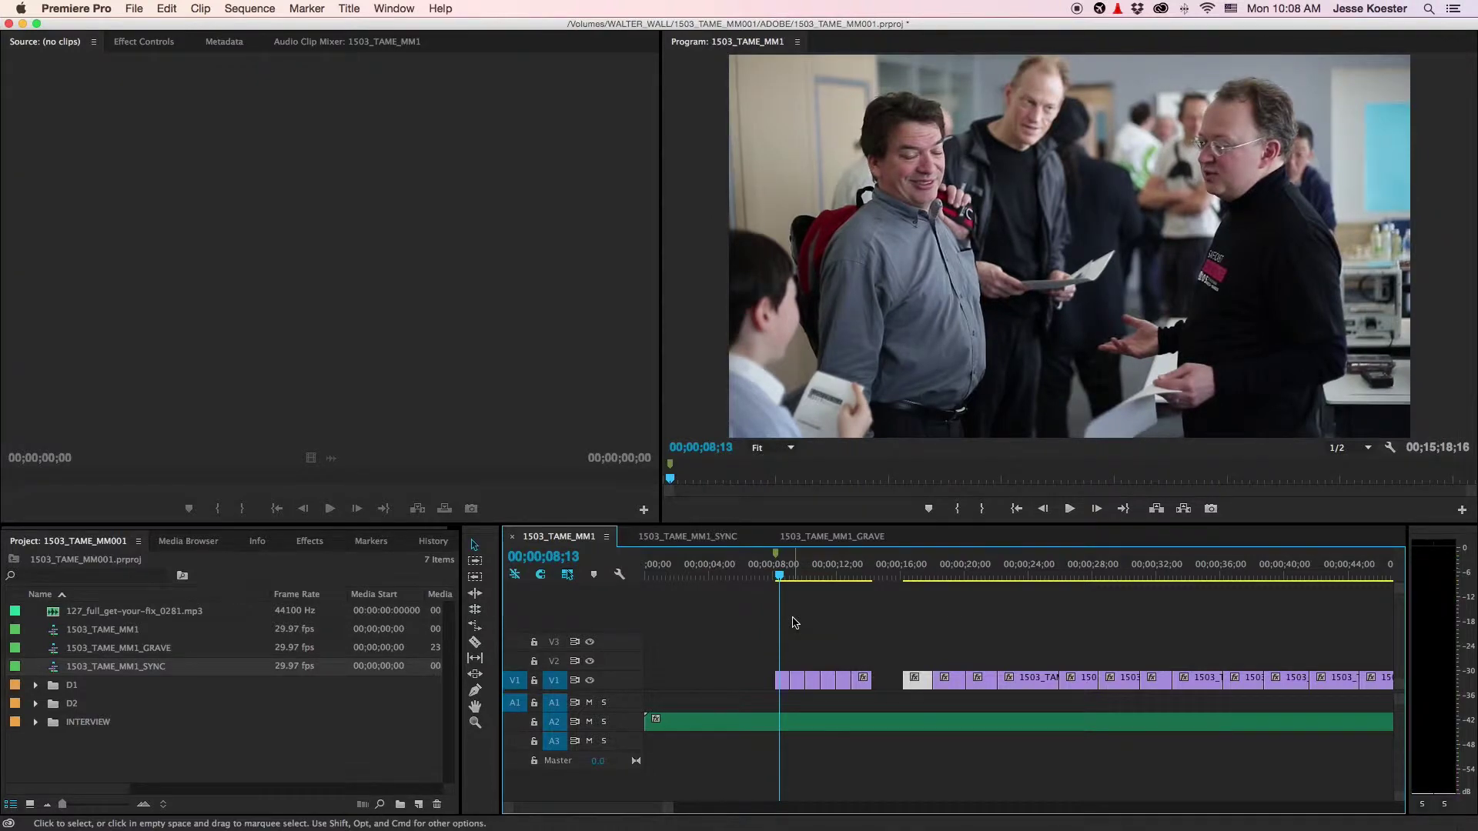
pyautogui.press('j')
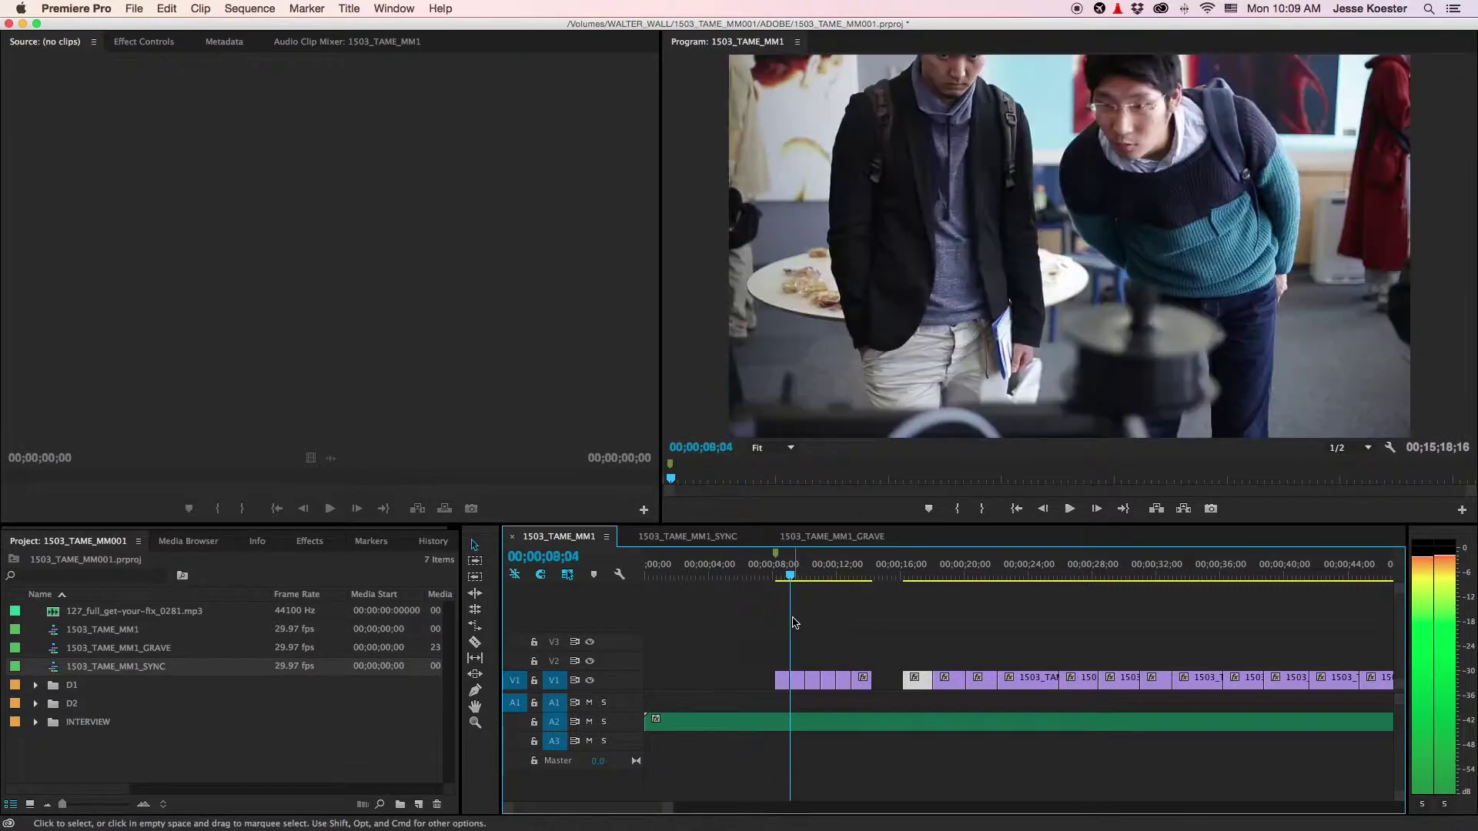
pyautogui.press('Left')
pyautogui.press('Left')
pyautogui.press('Right')
pyautogui.press('Right')
pyautogui.press('Left')
pyautogui.press('Right')
pyautogui.press('Left')
pyautogui.press('Right')
pyautogui.press('Left')
pyautogui.press('Left')
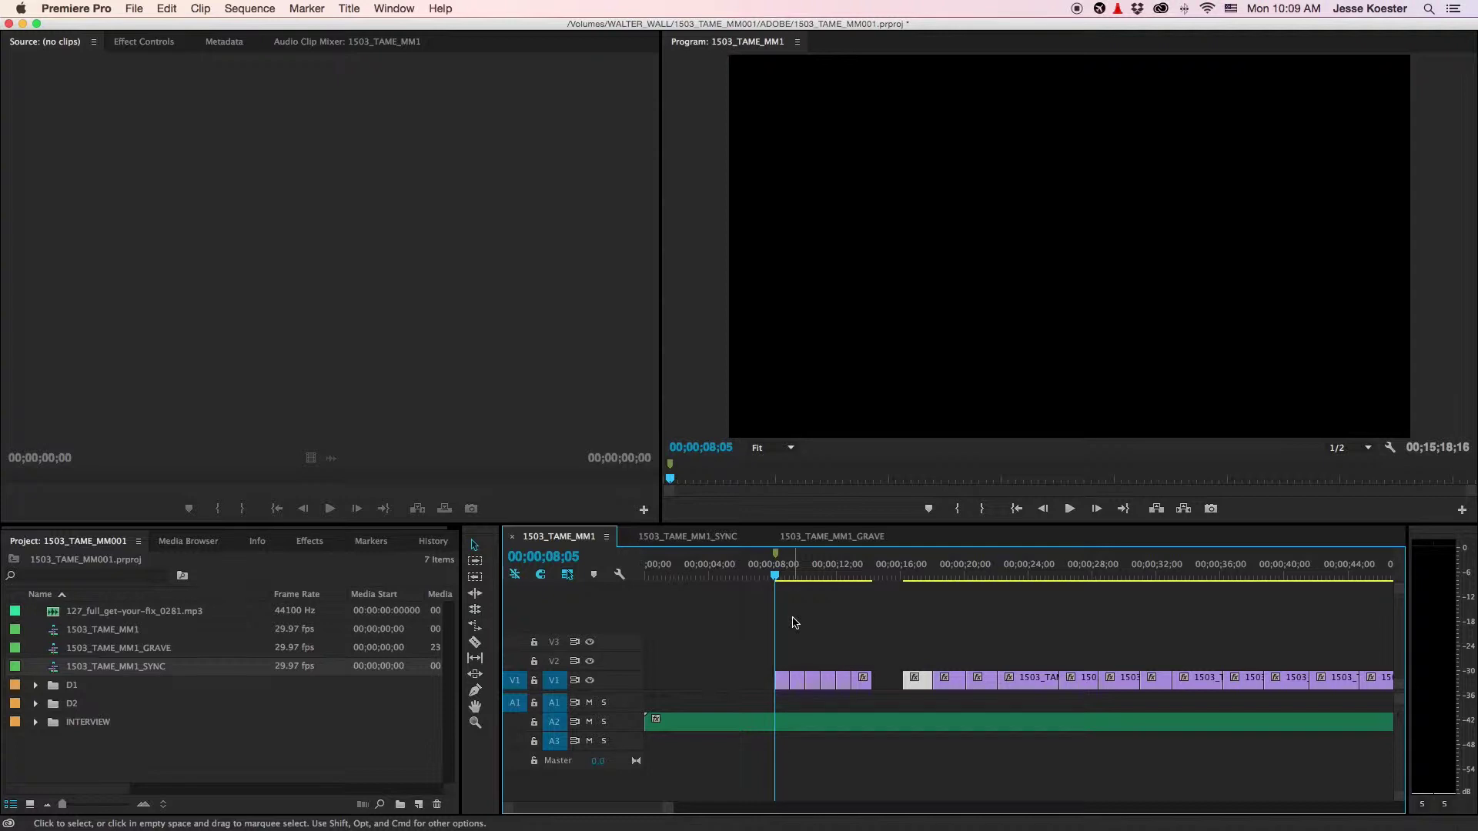
# Step: Play on to the beat at 00;00;13;28 and move clip 1503_TAME_MM1_PP003.MOV there, overwriting the preceding clip's tail
pyautogui.press('space')
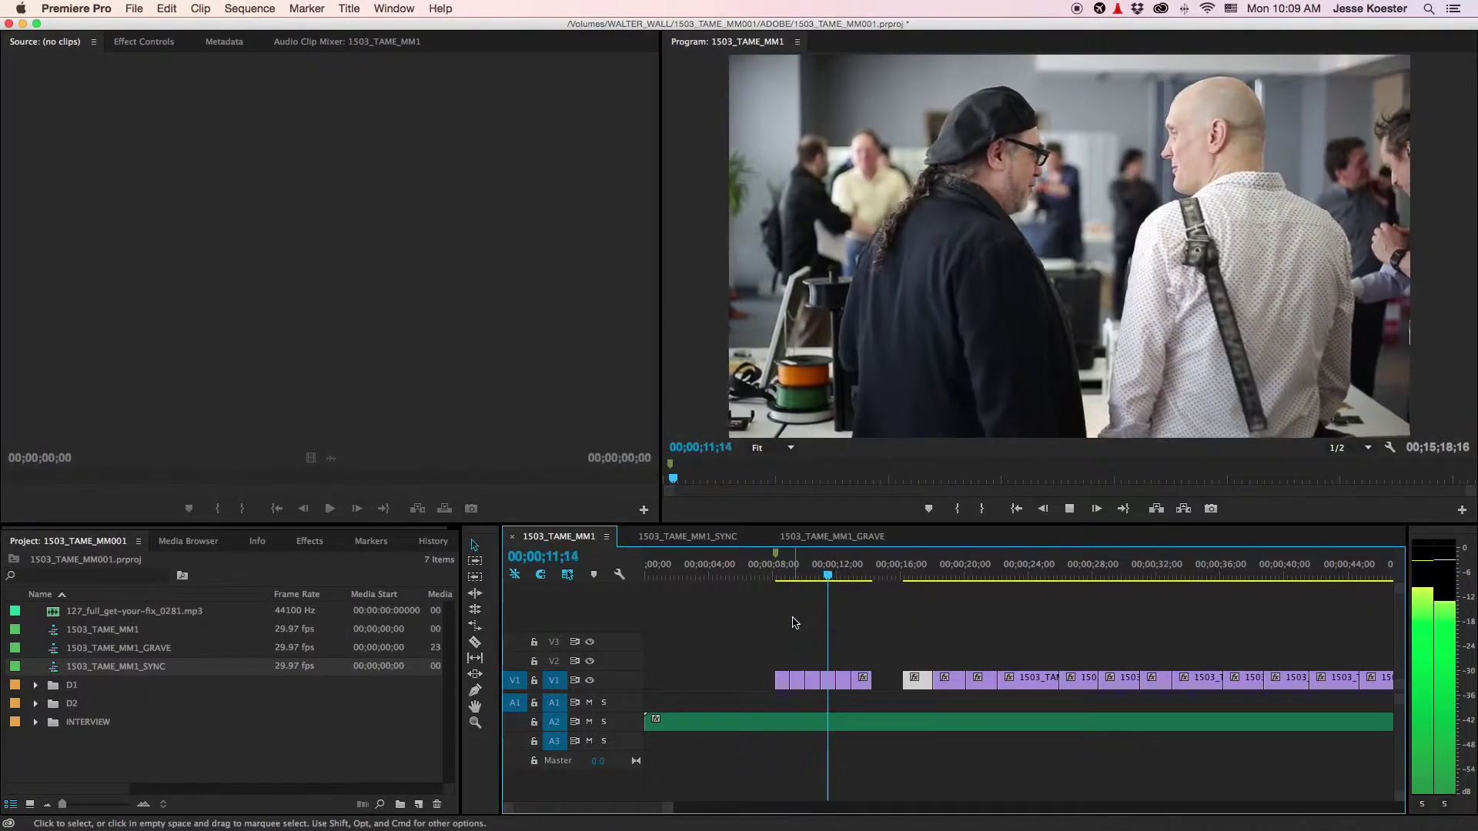
pyautogui.press('space')
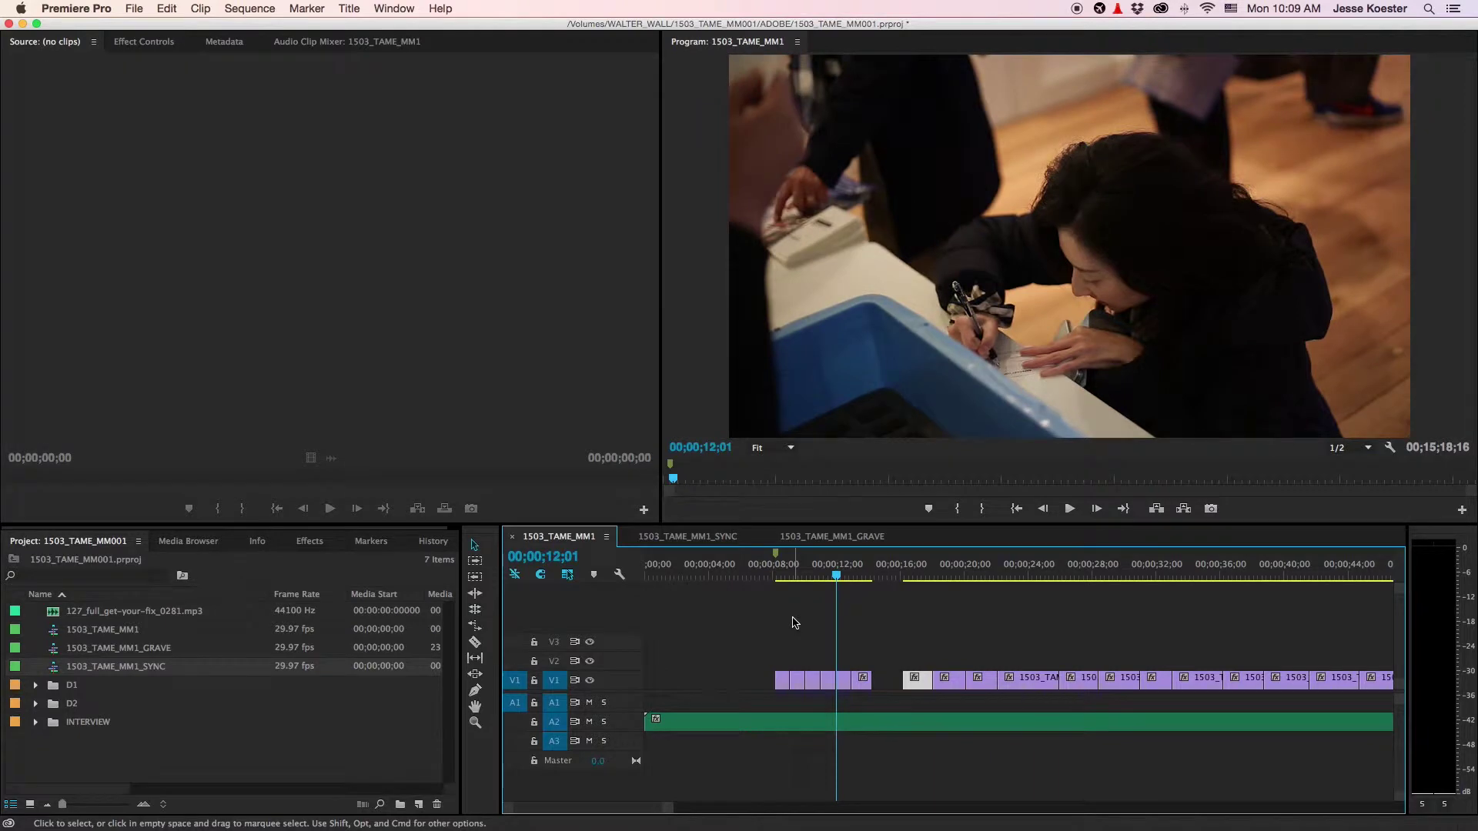
pyautogui.press('space')
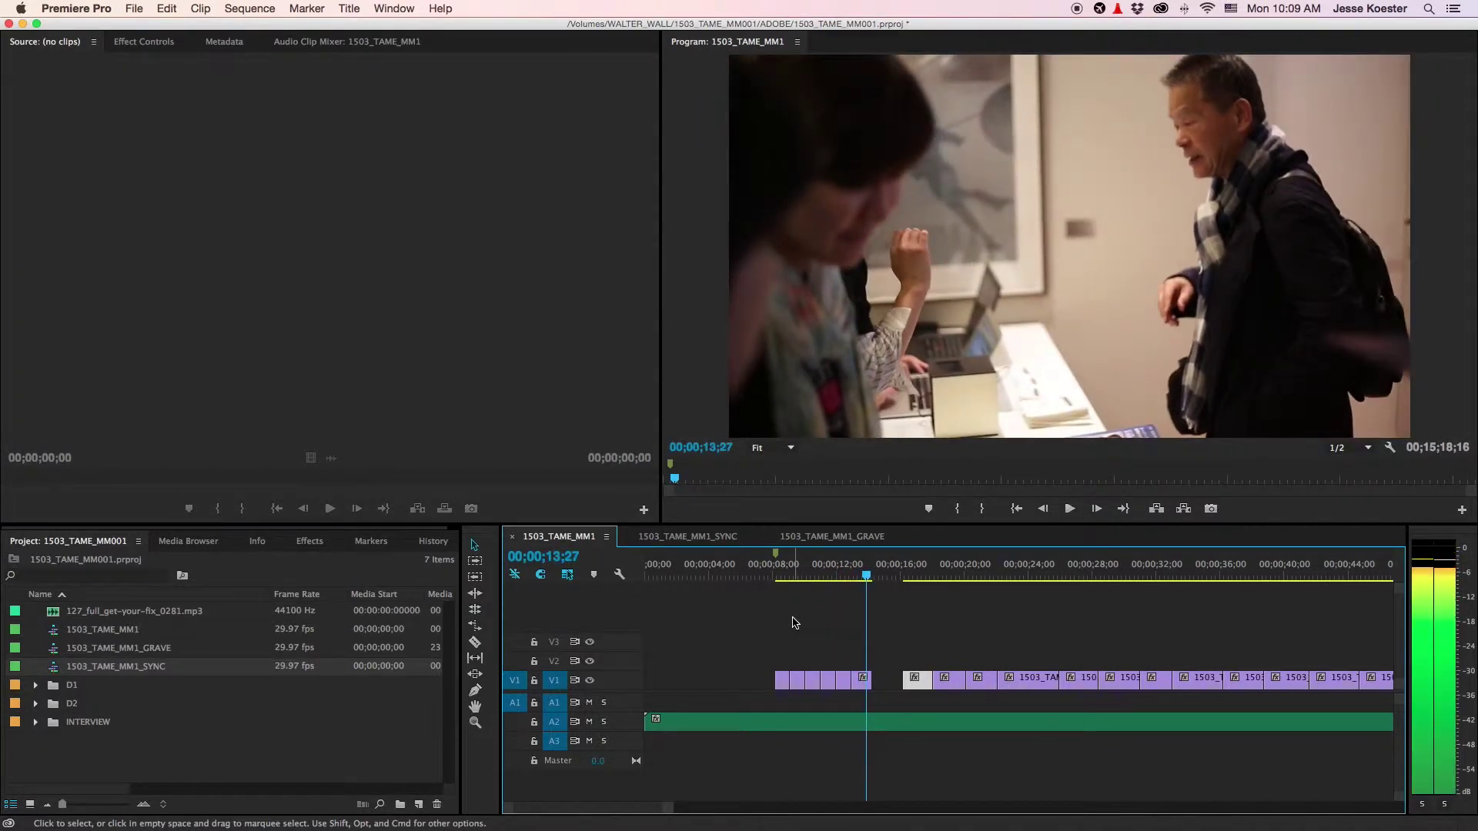
pyautogui.press('space')
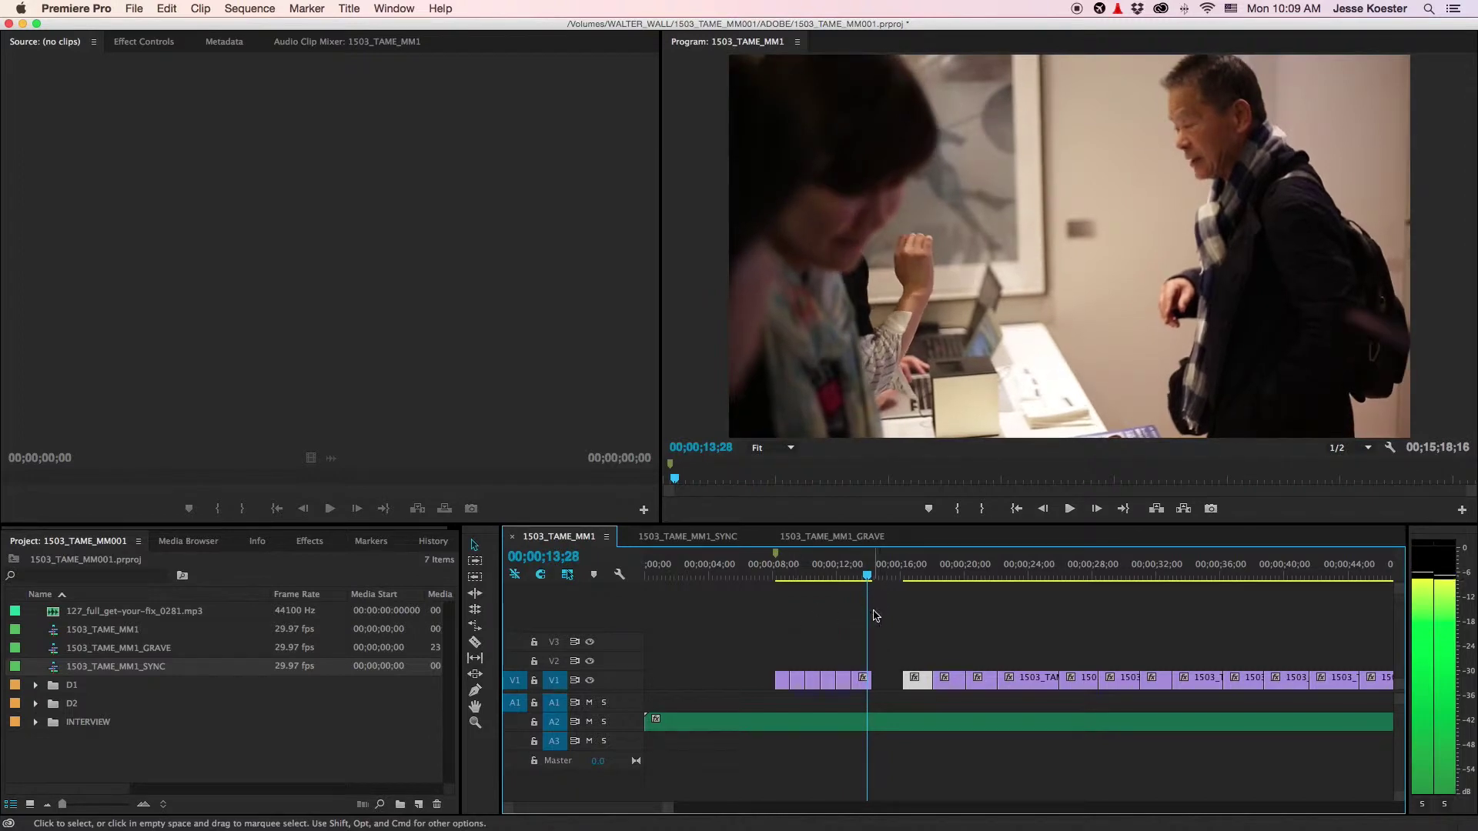
pyautogui.hscroll(2, 875, 616)
pyautogui.moveTo(845, 689); pyautogui.dragTo(805, 680)
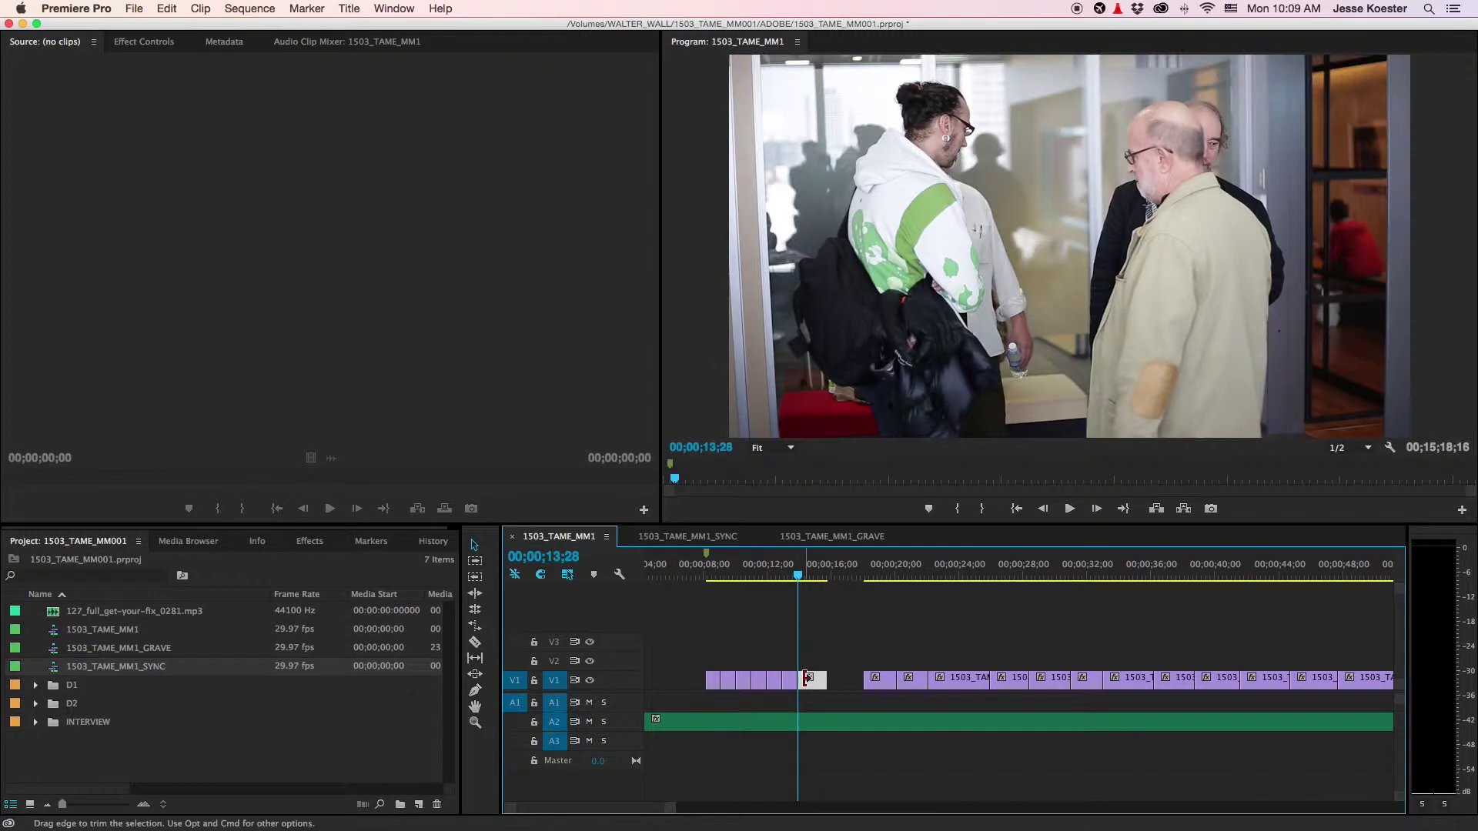
# Step: Play to the next beat at 00;00;14;27 and move clip 1503_TAME_MM1_PP008.MOV there, overwriting the end of the PP003 clip
pyautogui.keyDown('alt'); pyautogui.scroll(5, 804, 681); pyautogui.keyUp('alt')
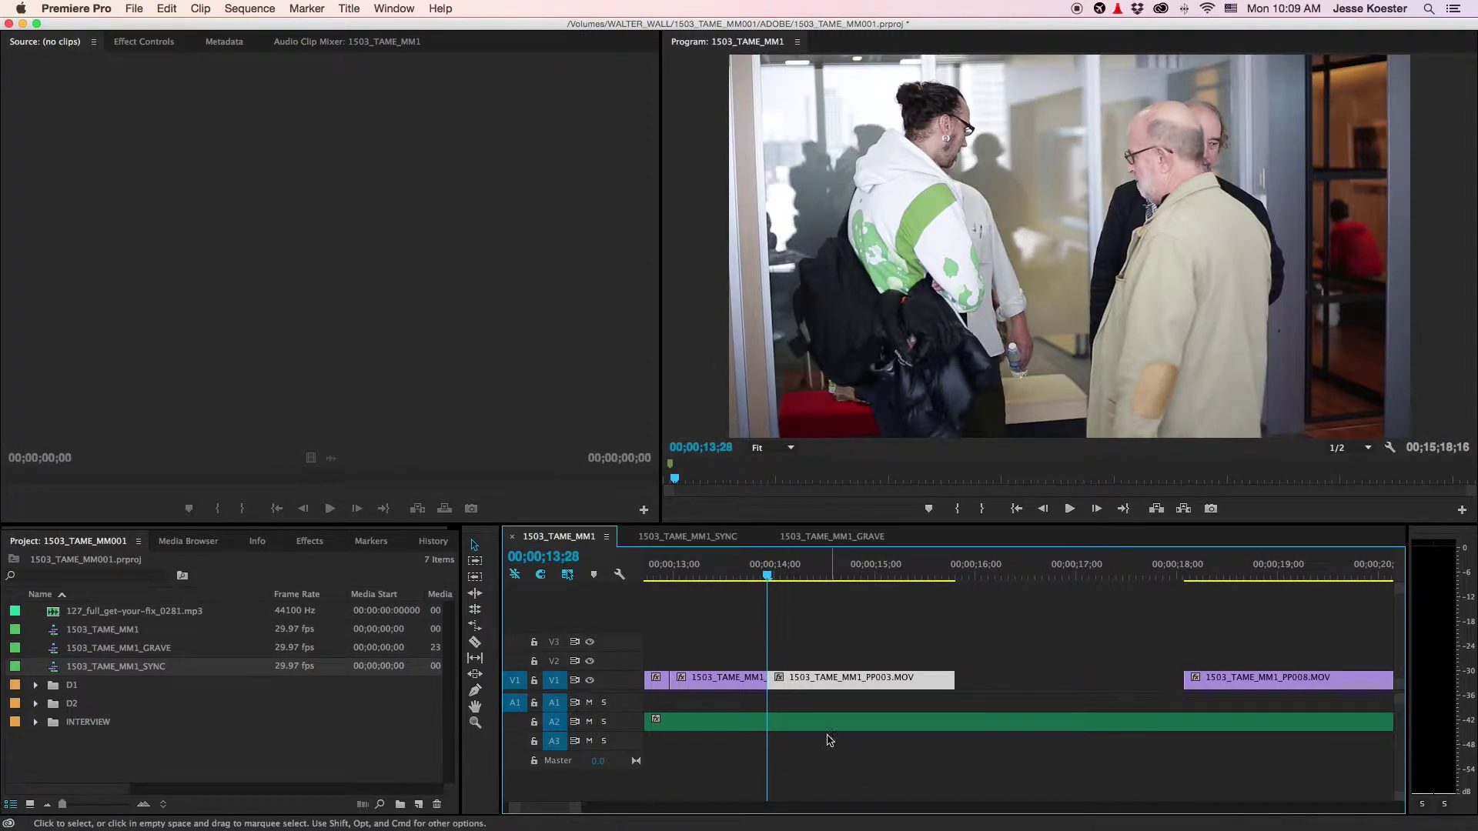
pyautogui.click(726, 575)
pyautogui.press('space')
pyautogui.press('space')
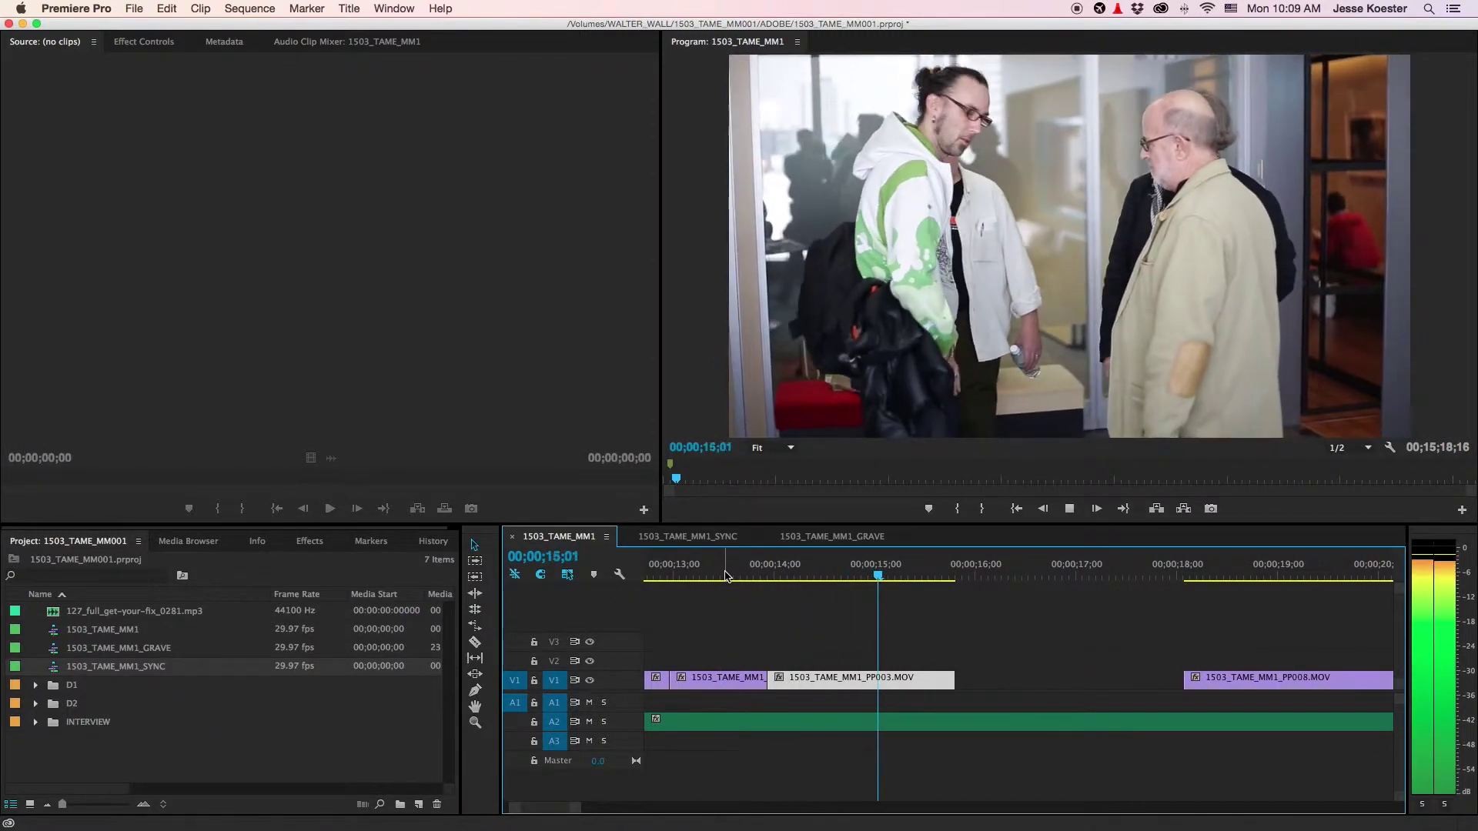
pyautogui.moveTo(1244, 679); pyautogui.dragTo(928, 679)
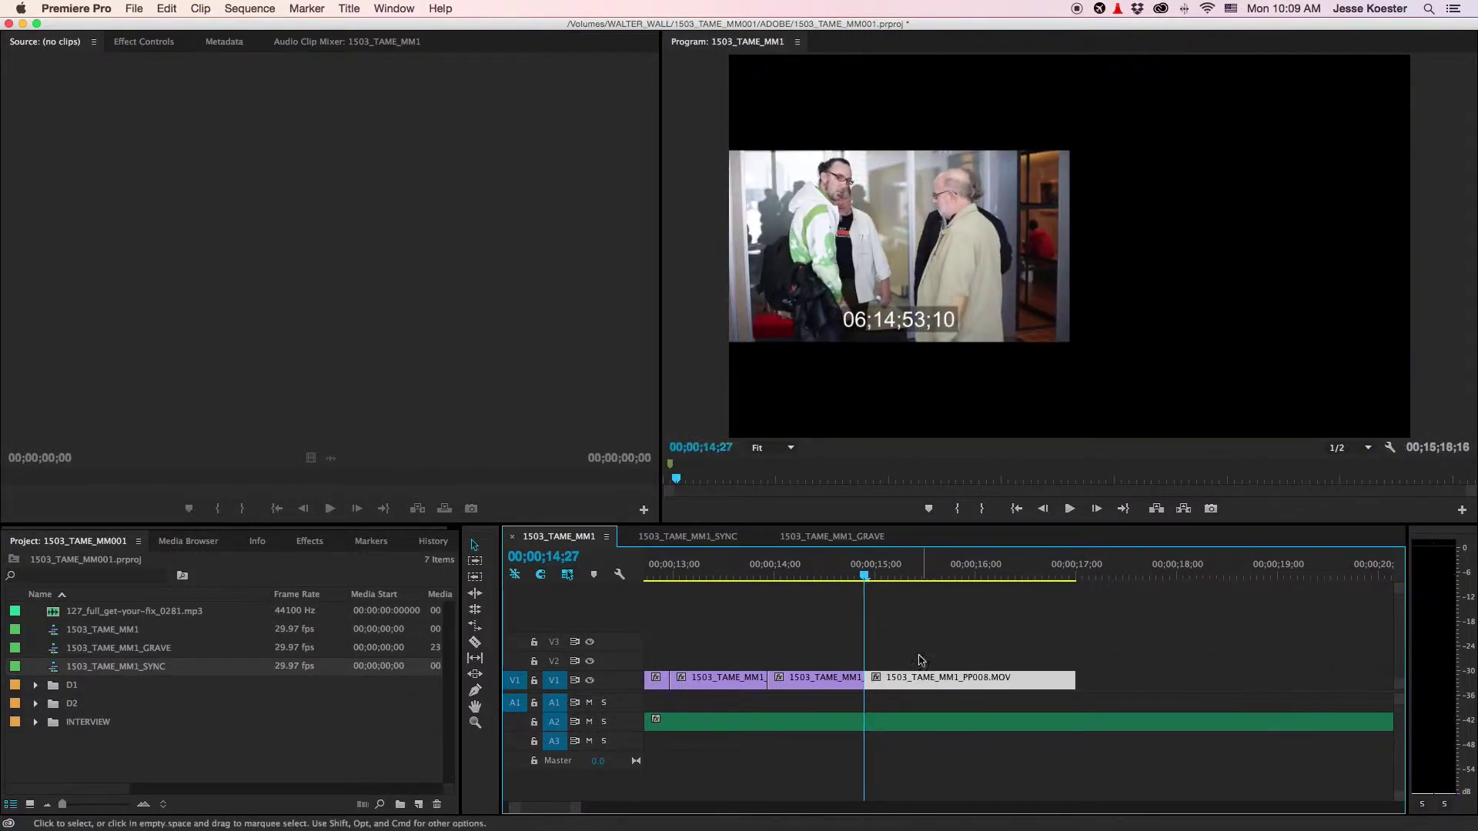
# Step: Play the newly placed PP008 clip and move the playhead back to 00;00;13;11
pyautogui.press('space')
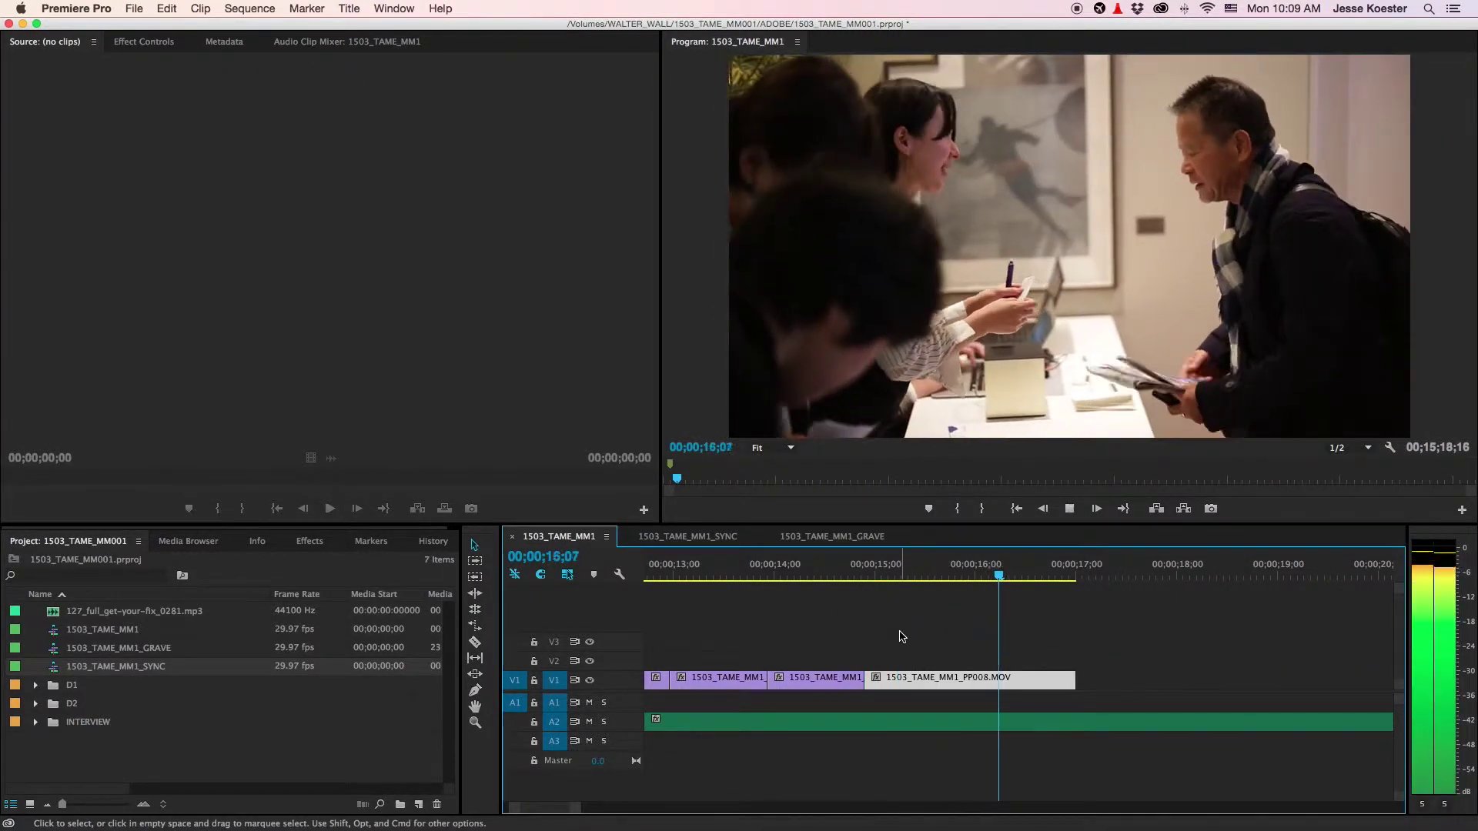
pyautogui.press('space')
pyautogui.press('-')
pyautogui.press('-')
pyautogui.moveTo(851, 581); pyautogui.dragTo(785, 574)
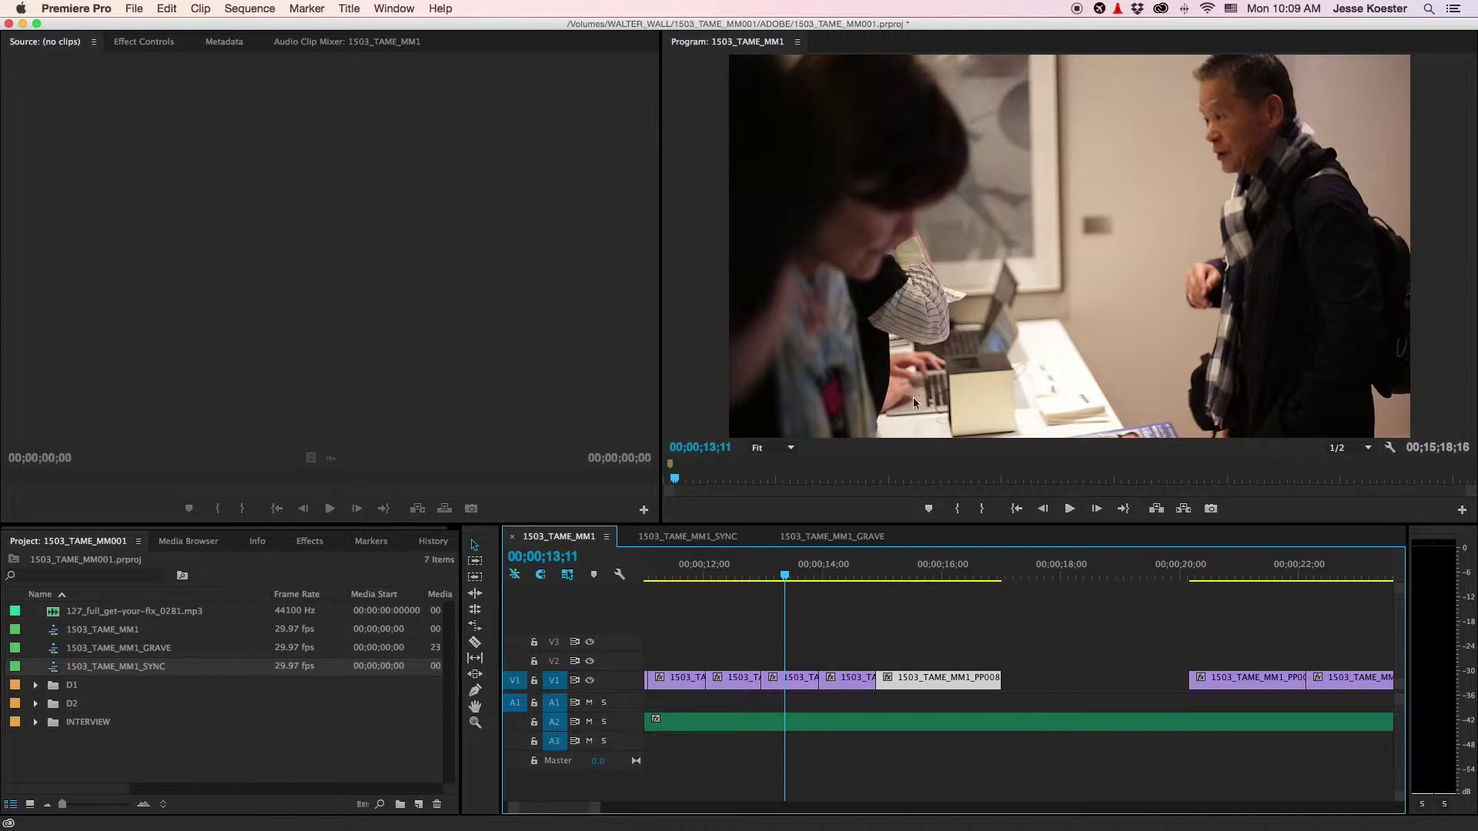
# Step: Magnify the program view to 200% and pan it onto the man in the checkered scarf
pyautogui.click(791, 449)
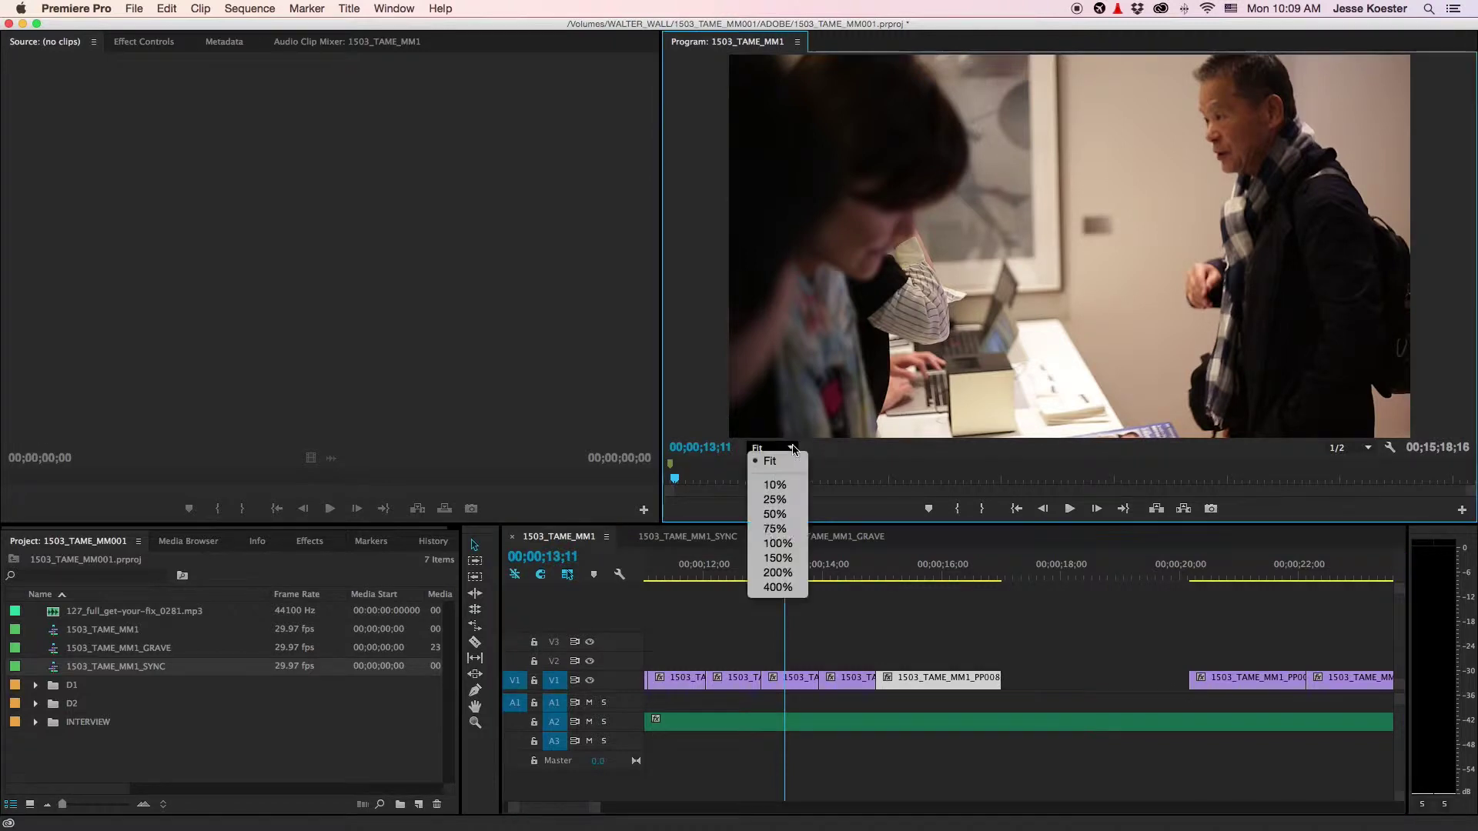
pyautogui.click(779, 573)
pyautogui.moveTo(1099, 439); pyautogui.dragTo(1283, 438)
pyautogui.scroll(5, 1475, 261)
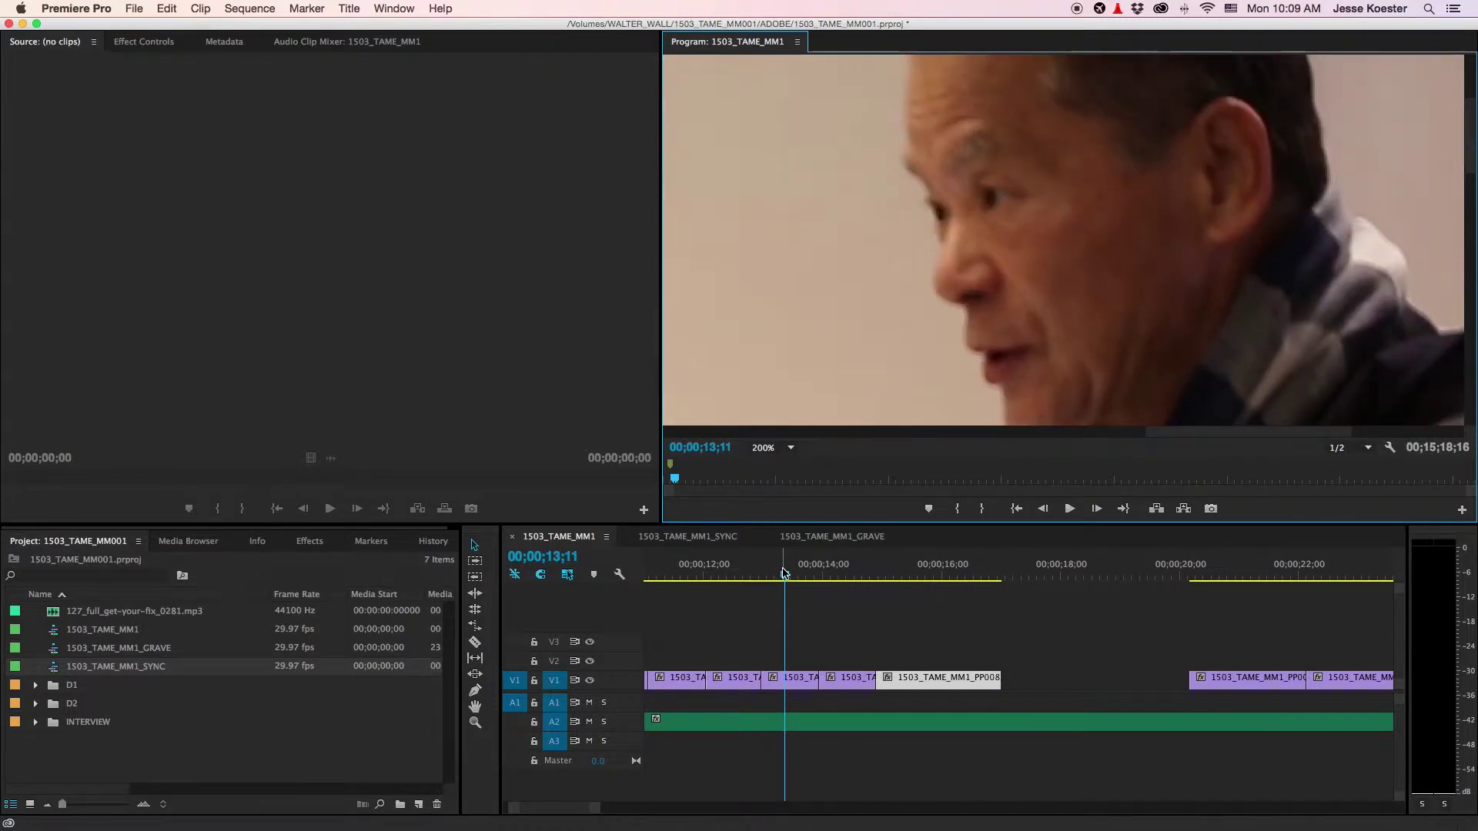
# Step: Scrub between the PP008 clip and the clip before PP003 to compare the man's face
pyautogui.click(918, 573)
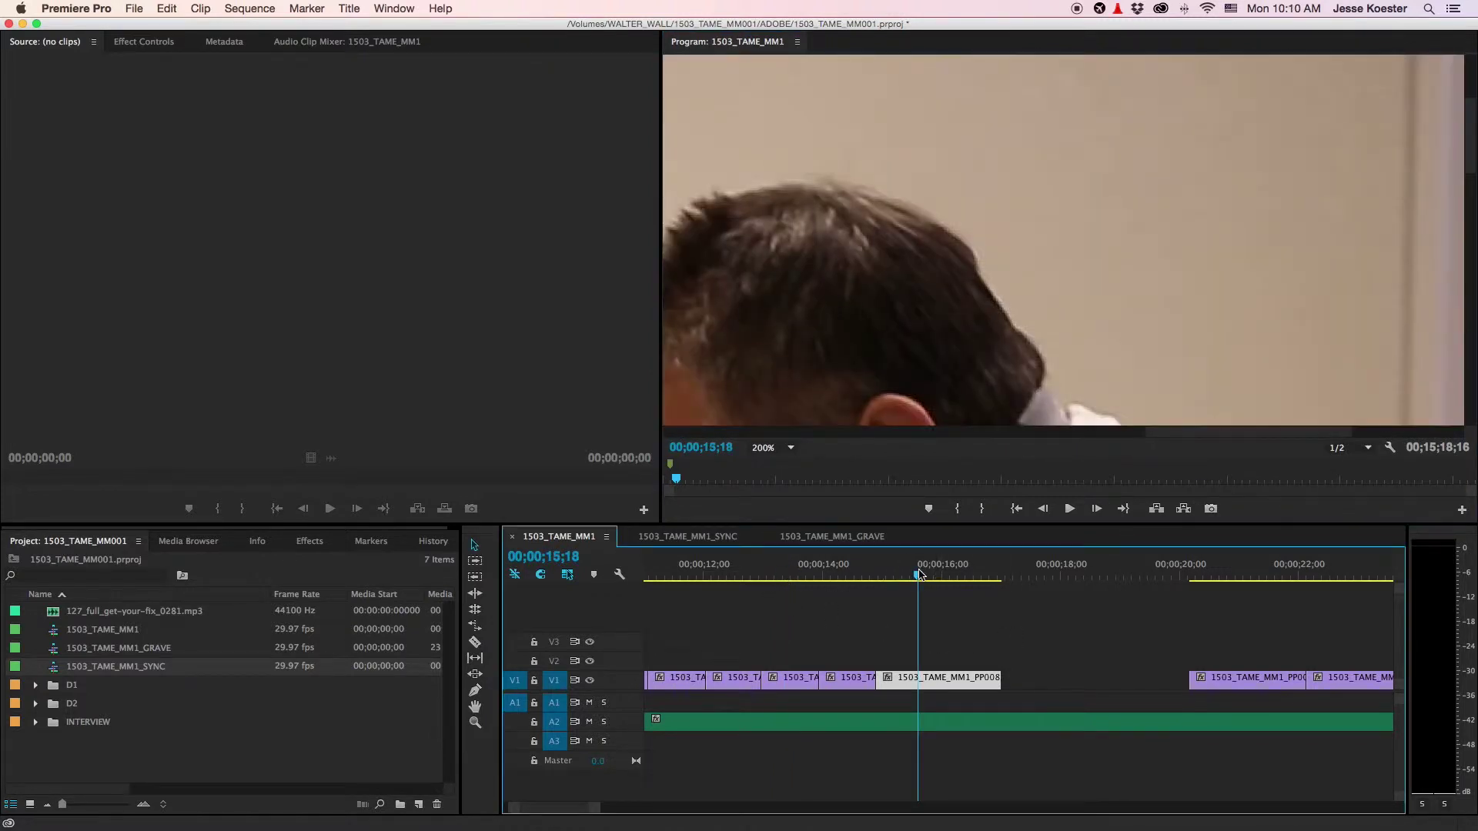
pyautogui.moveTo(920, 573); pyautogui.dragTo(978, 570)
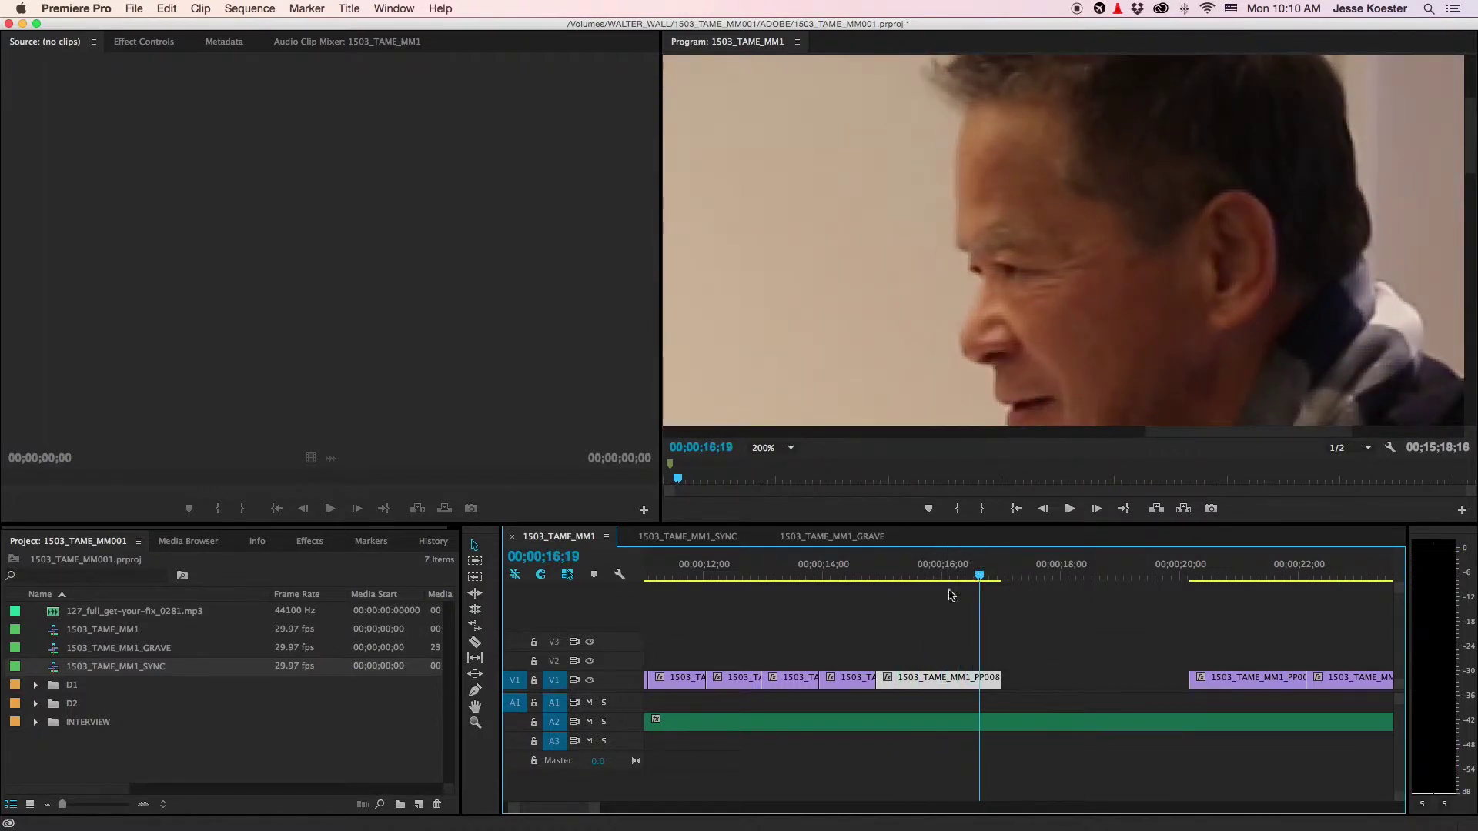
pyautogui.click(798, 579)
pyautogui.click(971, 576)
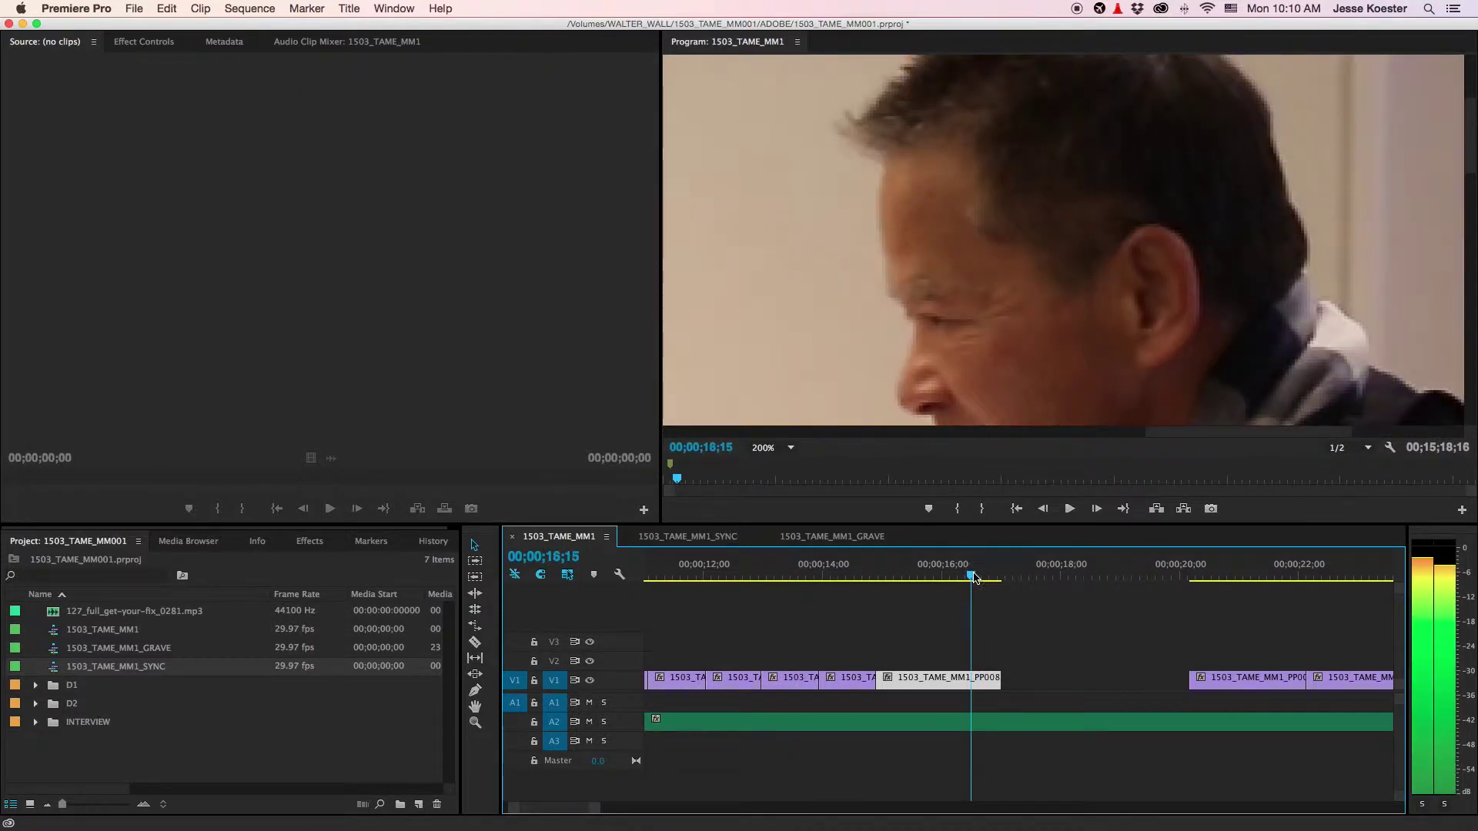
# Step: Set aside the clip just before PP003 on a new track V4 near the sequence start, with V4's output turned off
pyautogui.scroll(-4, 818, 656)
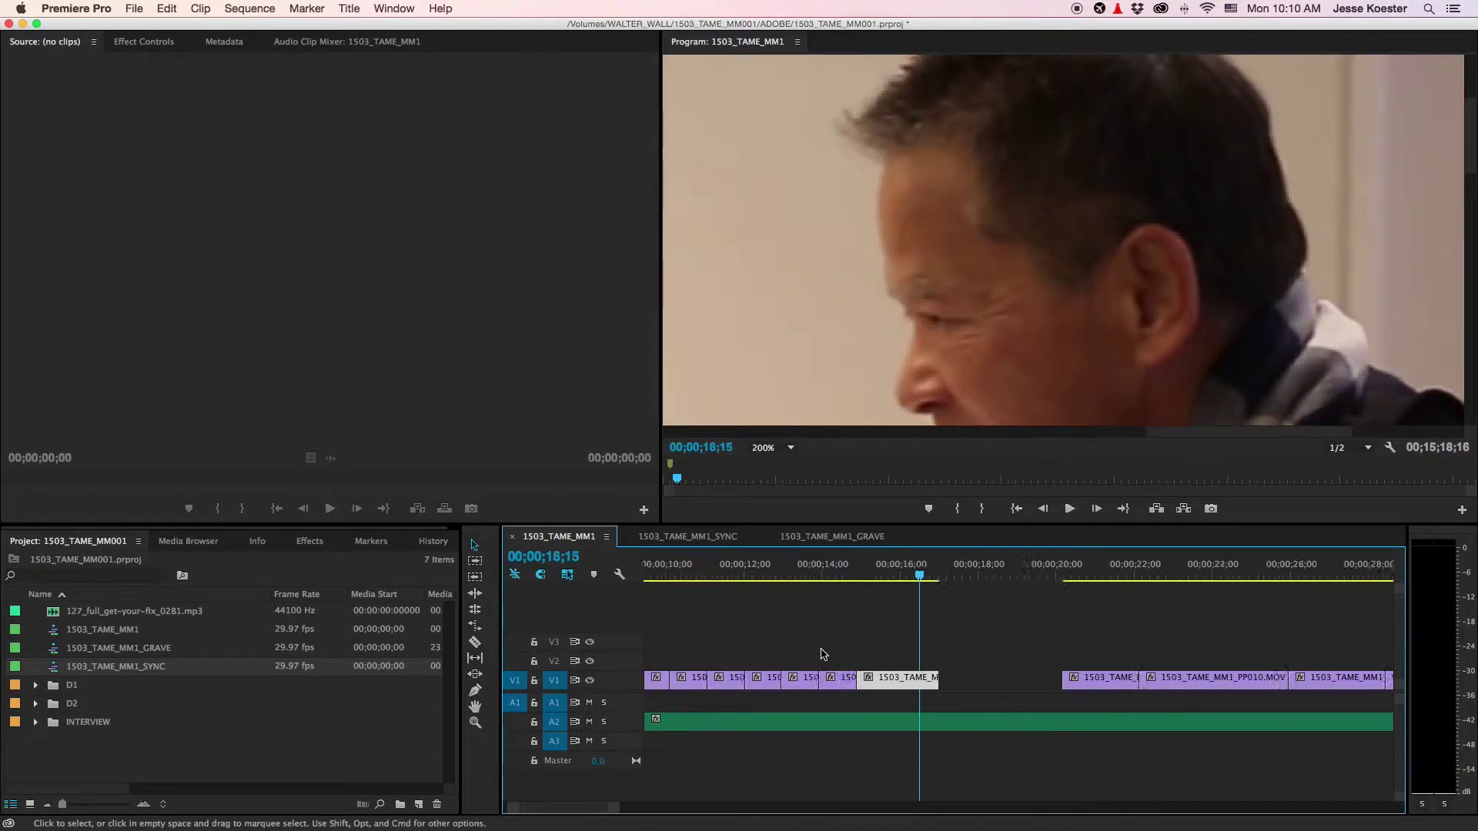
pyautogui.scroll(5, 824, 652)
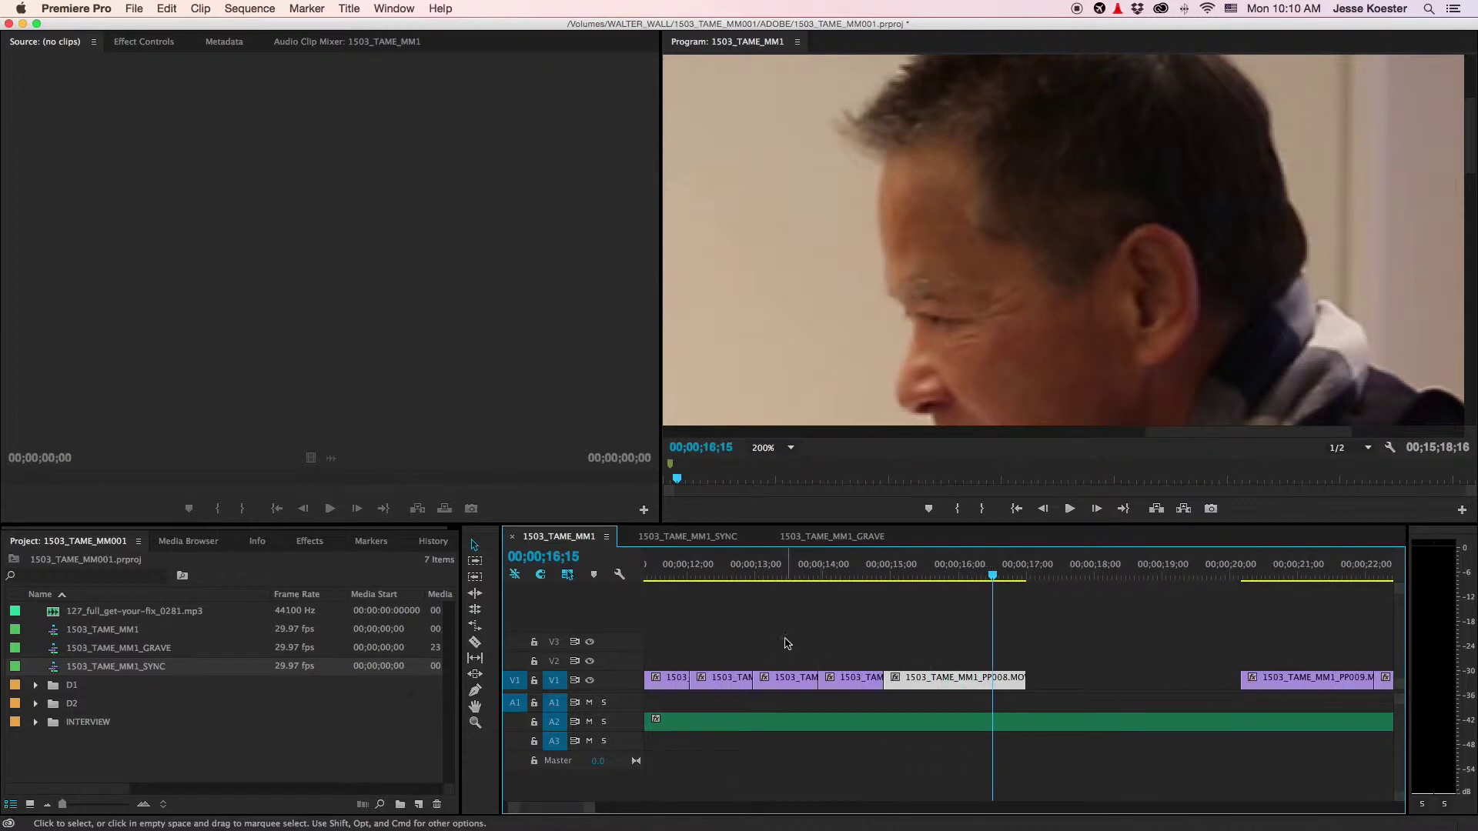
pyautogui.click(786, 678)
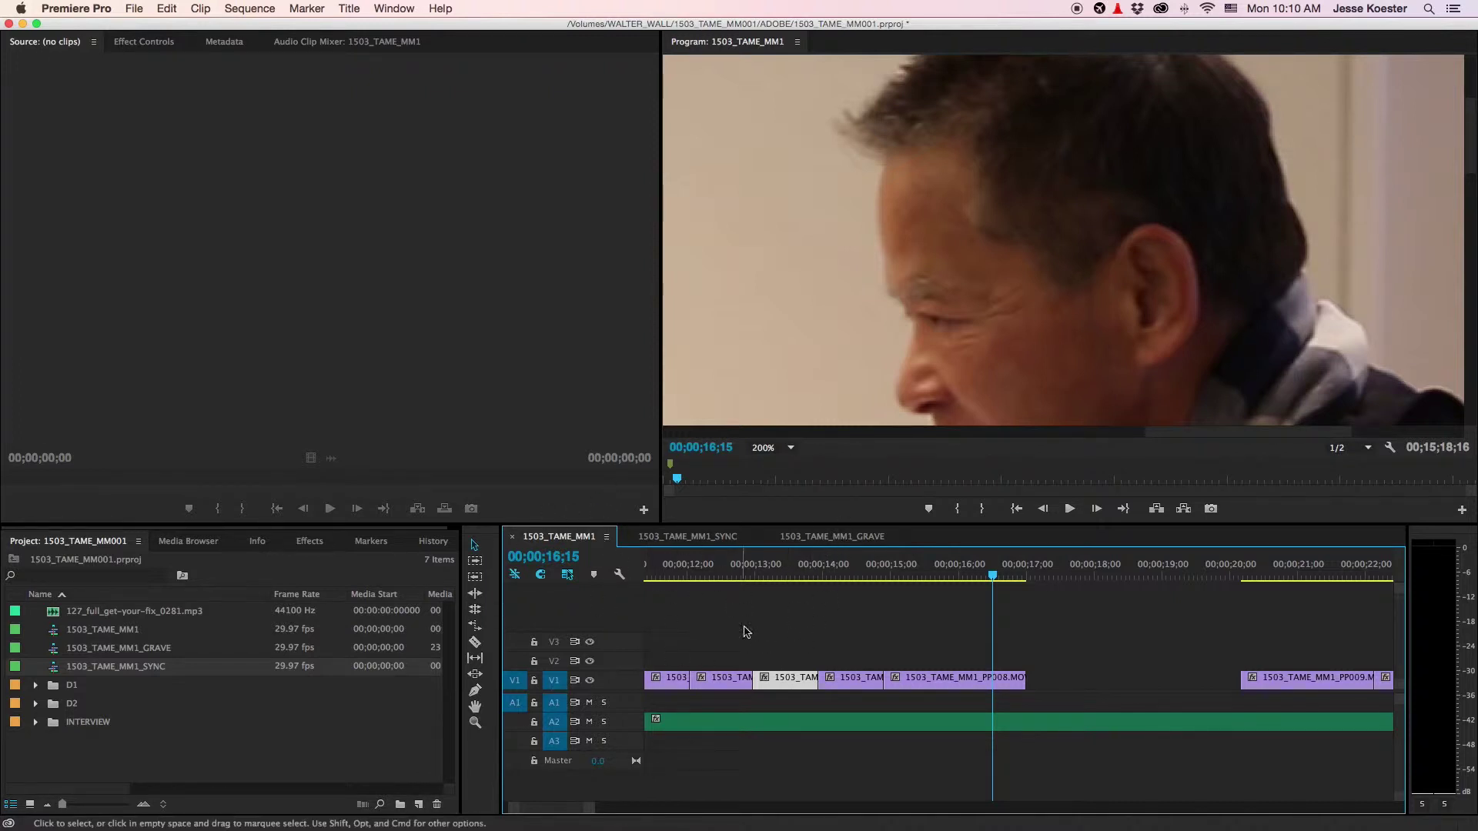
pyautogui.moveTo(789, 683); pyautogui.dragTo(733, 630)
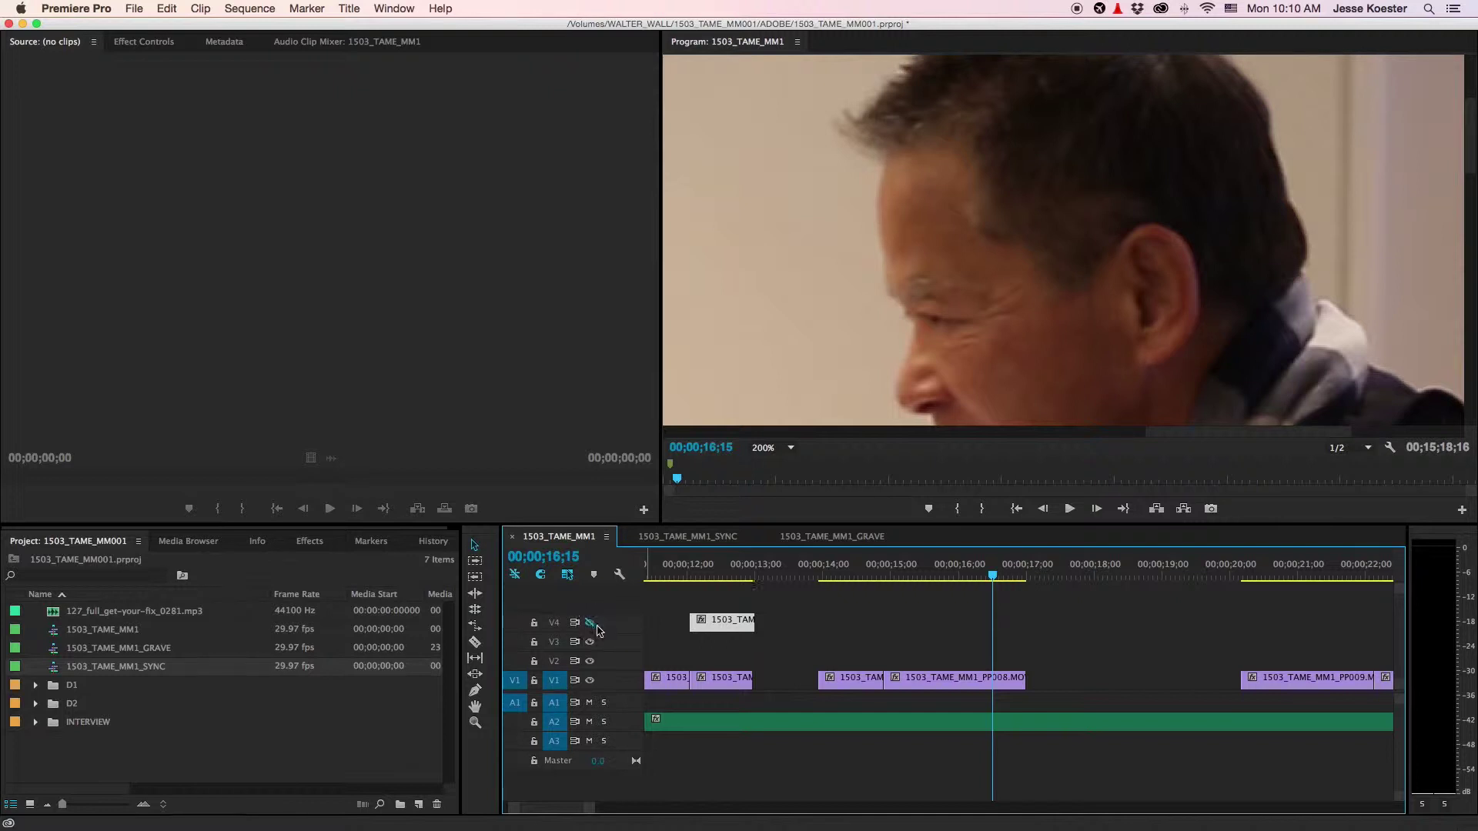
pyautogui.press('-')
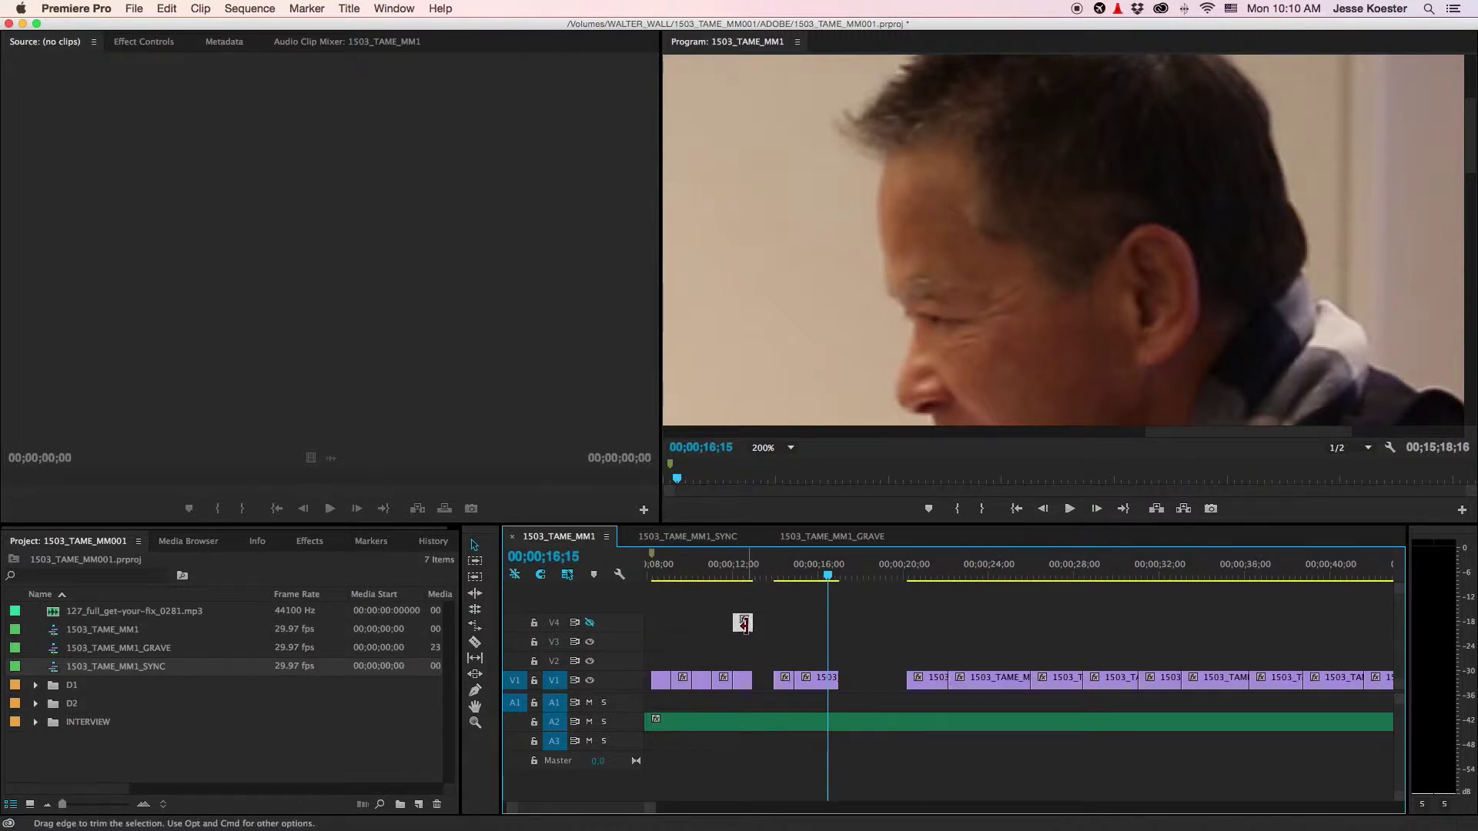
pyautogui.moveTo(744, 627); pyautogui.dragTo(700, 625)
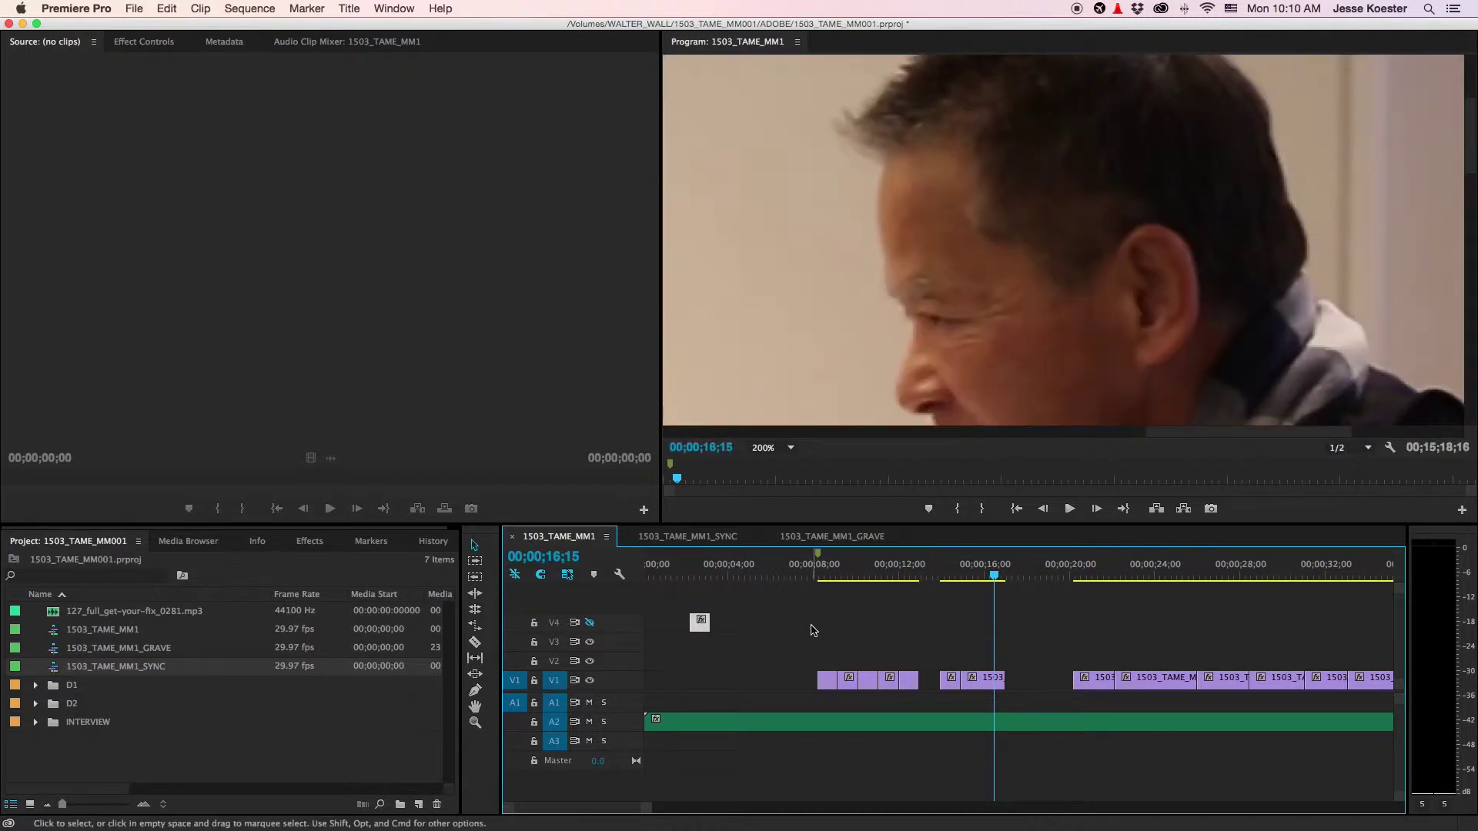
pyautogui.moveTo(703, 570); pyautogui.dragTo(695, 569)
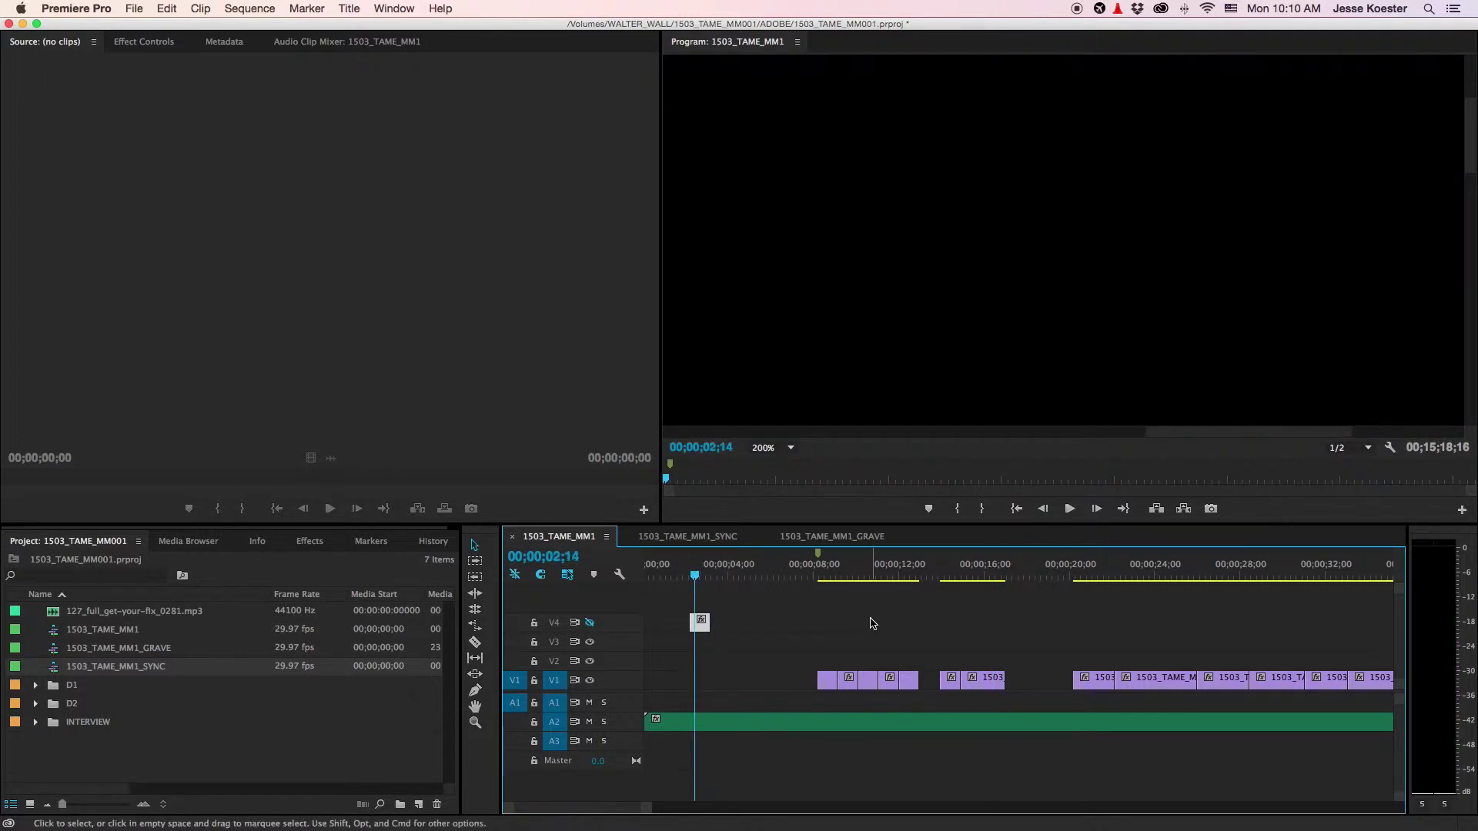
# Step: Shorten clip 1503_TAME_MM1_PP008.MOV and move it into the V1 gap just before the PP003 clip
pyautogui.moveTo(878, 602); pyautogui.dragTo(627, 672)
pyautogui.scroll(3, 957, 618)
pyautogui.moveTo(1024, 683); pyautogui.dragTo(902, 664)
pyautogui.click(924, 664)
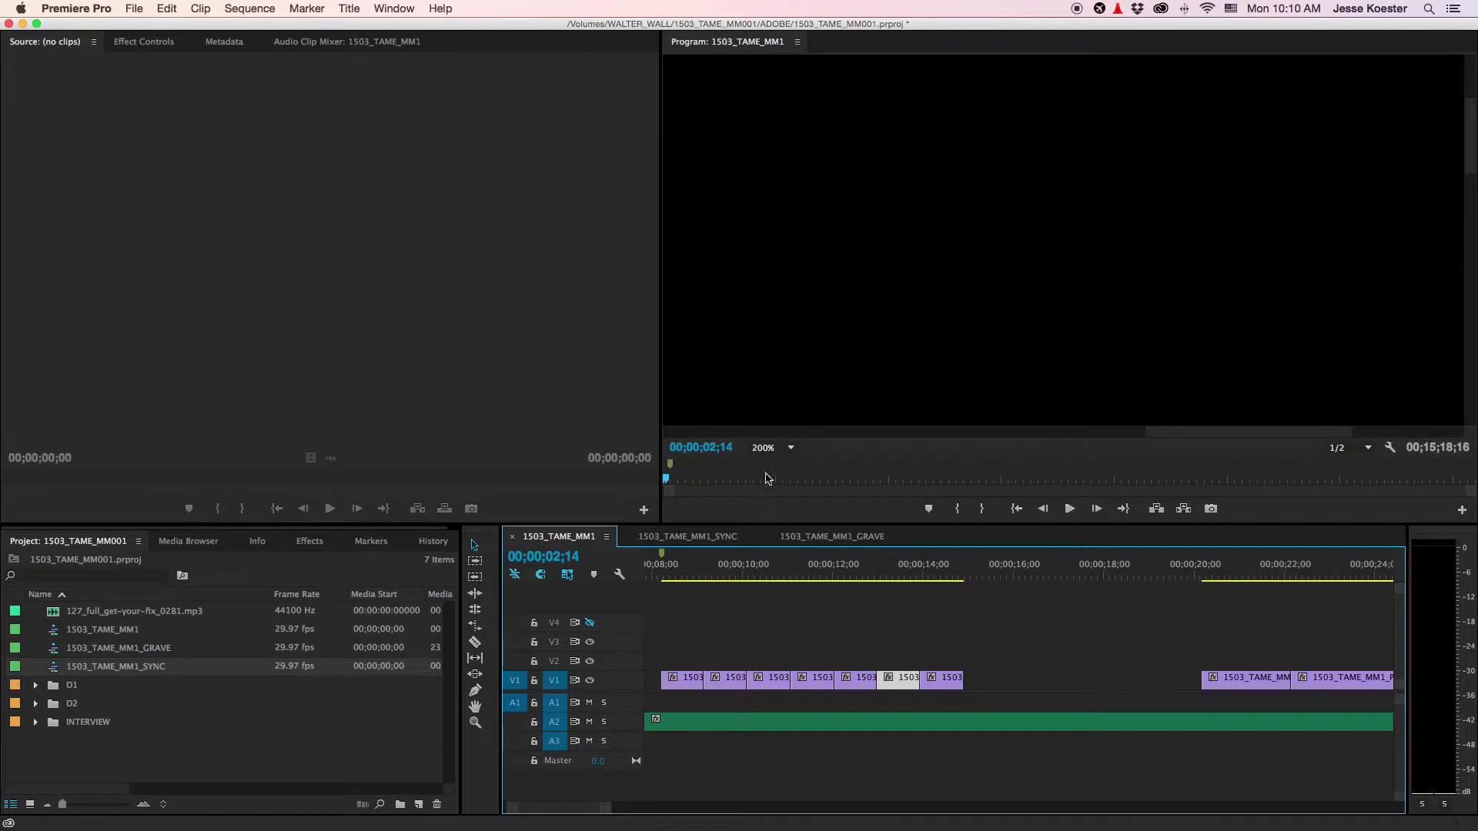
# Step: Return the program view to Fit and play from 00;00;10;19 through the rearranged clips to review their cuts
pyautogui.click(789, 448)
pyautogui.click(780, 471)
pyautogui.click(771, 570)
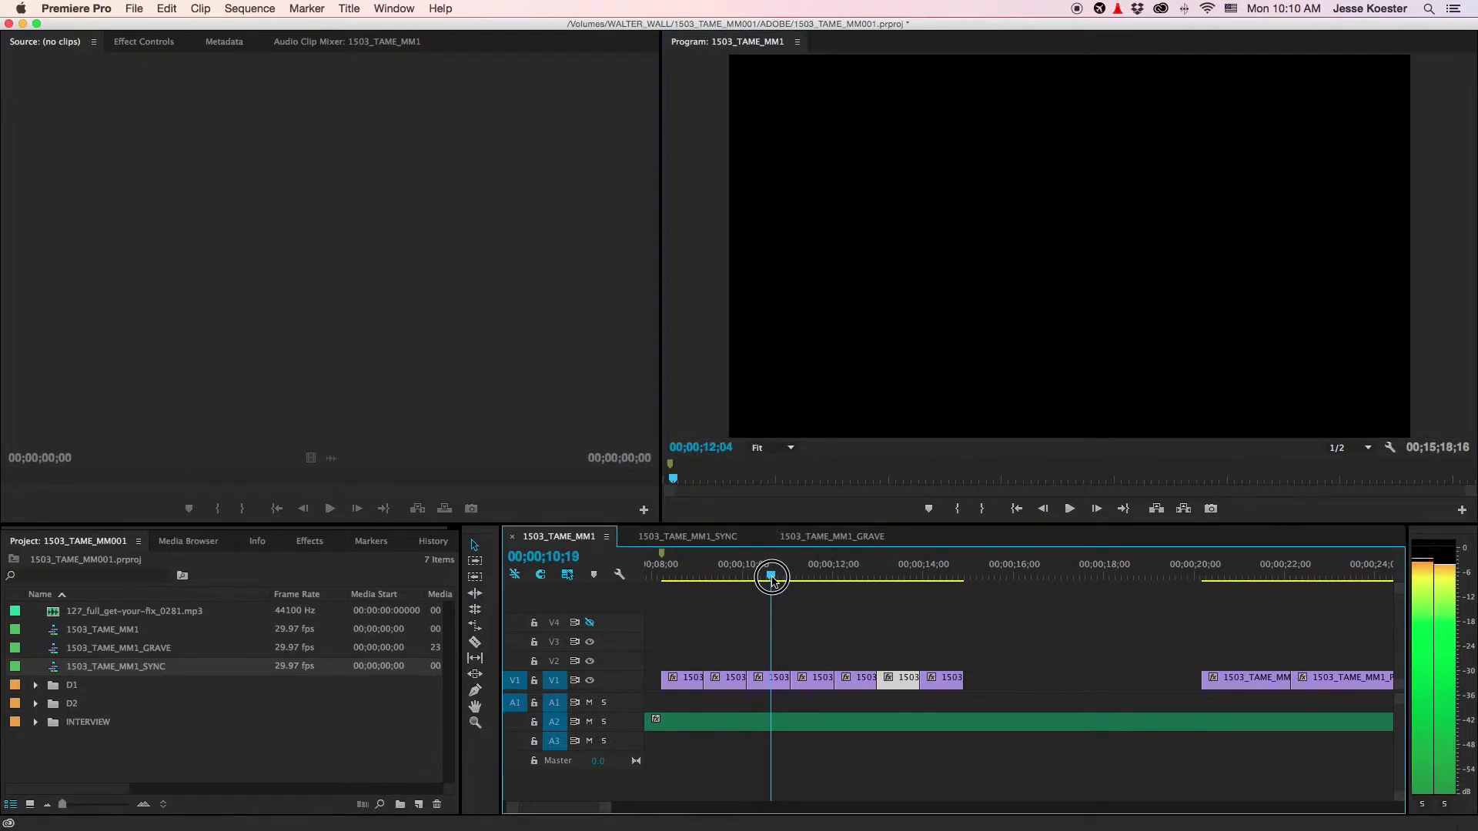
pyautogui.press('space')
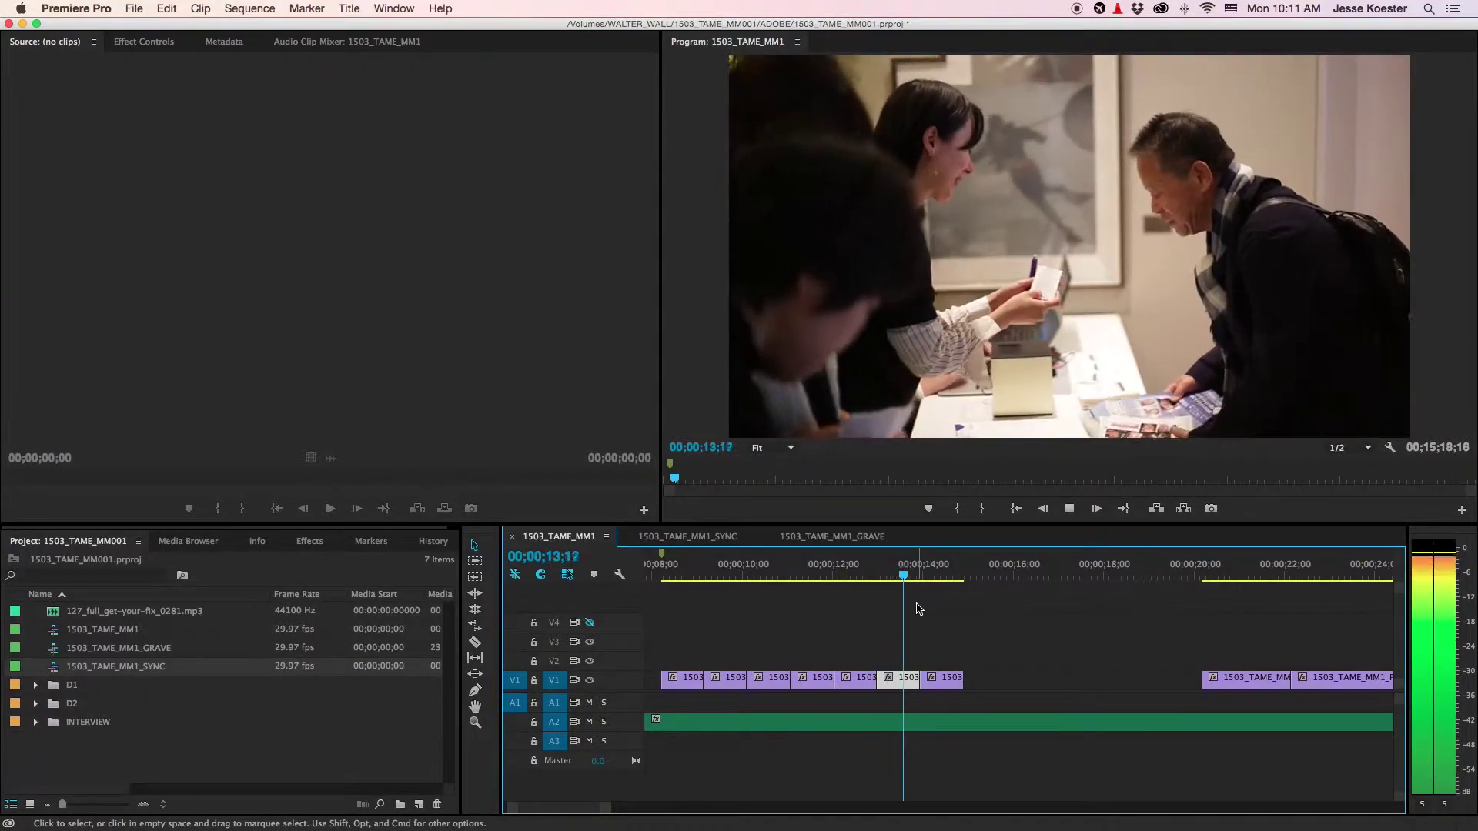
pyautogui.press('space')
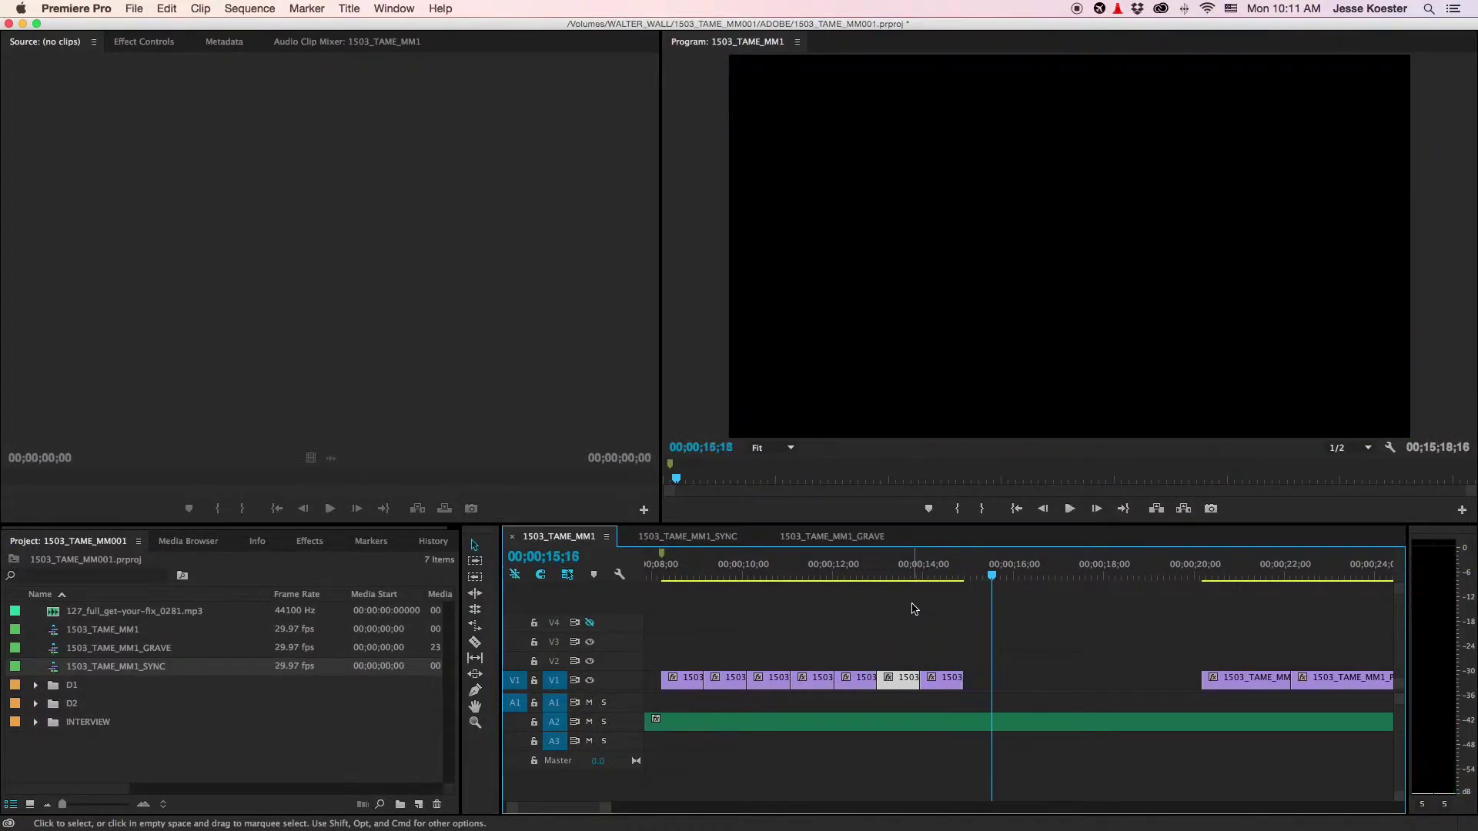
# Step: Move clip 1503_TAME_MM1_PP009.MOV on V1 so it directly follows the PP003 clip
pyautogui.press('-')
pyautogui.press('-')
pyautogui.press('-')
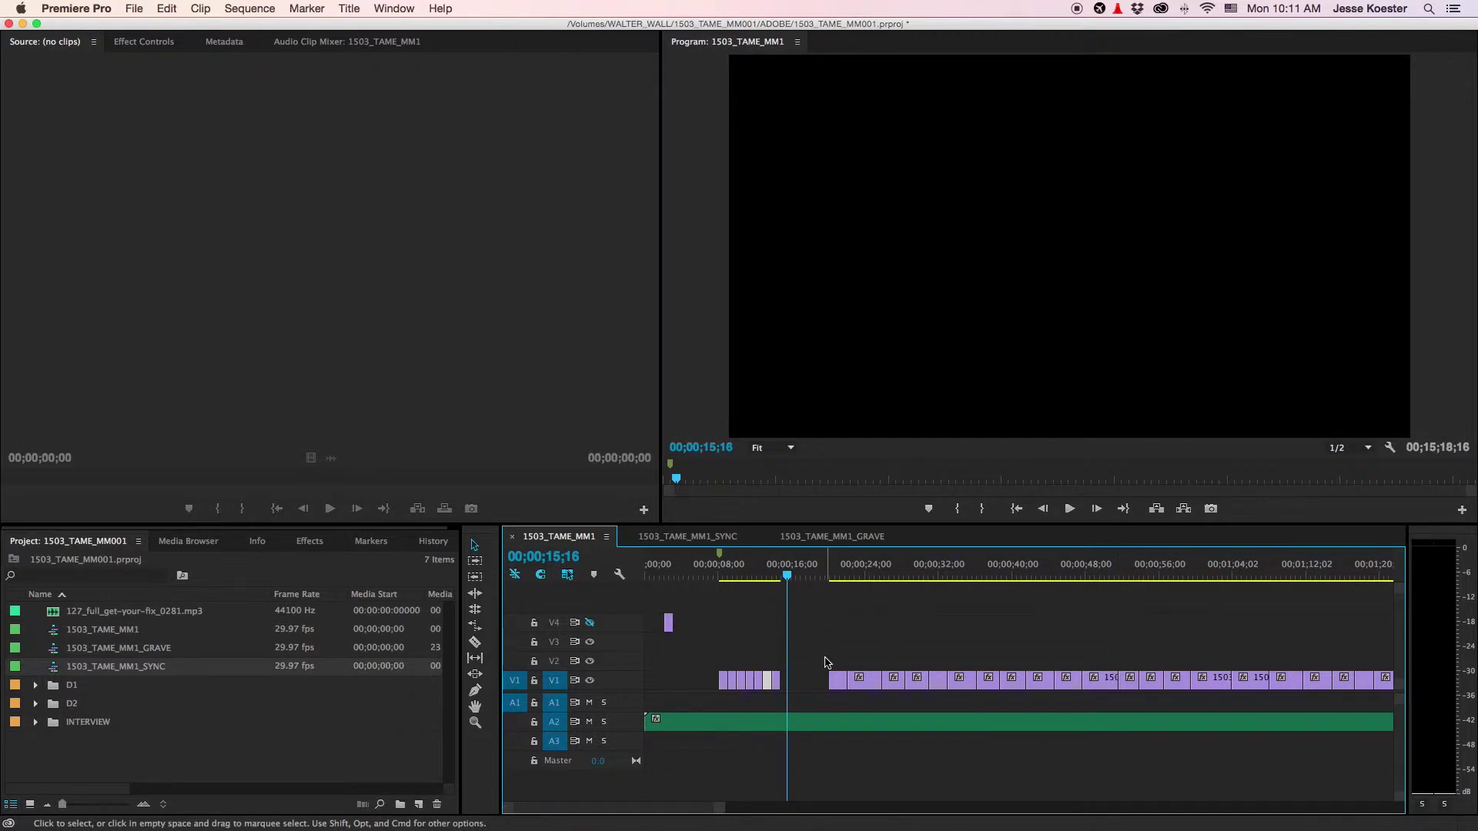
pyautogui.press('=')
pyautogui.press('=')
pyautogui.press('=')
pyautogui.moveTo(976, 681); pyautogui.dragTo(754, 681)
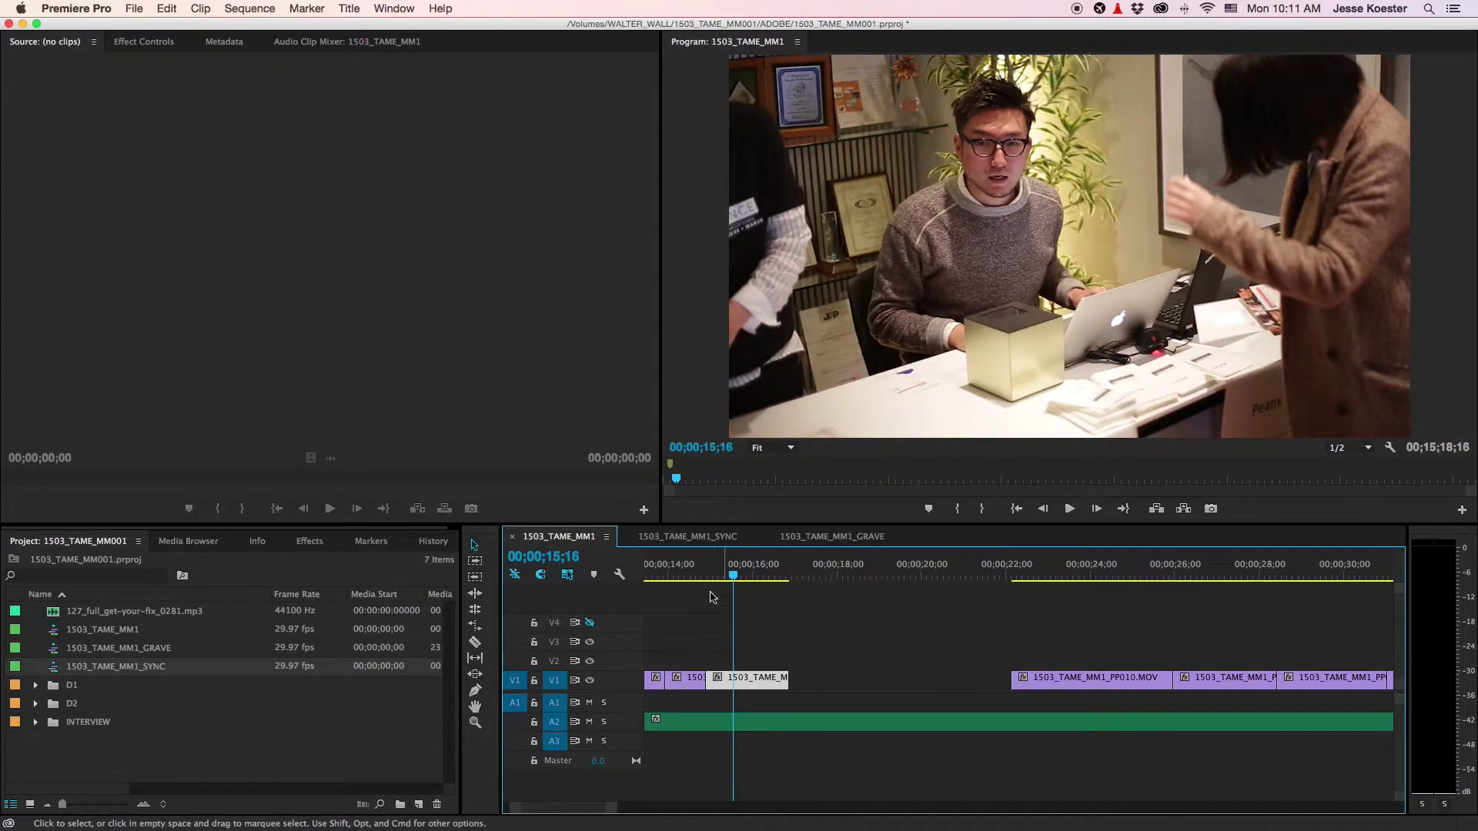
# Step: Play to the next beat and move clip 1503_TAME_MM1_PP010.MOV there, overwriting the end of the PP009 clip
pyautogui.press('space')
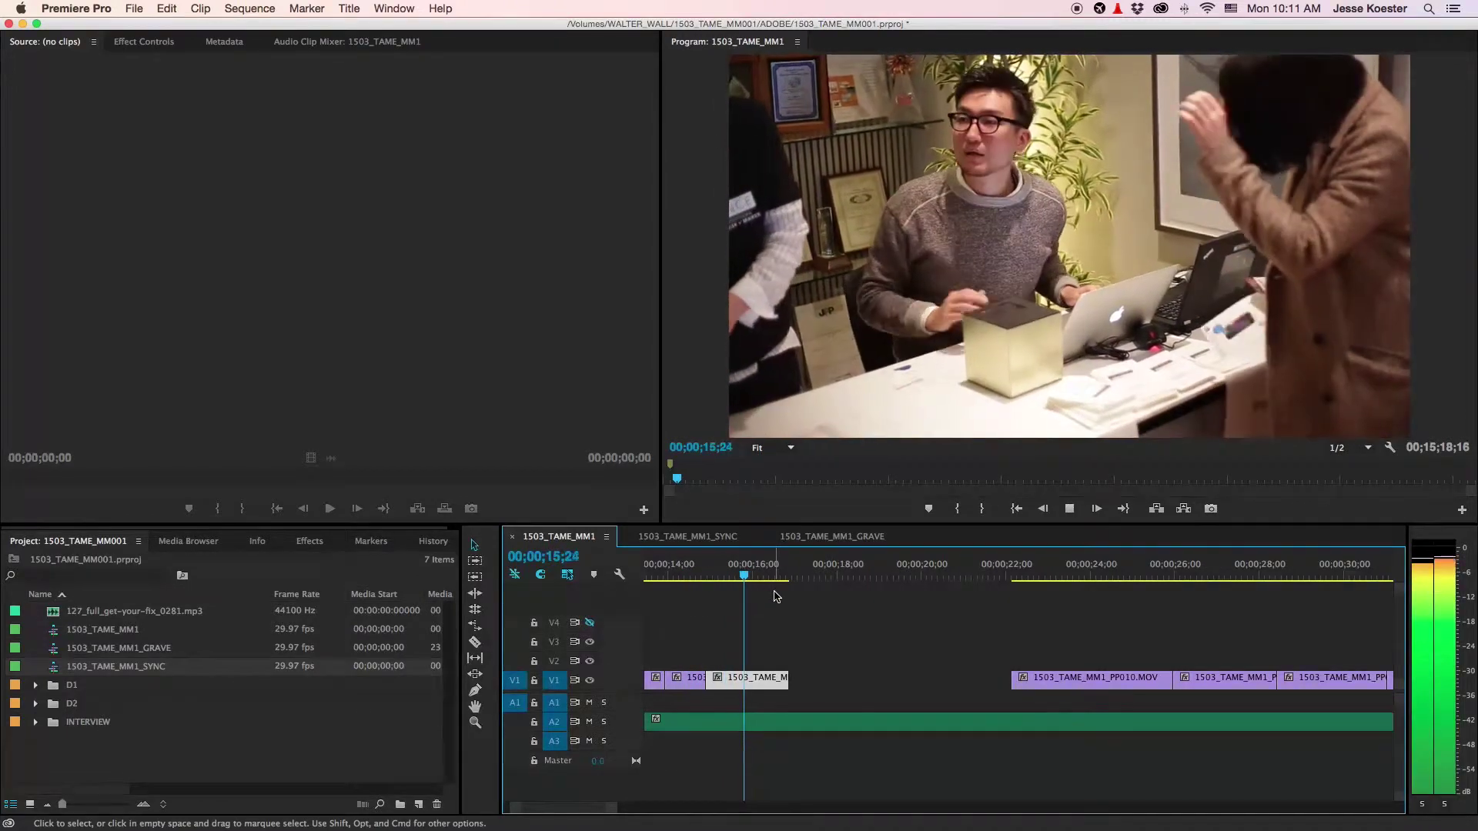
pyautogui.press('space')
pyautogui.moveTo(1074, 681); pyautogui.dragTo(819, 672)
# Step: Play on to the beat at 00;00;16;25 and move clip 1503_TAME_MM1_PP011.MOV there, overwriting the end of the PP010 clip
pyautogui.press('space')
pyautogui.press('space')
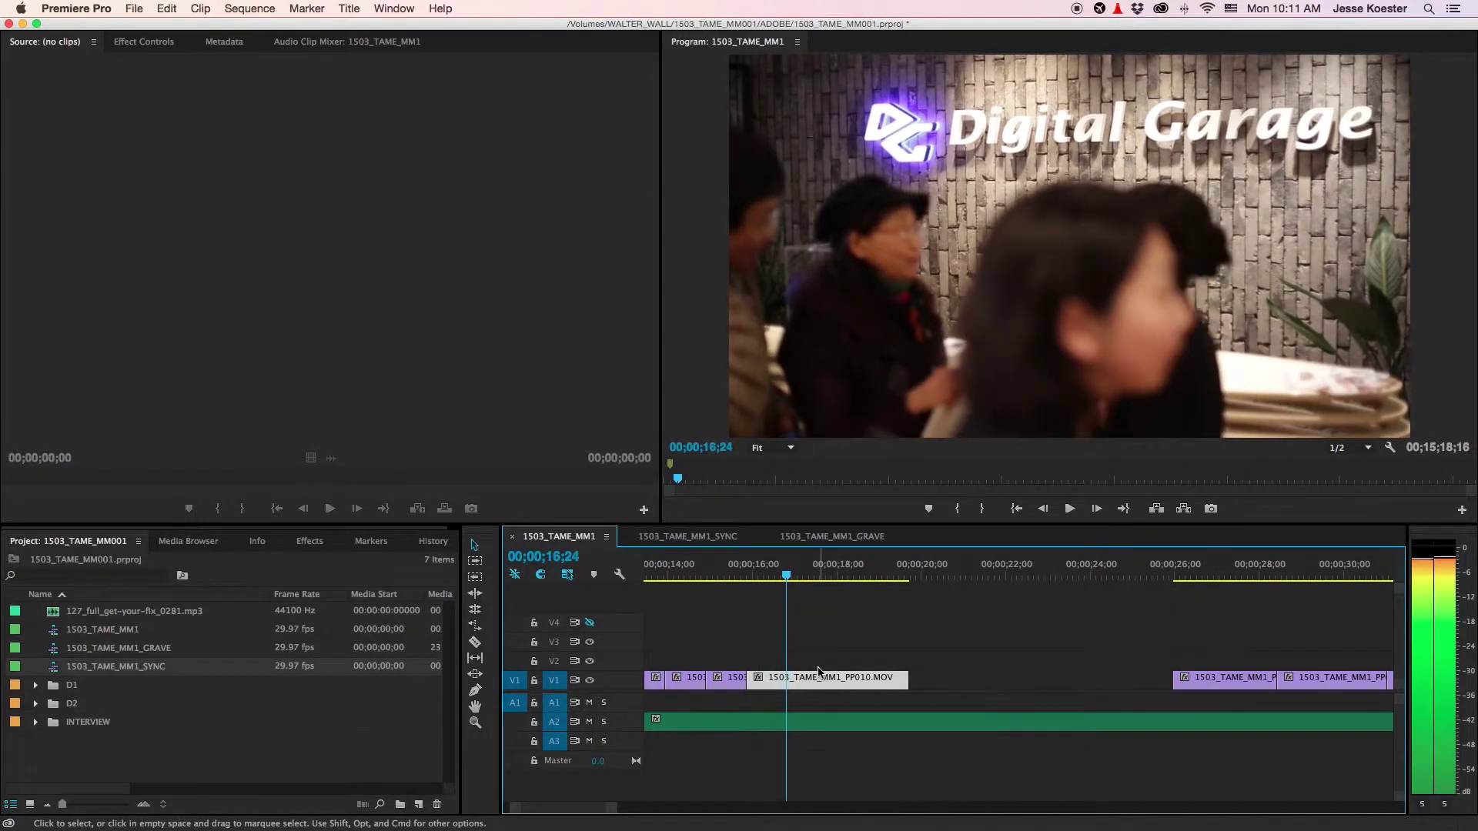
pyautogui.moveTo(1214, 688); pyautogui.dragTo(817, 681)
pyautogui.moveTo(913, 675); pyautogui.dragTo(902, 680)
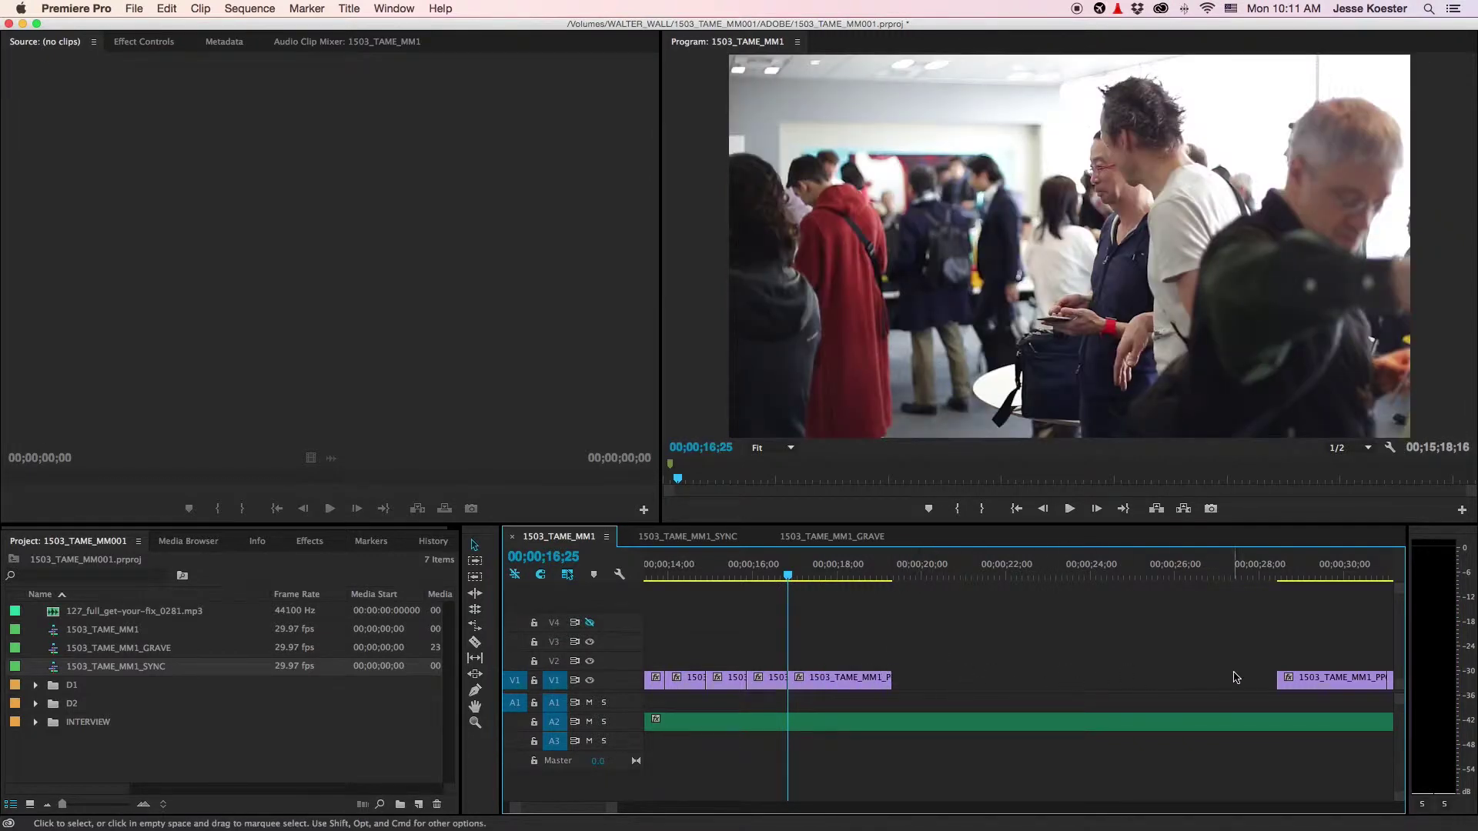
# Step: Find the beat at 00;00;17;23 and move clip 1503_TAME_MM1_PP012.MOV there, overwriting the end of the PP011 clip
pyautogui.press('space')
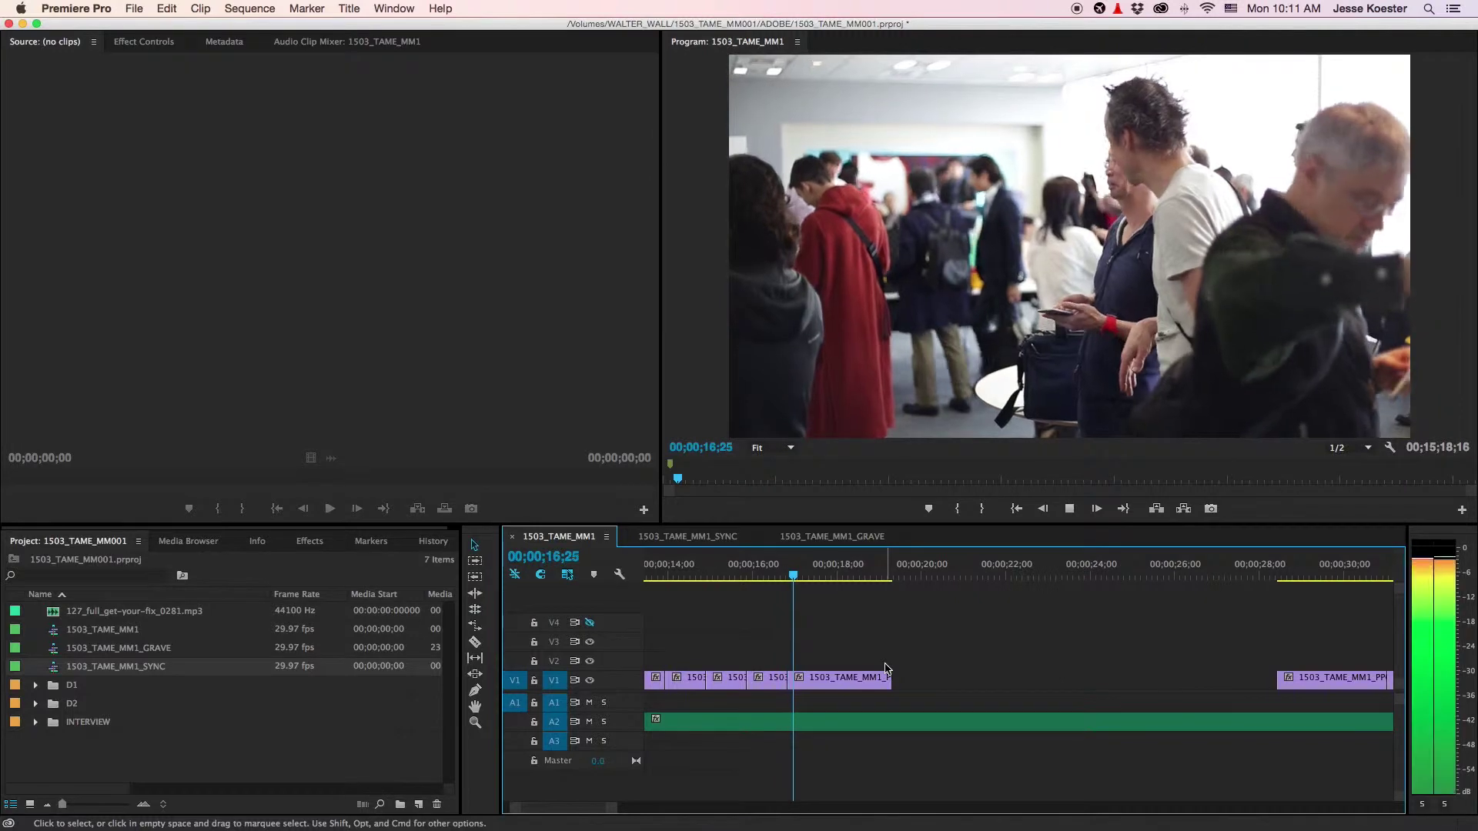
pyautogui.press('Left')
pyautogui.press('Left')
pyautogui.press('Right')
pyautogui.press('Left')
pyautogui.press('Left')
pyautogui.press('Left')
pyautogui.press('Right')
pyautogui.press('Right')
pyautogui.moveTo(1307, 669); pyautogui.dragTo(889, 695)
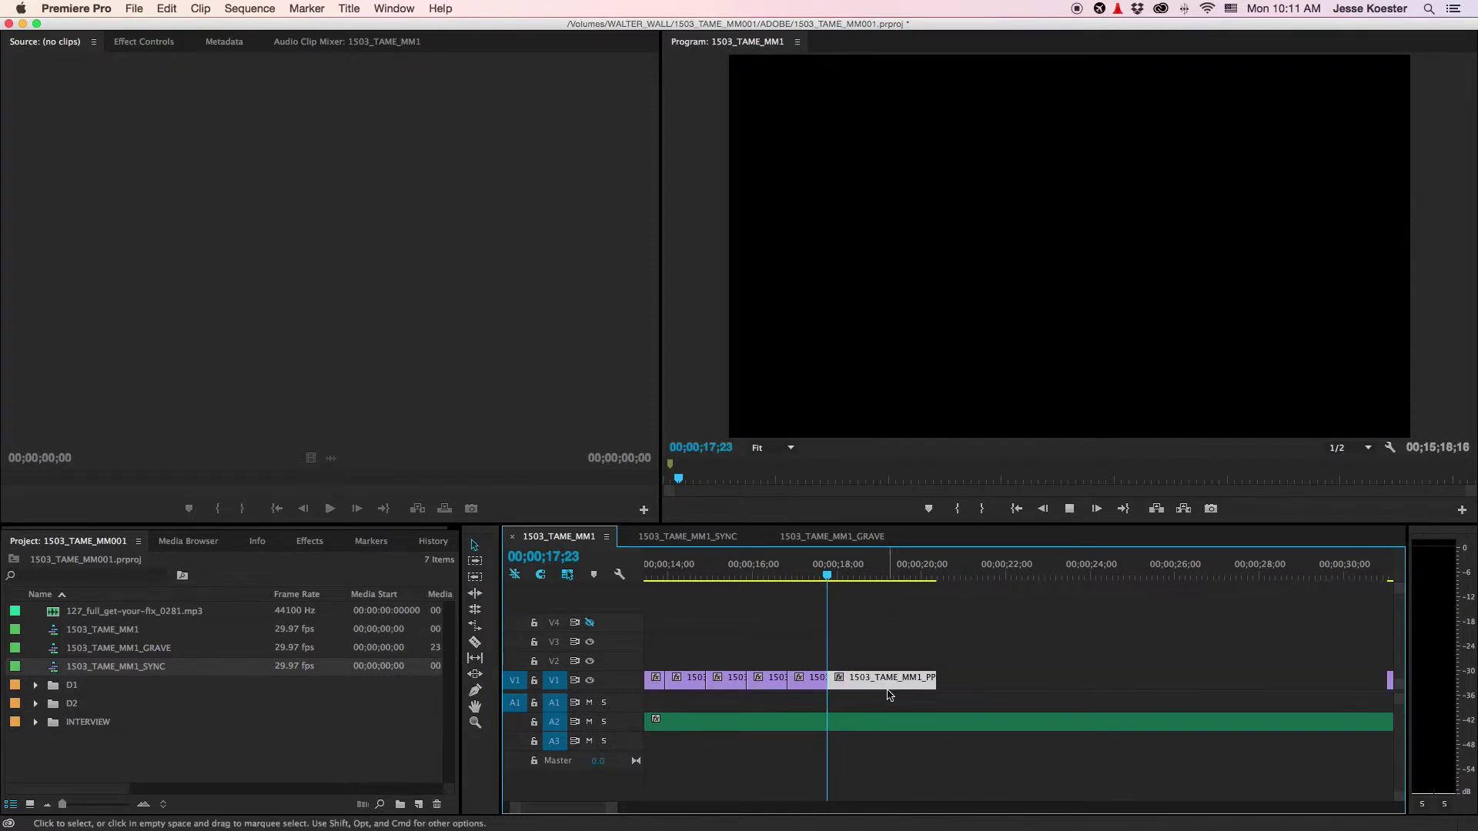
# Step: Play to the next beat, step back to 00;00;18;22 and trim the end of the PP012 clip to that frame
pyautogui.press('space')
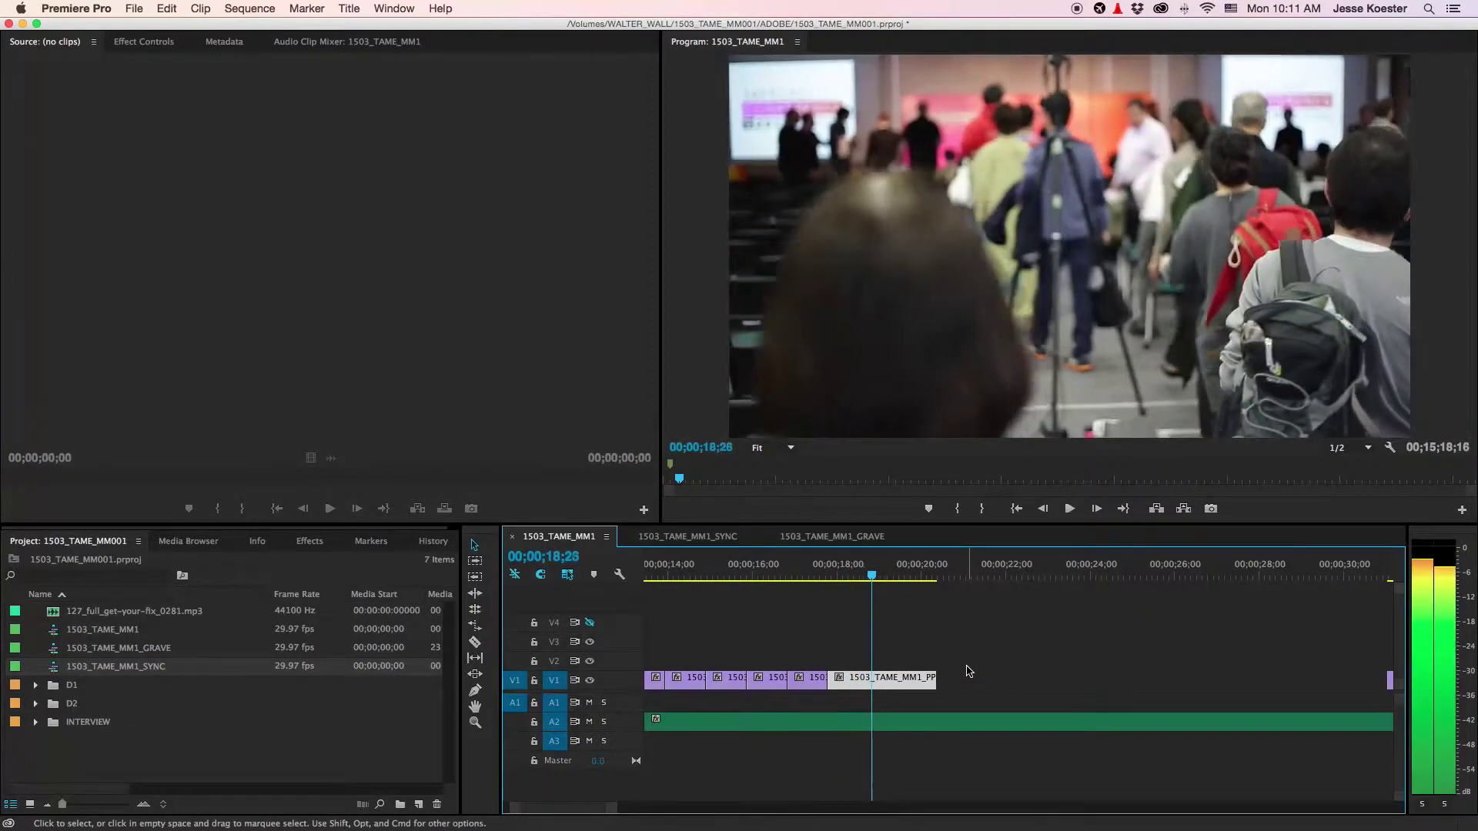
pyautogui.press('Left')
pyautogui.press('Left')
pyautogui.press('Left')
pyautogui.press('Left')
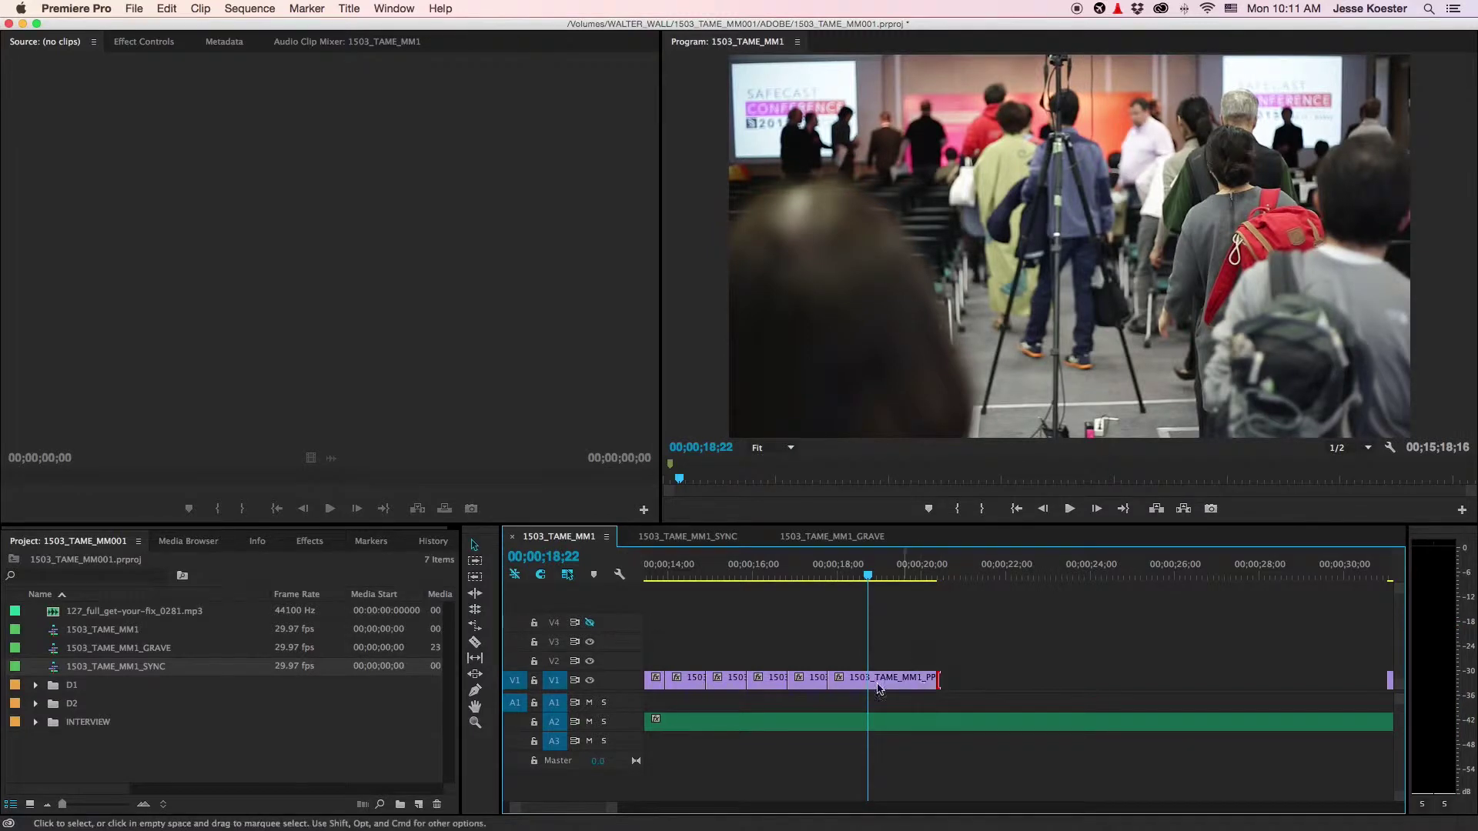
pyautogui.moveTo(941, 678); pyautogui.dragTo(861, 691)
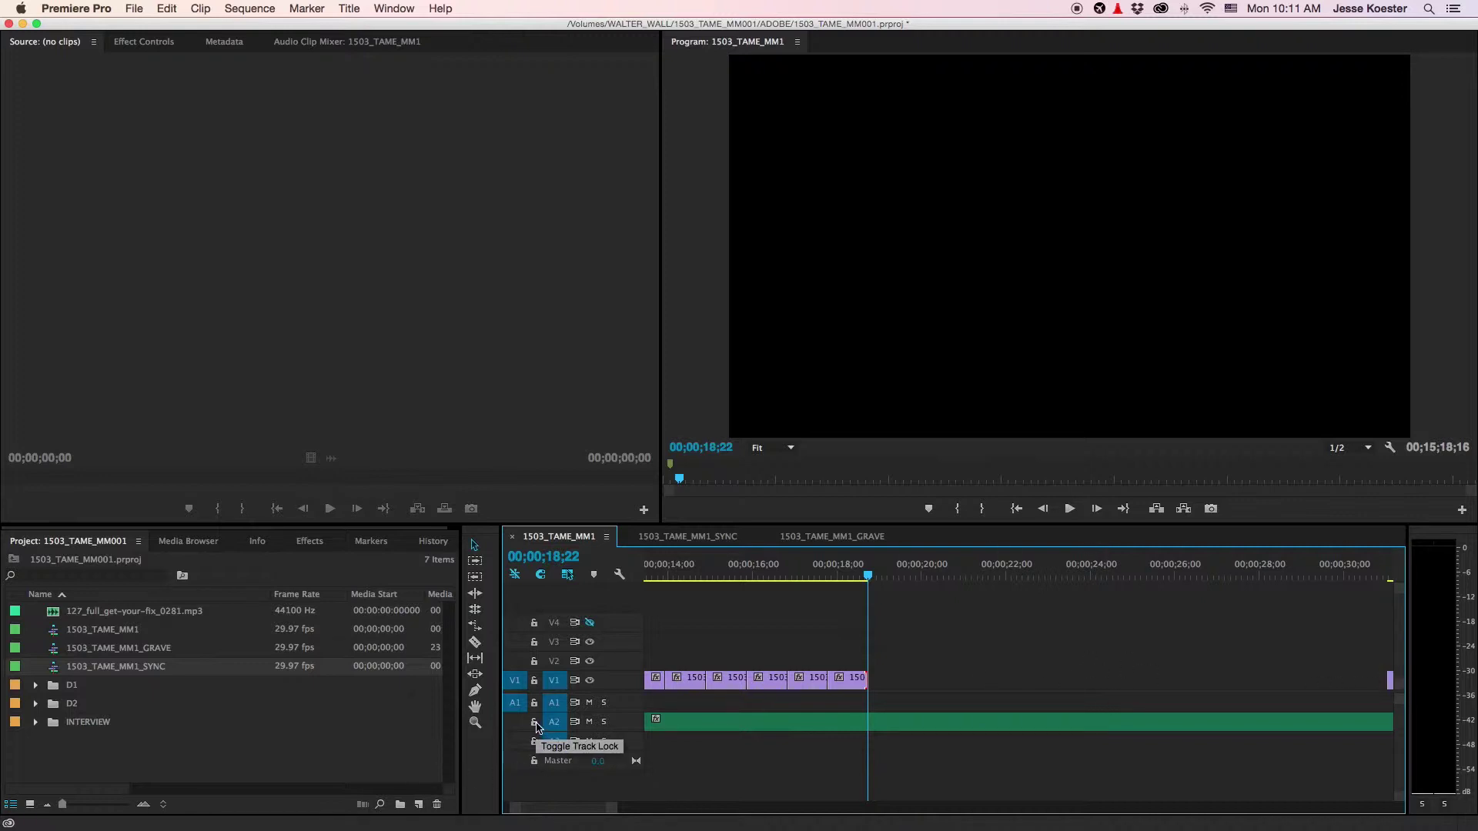
# Step: Lock music track A2 and ripple delete the V1 gap after the PP012 clip
pyautogui.keyDown('alt'); pyautogui.scroll(-3, 970, 723); pyautogui.keyUp('alt')
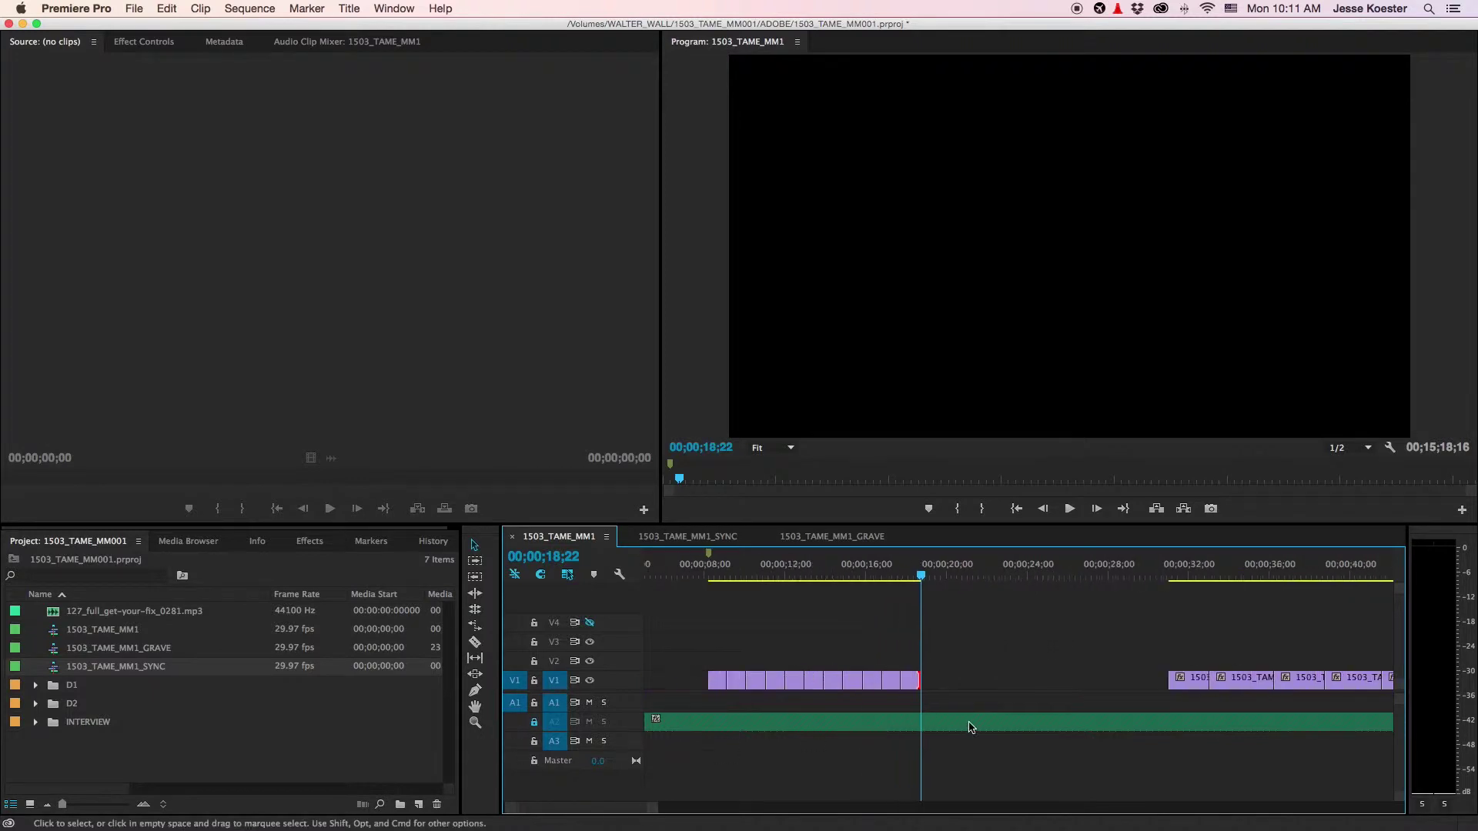
pyautogui.click(980, 687)
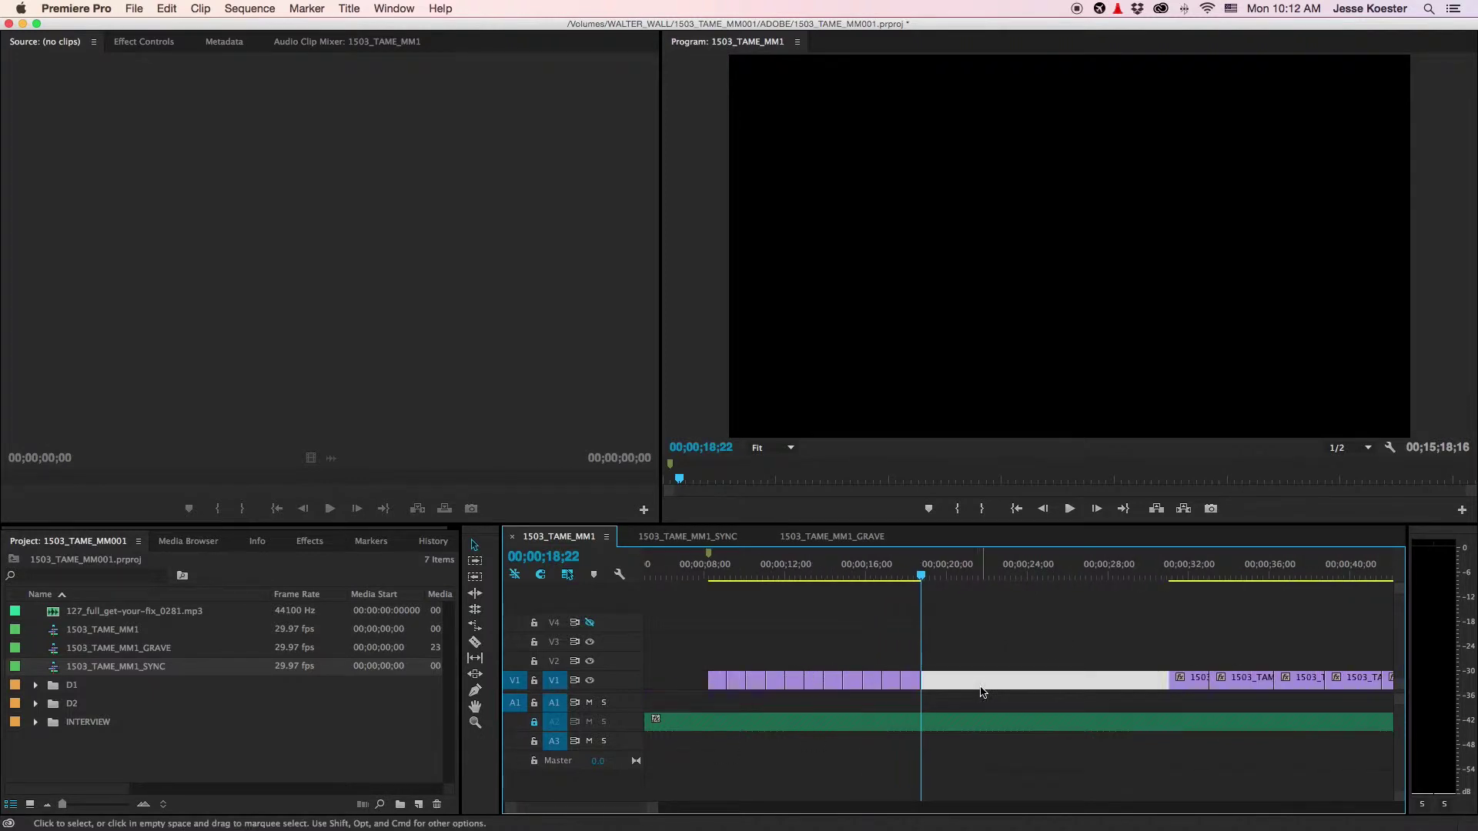
pyautogui.press('Delete')
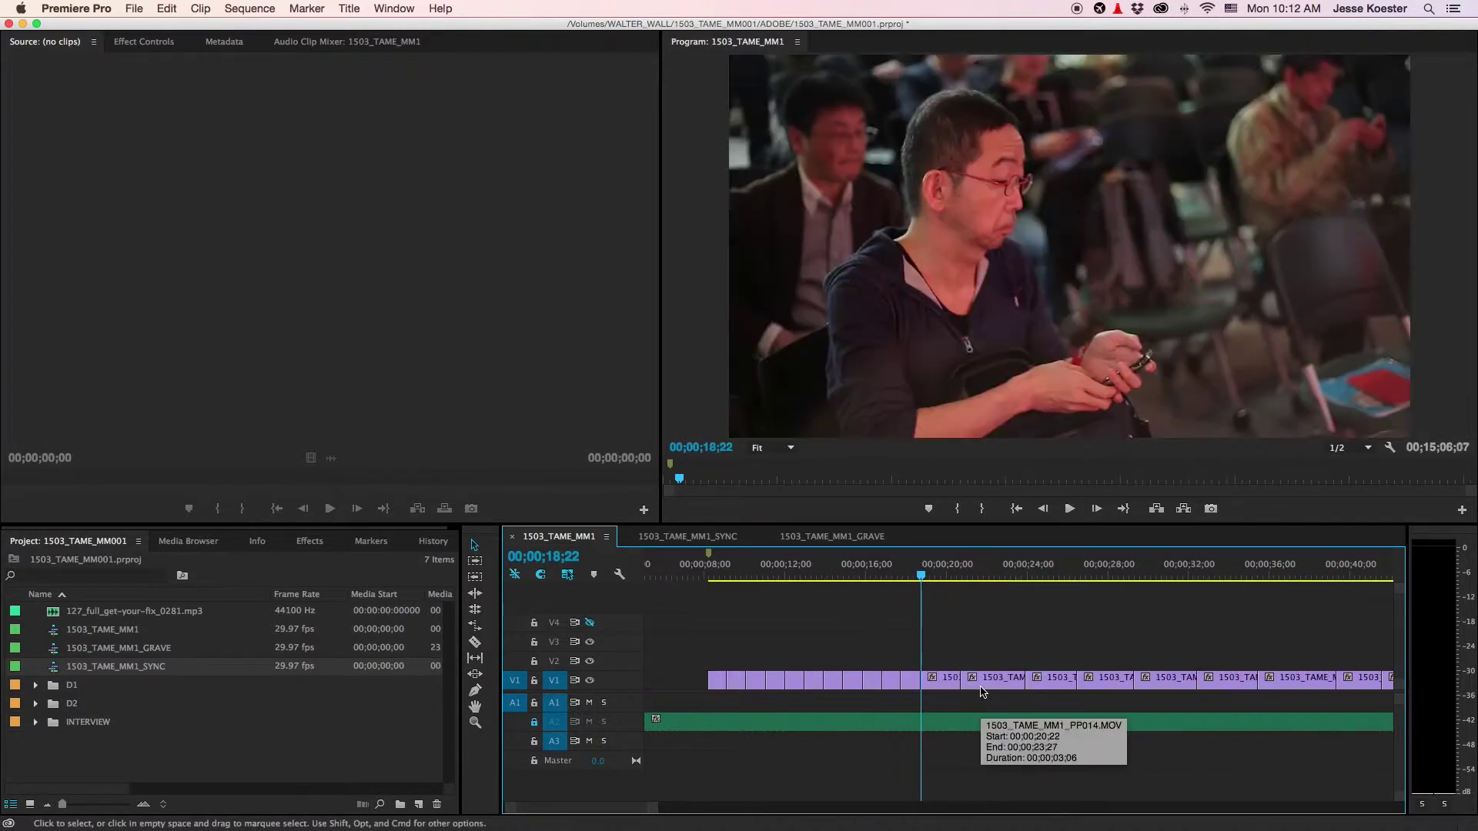
# Step: Play from 00;00;18;12 across the cut into the PP013 clip and step back to the next beat at 00;00;19;21
pyautogui.keyDown('alt'); pyautogui.scroll(4, 922, 661); pyautogui.keyUp('alt')
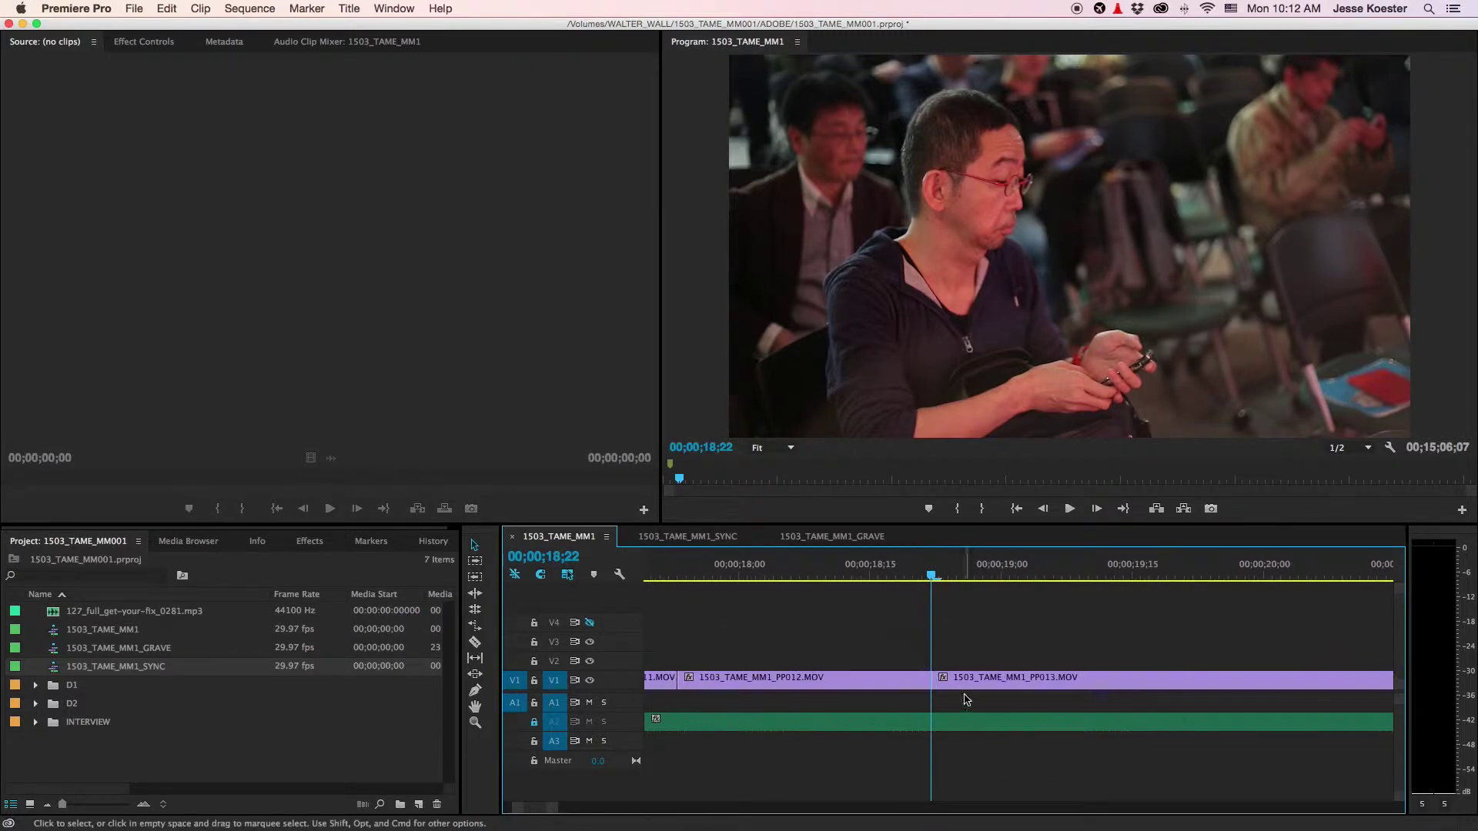
pyautogui.click(844, 570)
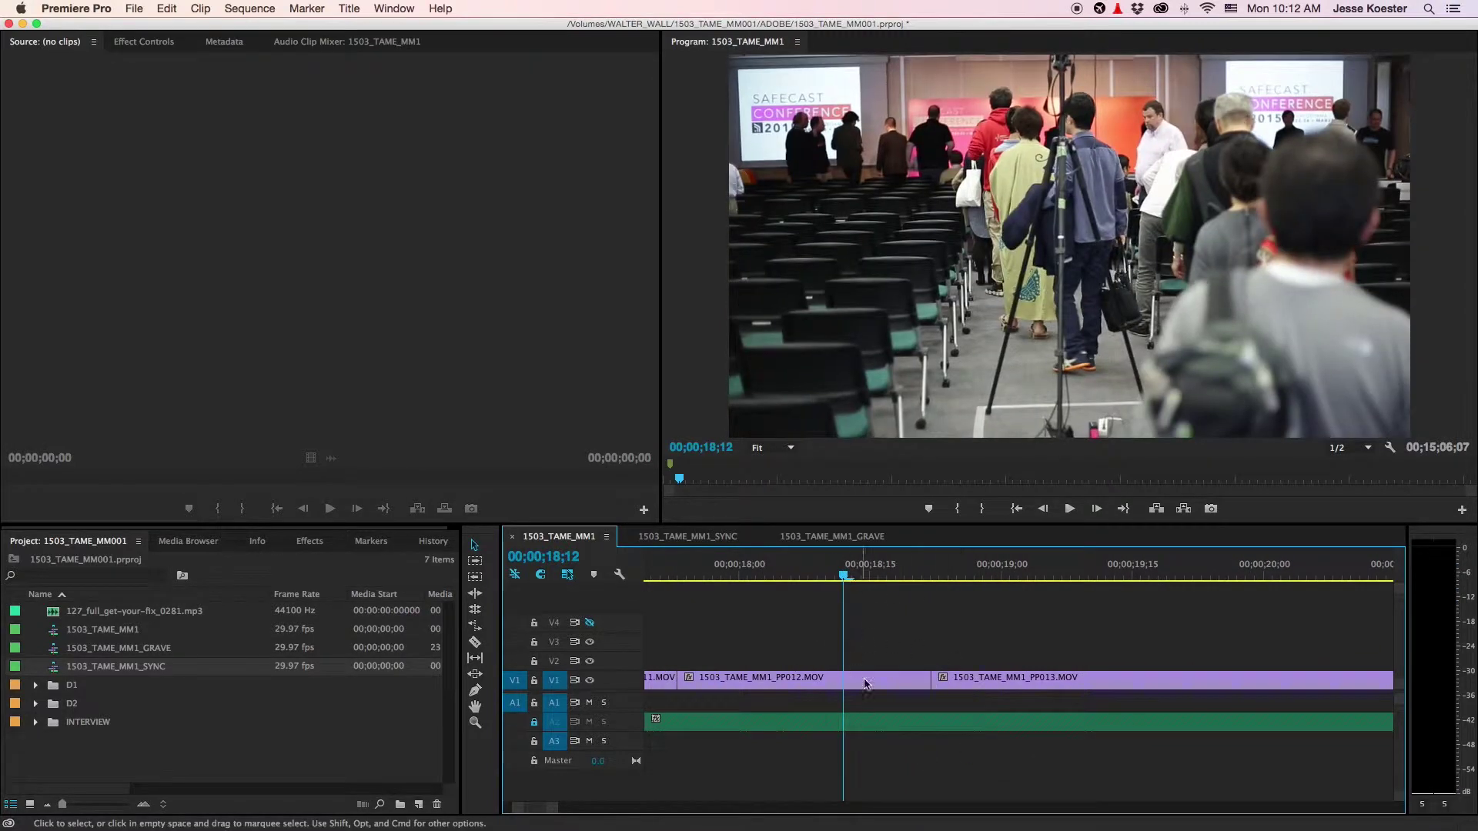
pyautogui.press('space')
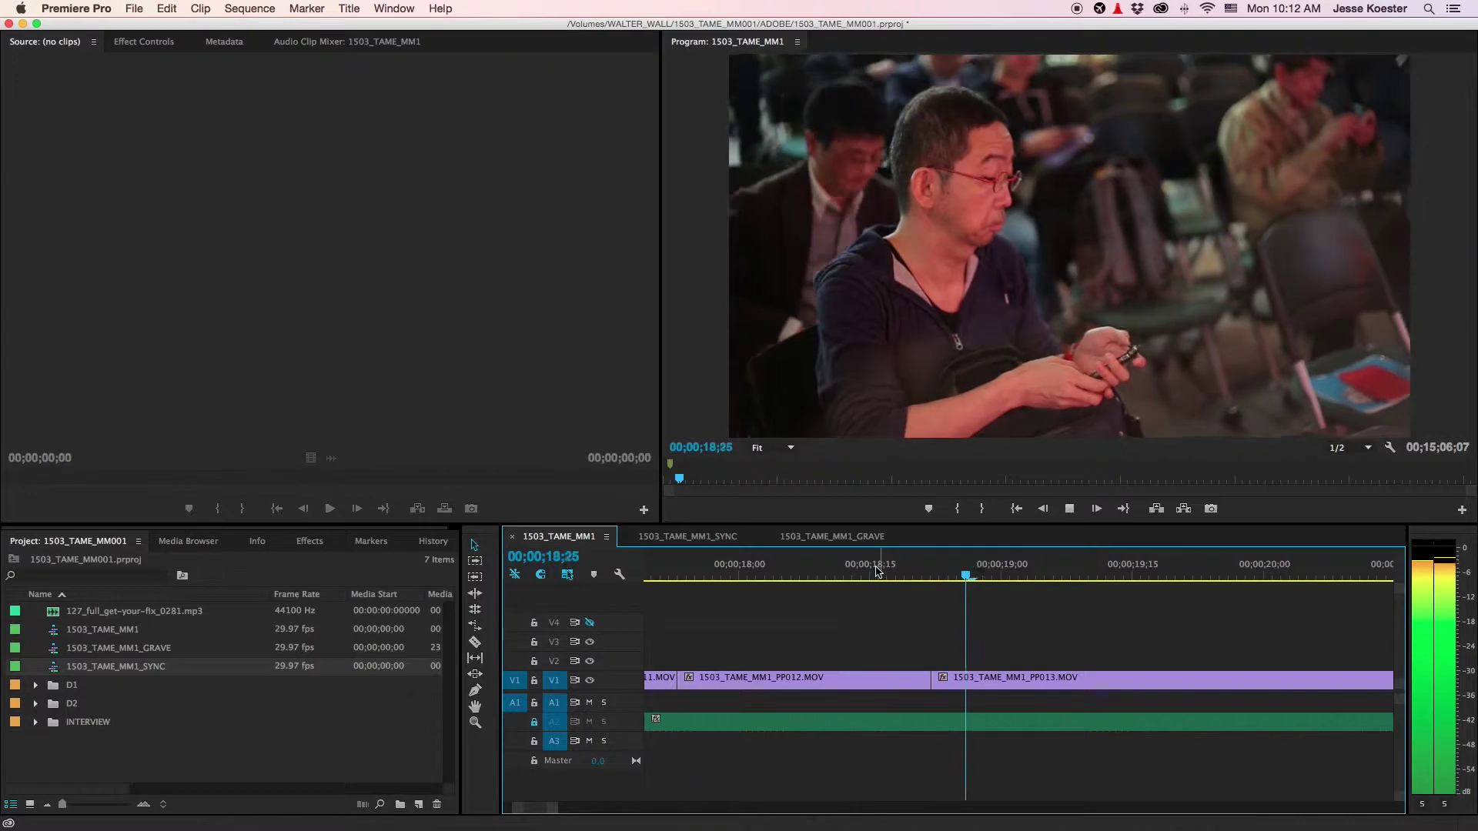
pyautogui.press('space')
pyautogui.press('Left')
pyautogui.press('Left')
pyautogui.press('Left')
pyautogui.press('Left')
pyautogui.press('Left')
pyautogui.press('Left')
pyautogui.press('Left')
pyautogui.press('Left')
pyautogui.press('Left')
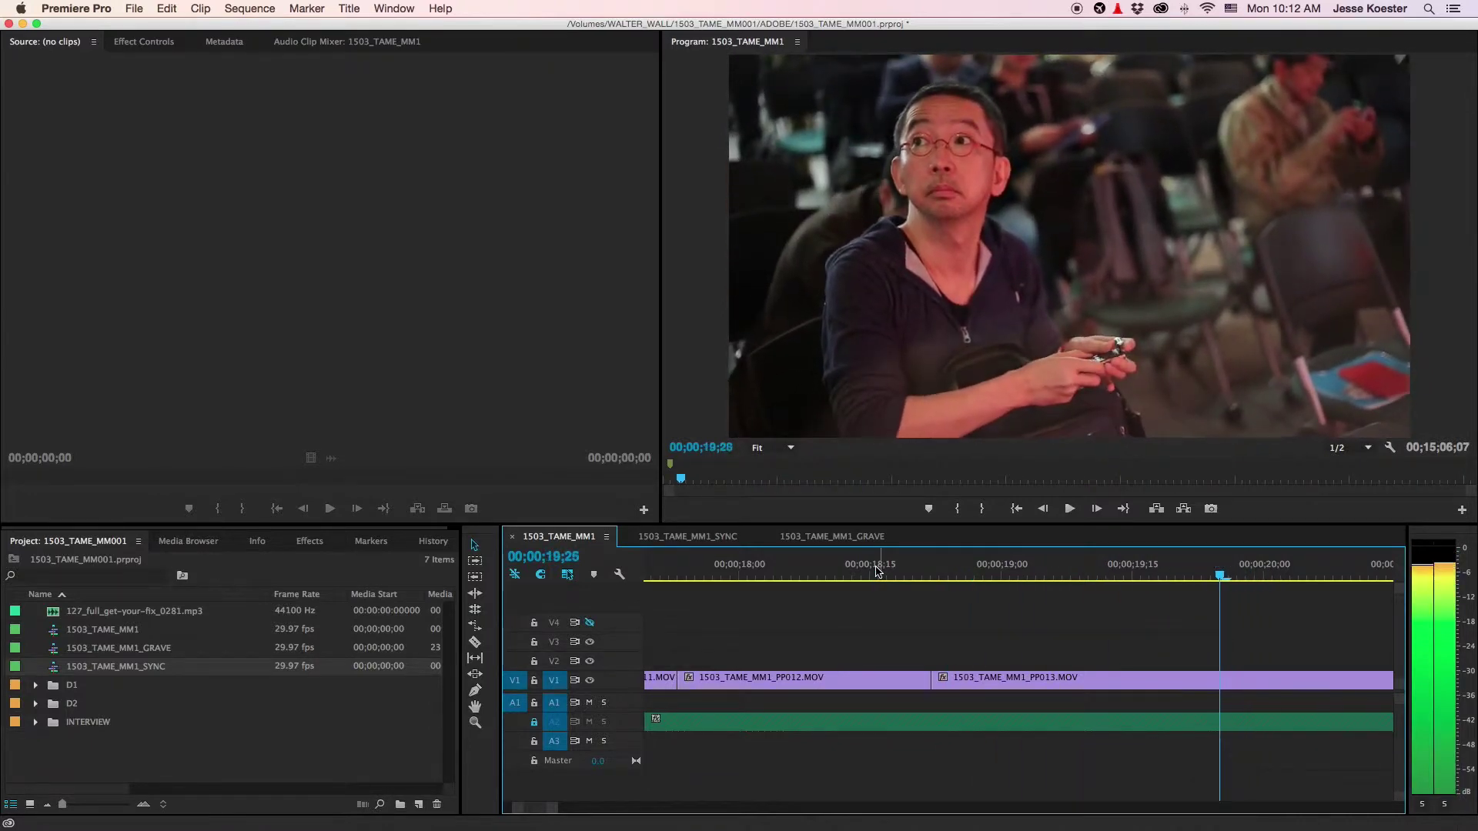
pyautogui.press('-')
pyautogui.press('-')
pyautogui.press('-')
pyautogui.press('-')
pyautogui.press('-')
pyautogui.press('-')
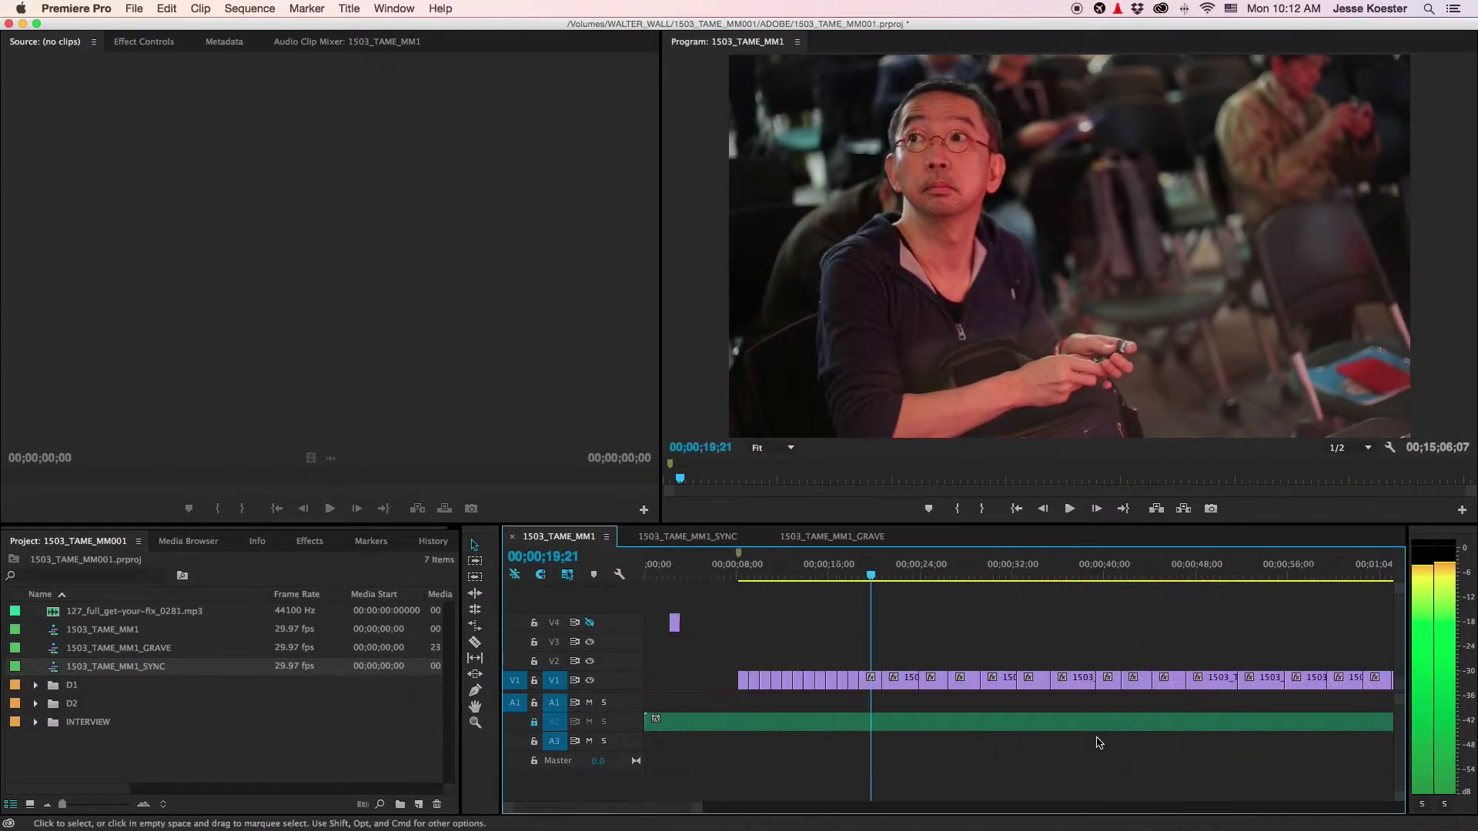
pyautogui.press('=')
pyautogui.press('=')
pyautogui.press('=')
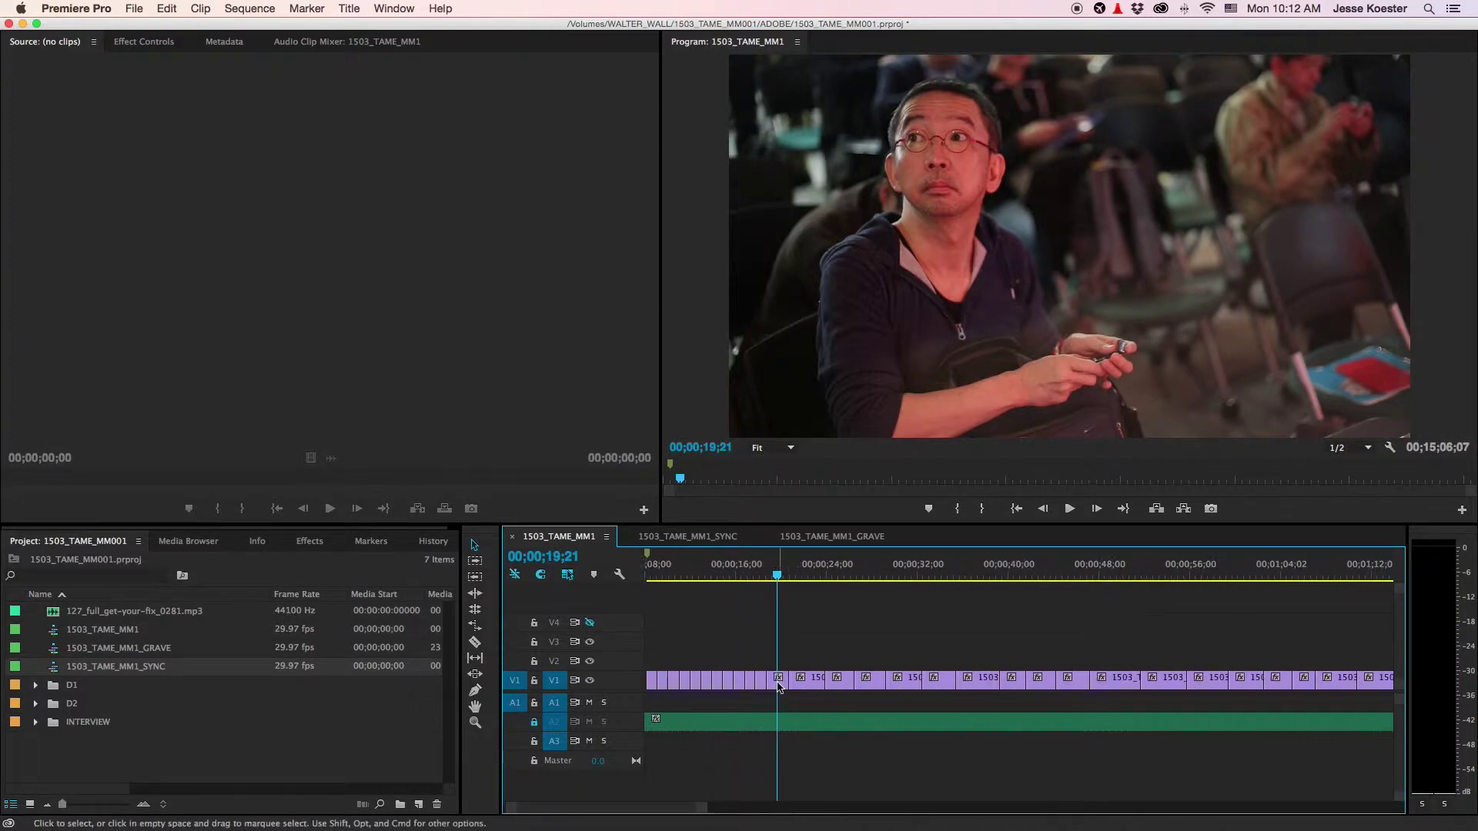
# Step: Move the clip following PP013 to the beat at 00;00;19;21, overwriting the end of PP013, and play to the next beat
pyautogui.moveTo(806, 681); pyautogui.dragTo(841, 672)
pyautogui.press('space')
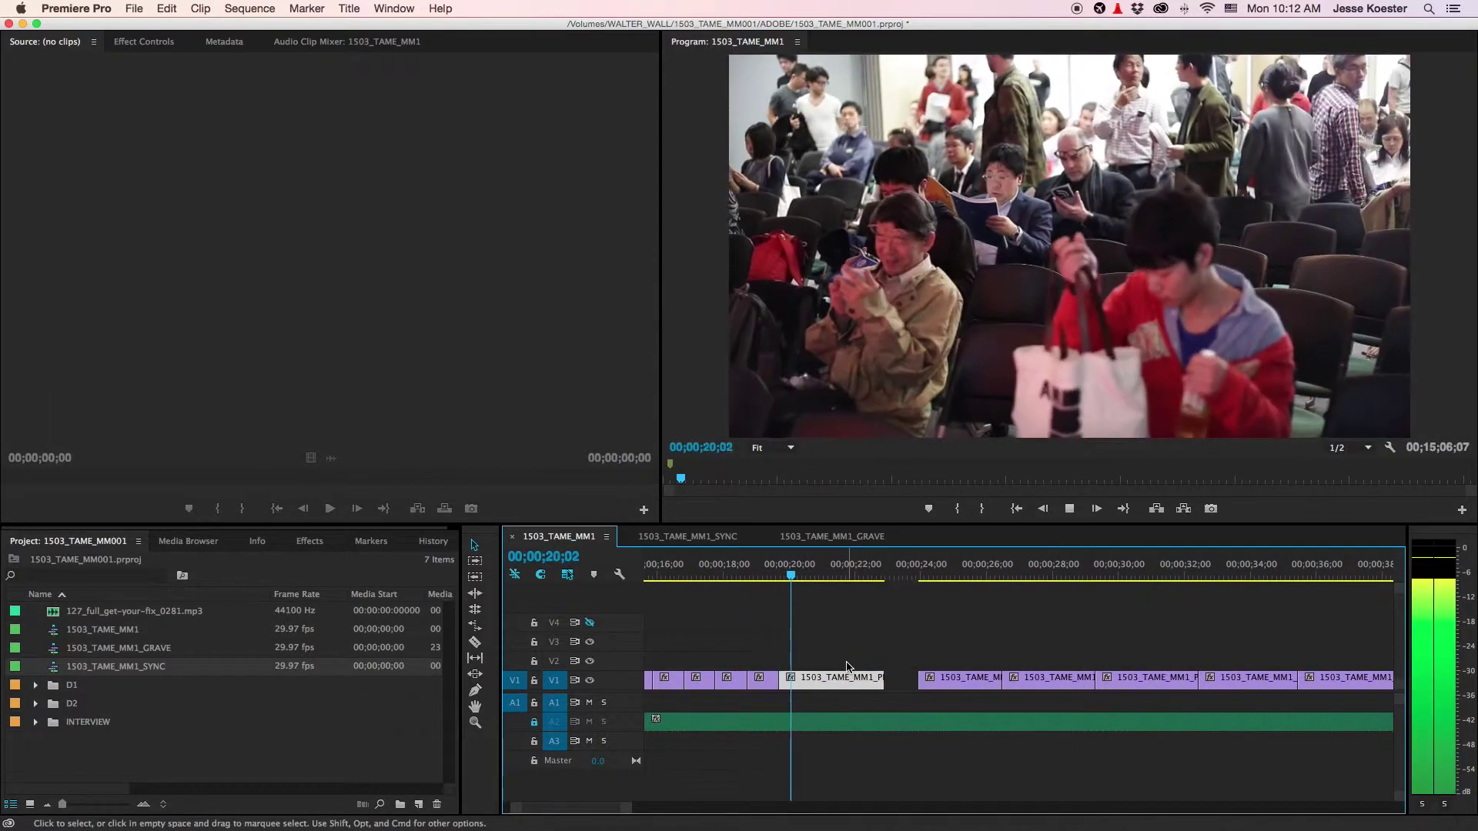
pyautogui.press('space')
# Step: Move clip 1503_TAME_MM1_PP015.MOV to the beat at 00;00;20;20 over the preceding clip's end, and play to the beat at 00;00;21;17
pyautogui.moveTo(958, 674); pyautogui.dragTo(855, 683)
pyautogui.press('space')
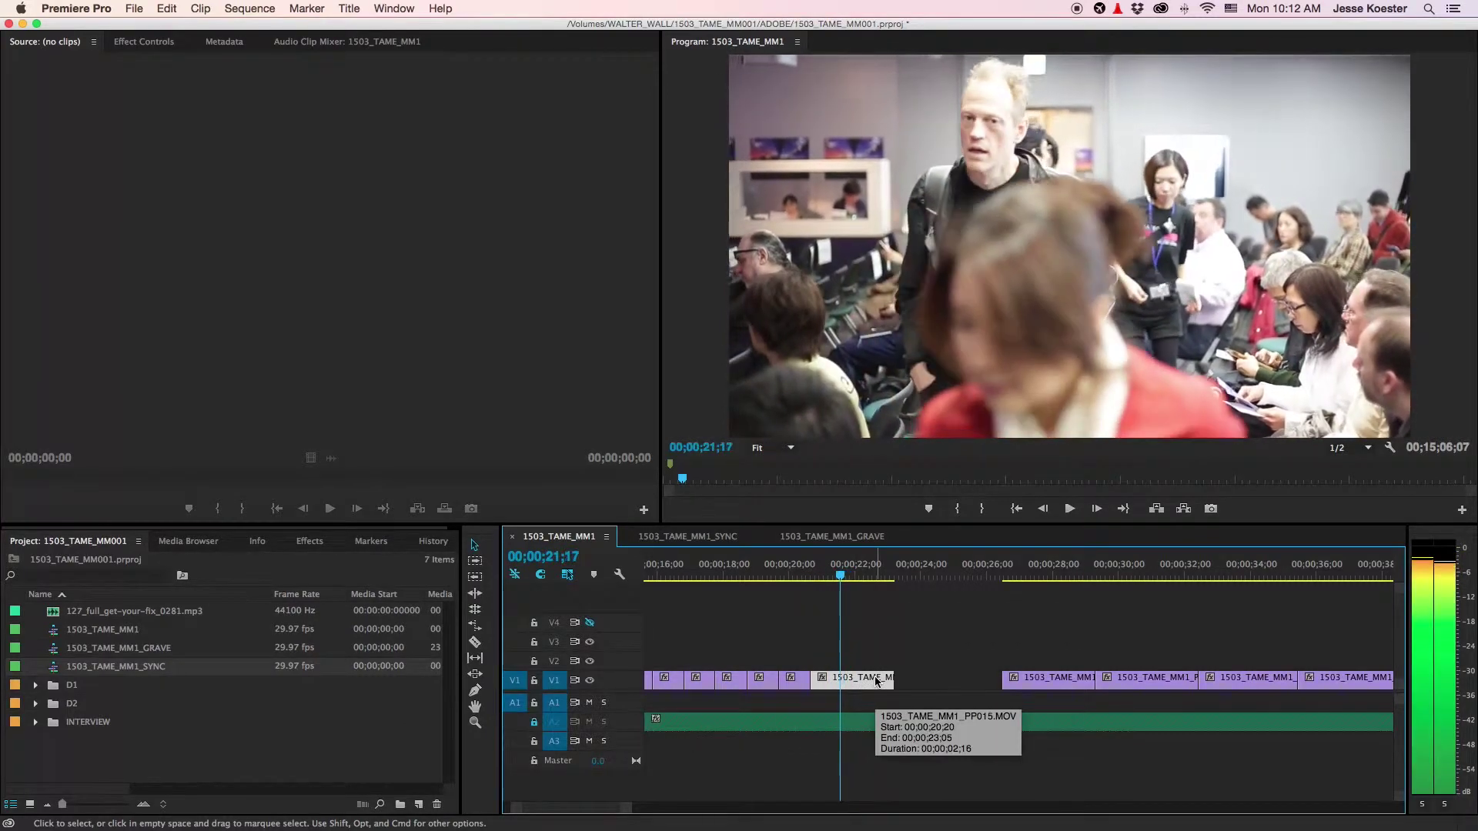
pyautogui.press('space')
# Step: Move the next V1 clip to 00;00;21;17 over the end of PP015 and trim its end to the beat at 00;00;23;16
pyautogui.click(1054, 685)
pyautogui.moveTo(1054, 685); pyautogui.dragTo(893, 684)
pyautogui.press('space')
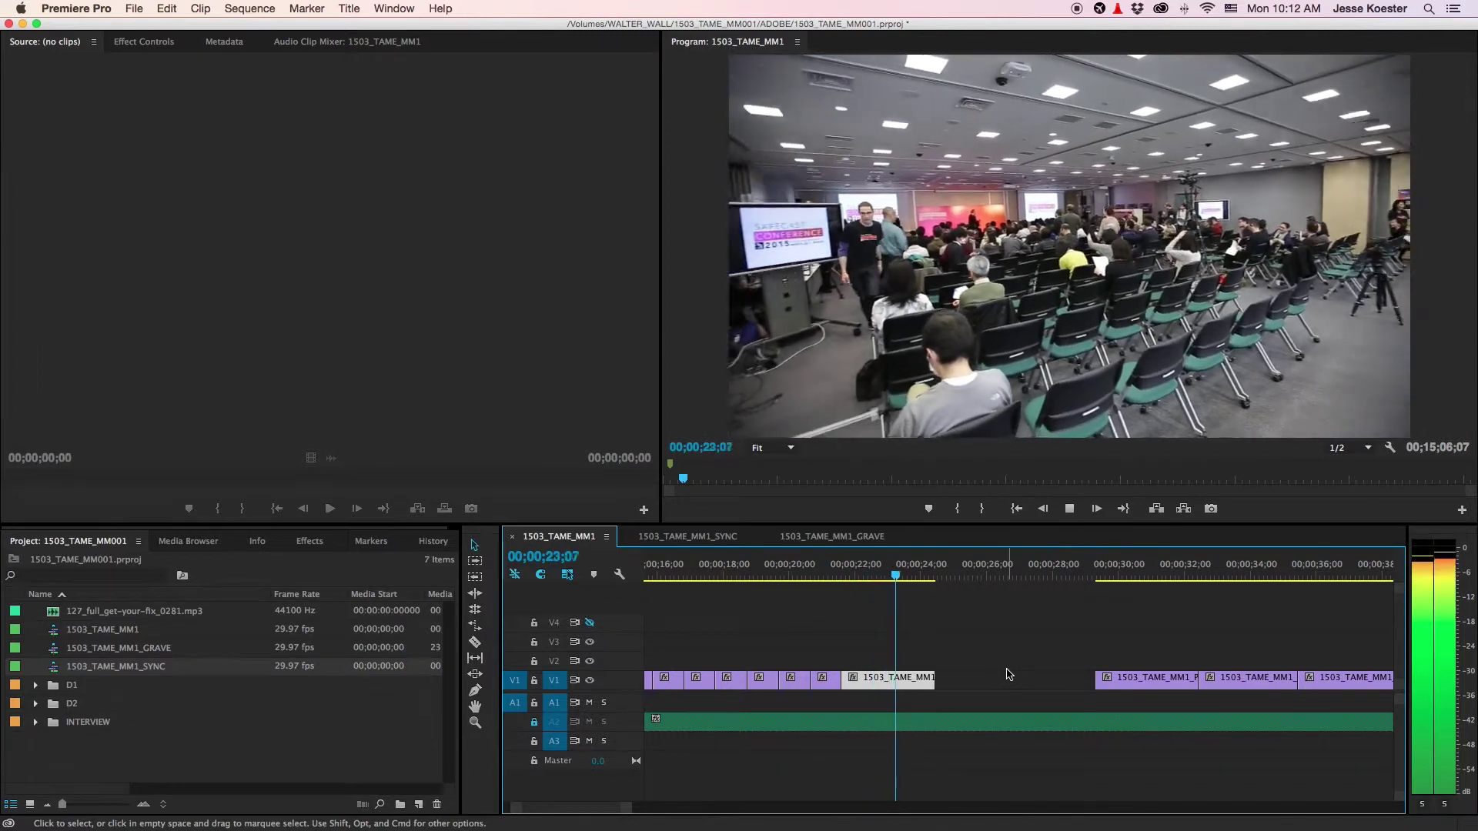
pyautogui.press('space')
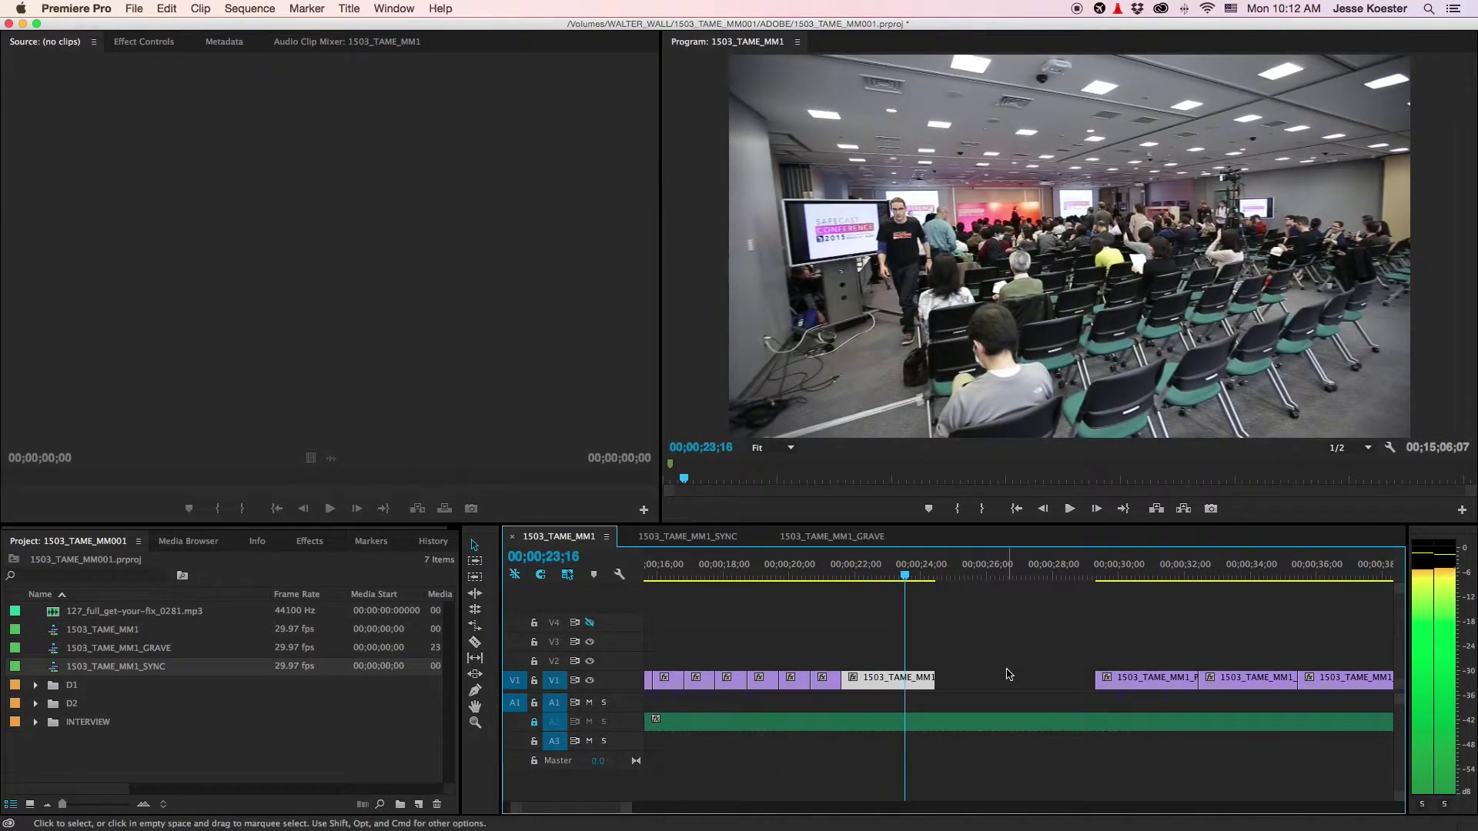
pyautogui.moveTo(936, 679); pyautogui.dragTo(904, 682)
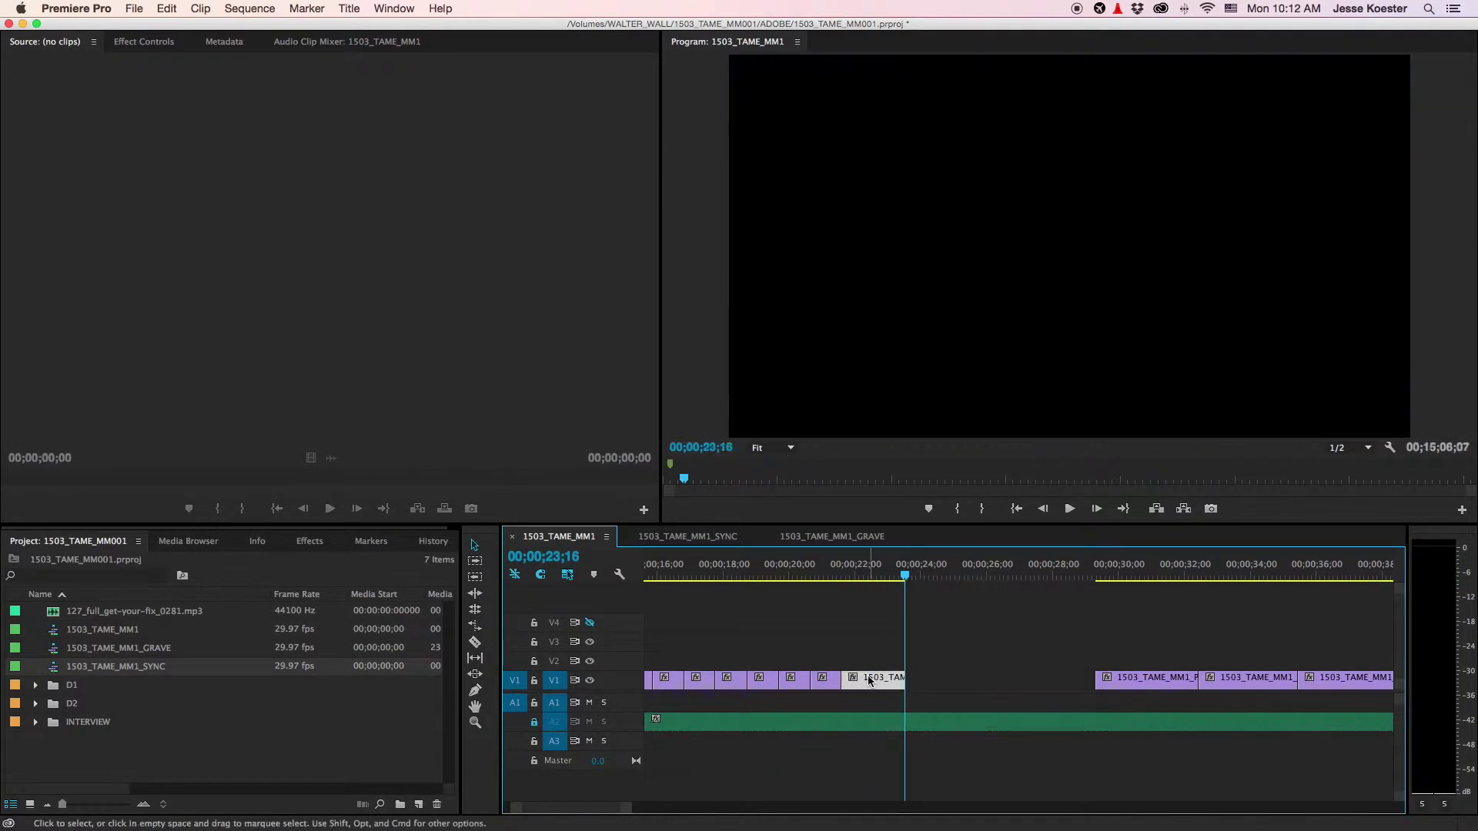
# Step: Play back the arranged clips against the music and look for an earlier beat in the last clip near 00;00;22;21
pyautogui.scroll(5, 893, 678)
pyautogui.moveTo(851, 573); pyautogui.dragTo(875, 579)
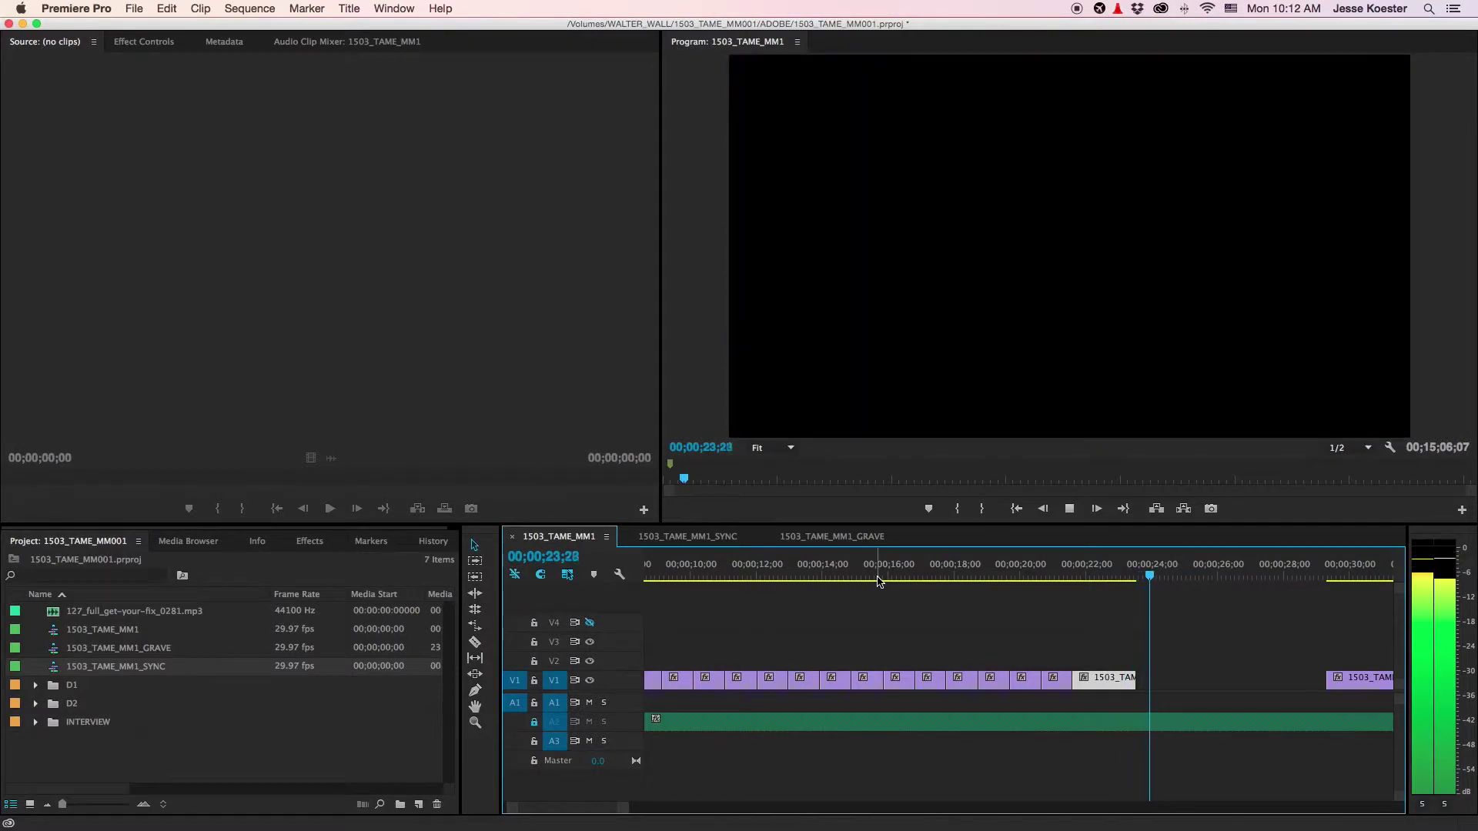
pyautogui.press('space')
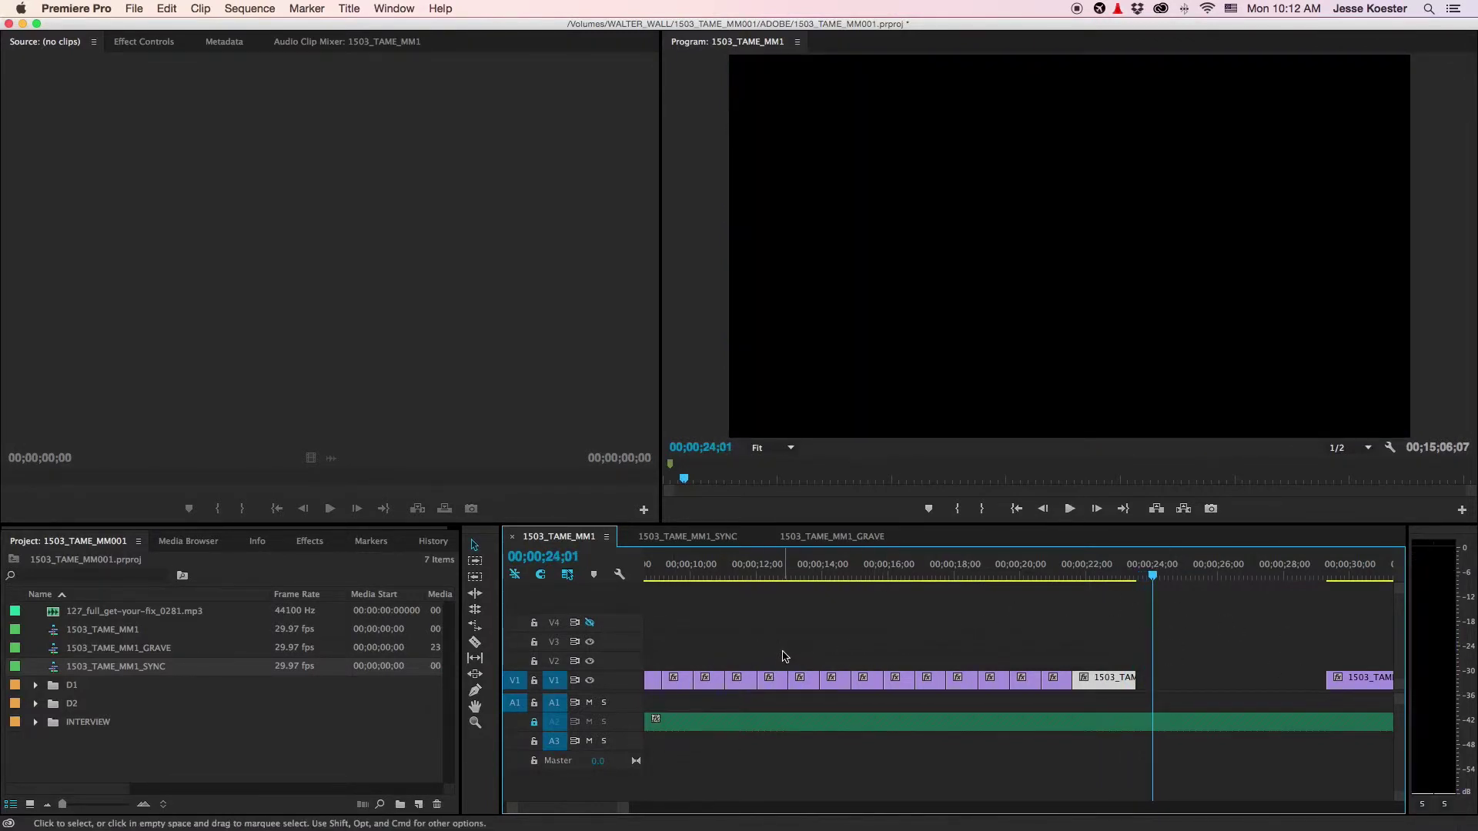
pyautogui.click(1061, 578)
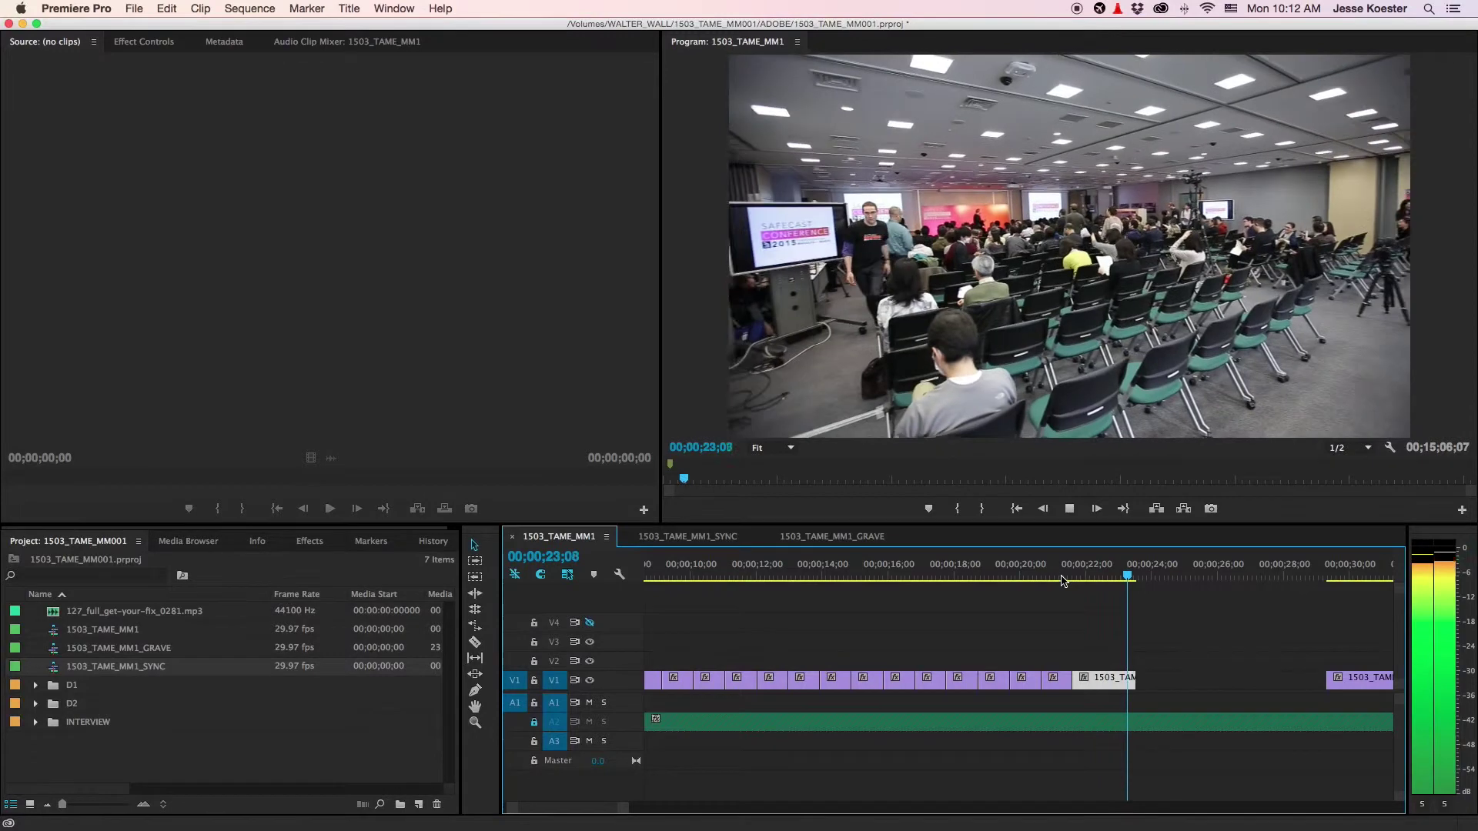
pyautogui.moveTo(1062, 580); pyautogui.dragTo(1079, 580)
pyautogui.press('space')
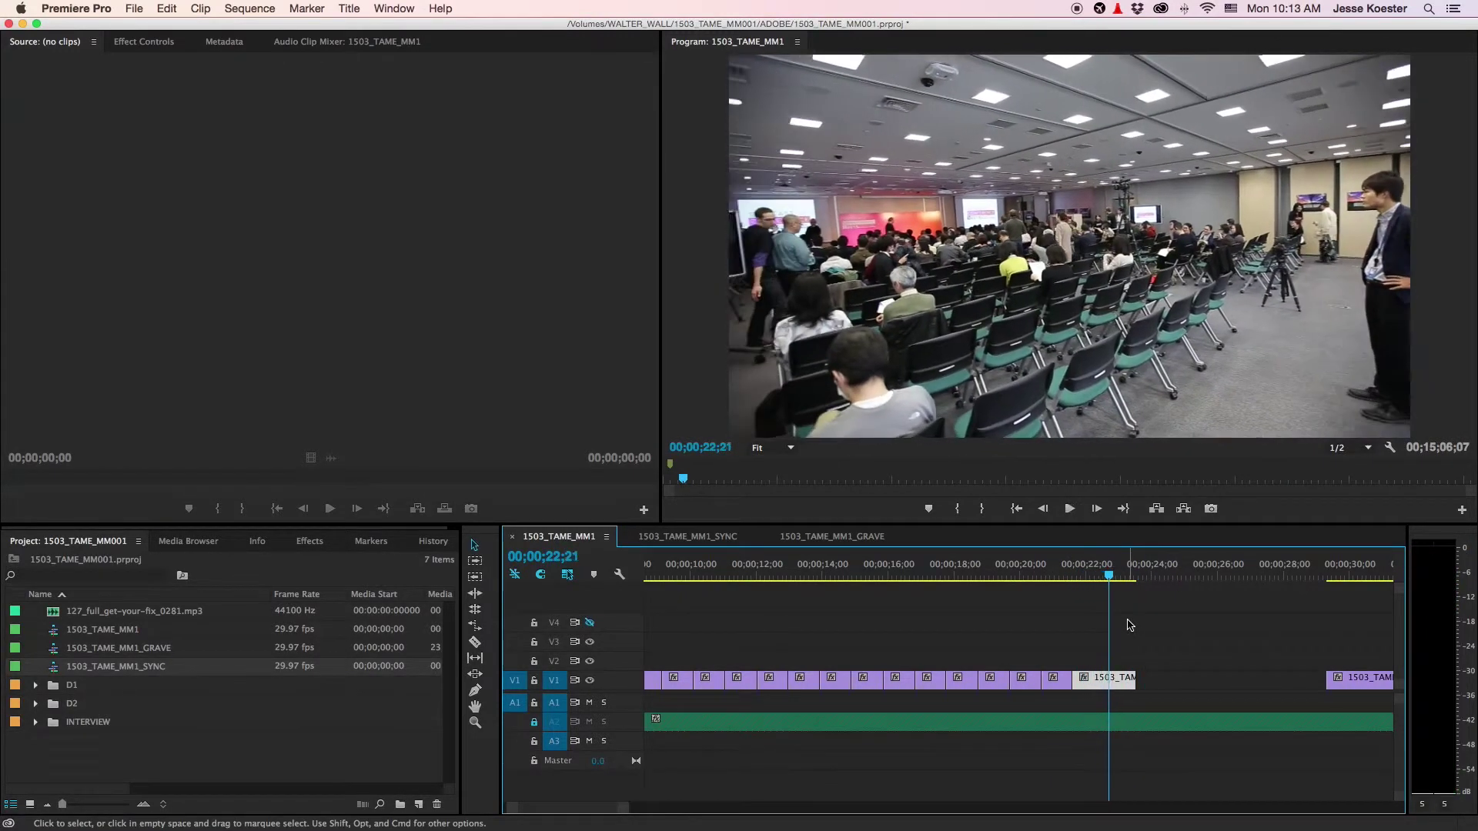
pyautogui.press('space')
# Step: Try shortening the last placed clip to near 00;00;22;21 with the next clip butted against it, play the cut, and undo both edits
pyautogui.moveTo(1133, 679); pyautogui.dragTo(1106, 680)
pyautogui.moveTo(1367, 680); pyautogui.dragTo(1146, 680)
pyautogui.click(1065, 582)
pyautogui.press('space')
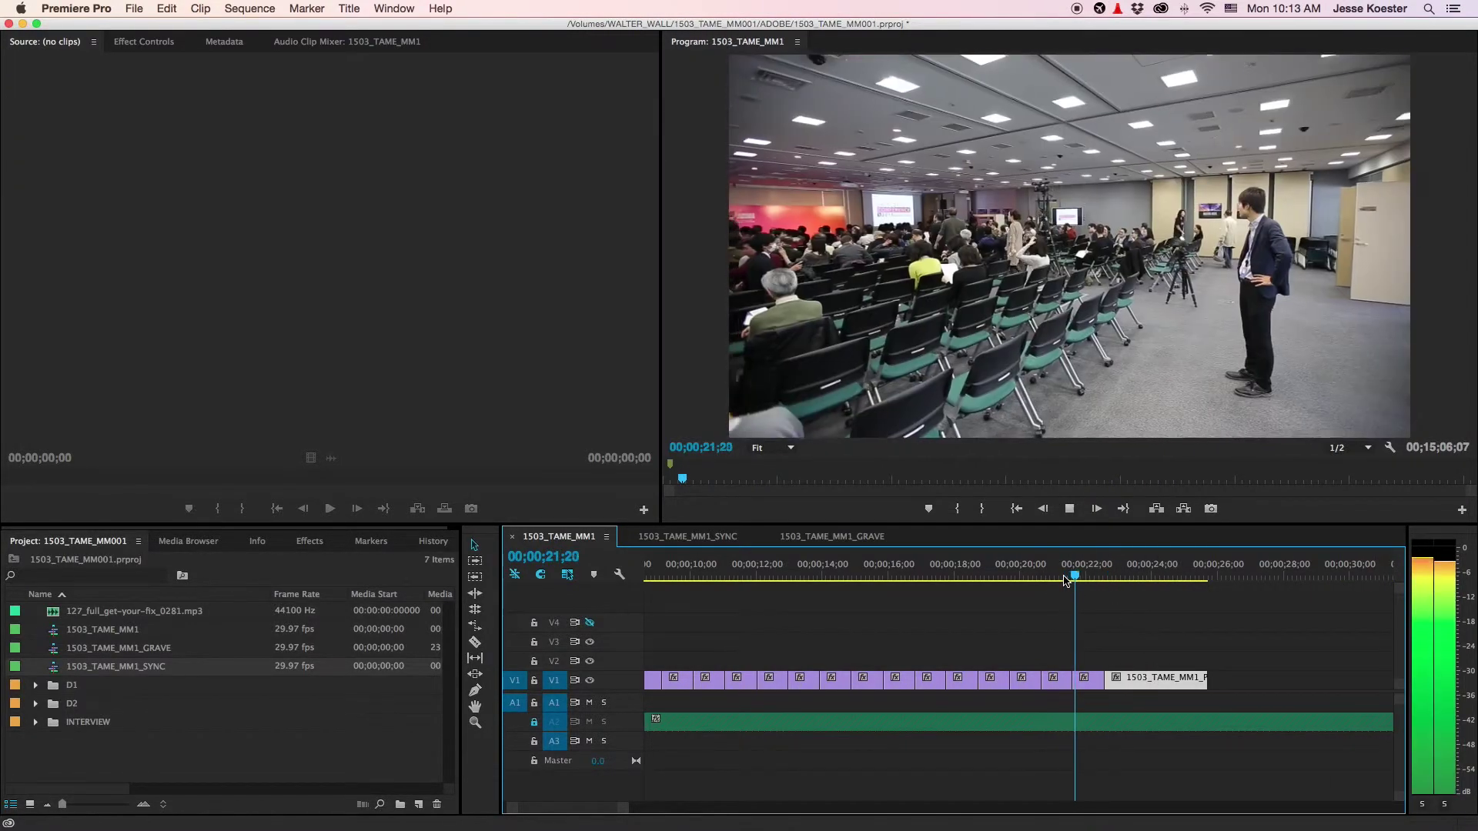
pyautogui.press('space')
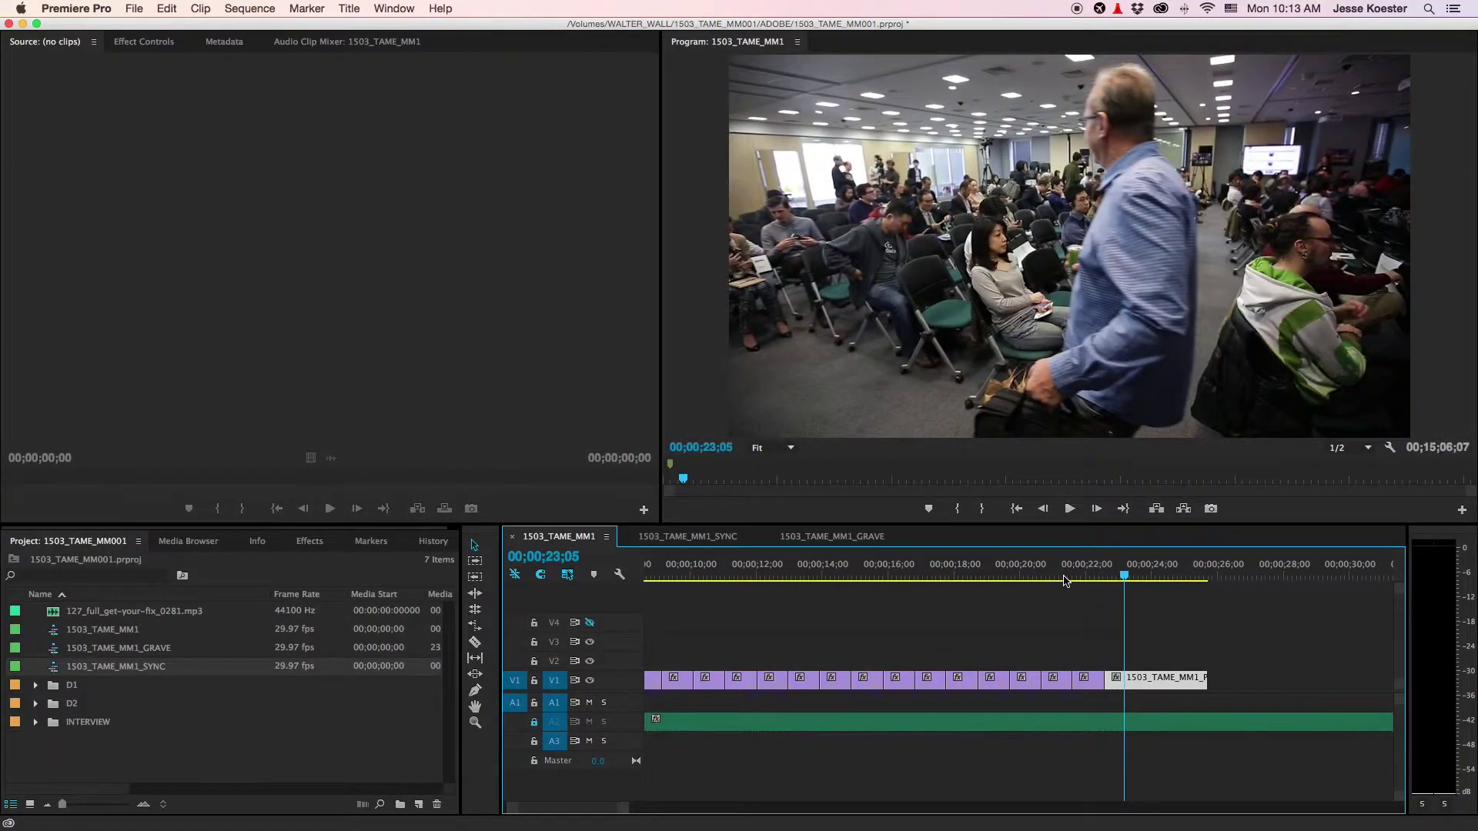
pyautogui.press('super+z')
pyautogui.press('super+z')
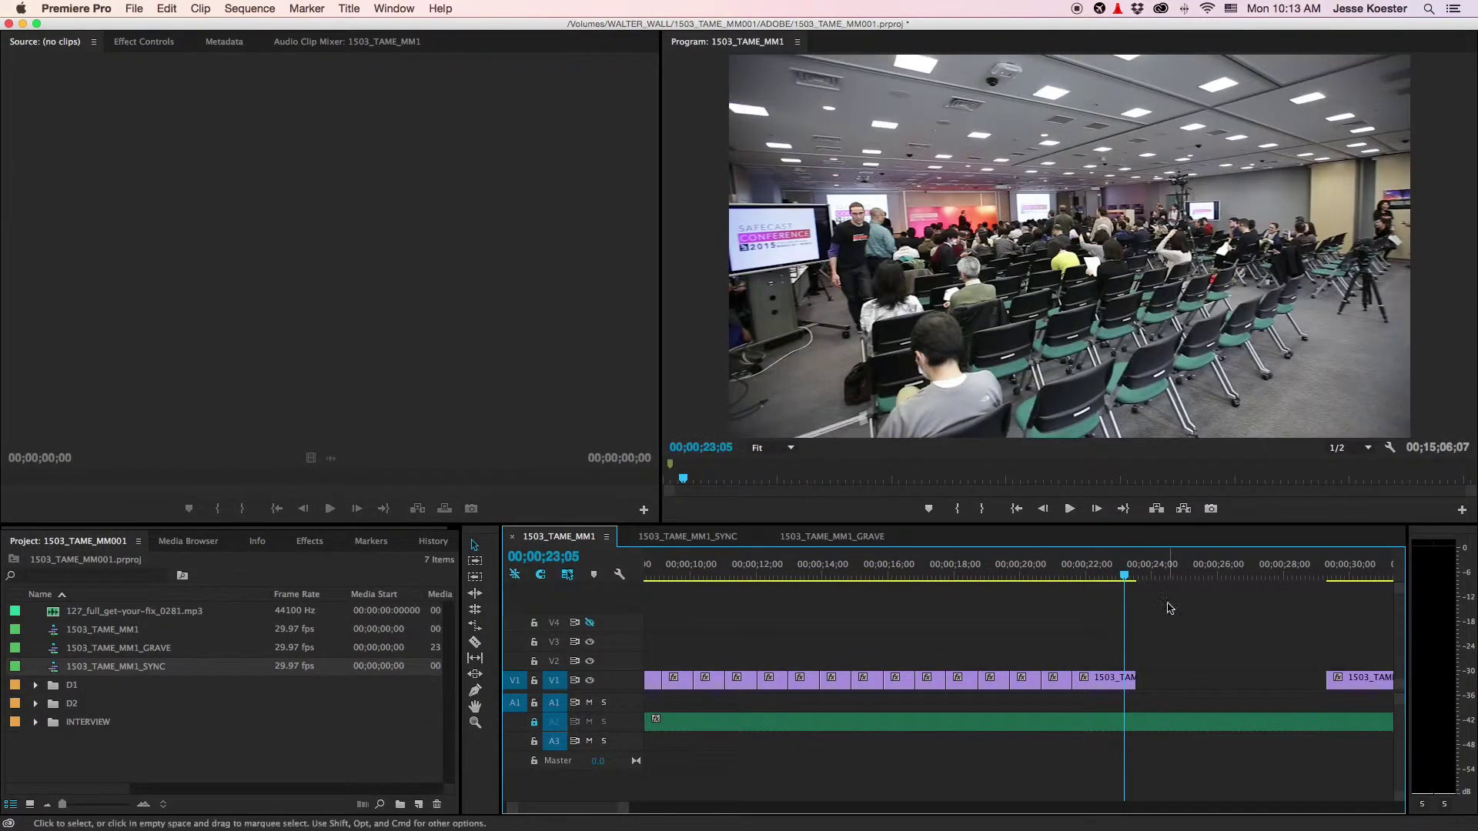
# Step: Replay the last placed clip and move the next V1 clip across the gap to start at its end at 00;00;23;16
pyautogui.press('space')
pyautogui.press('space')
pyautogui.scroll(-5, 1209, 607)
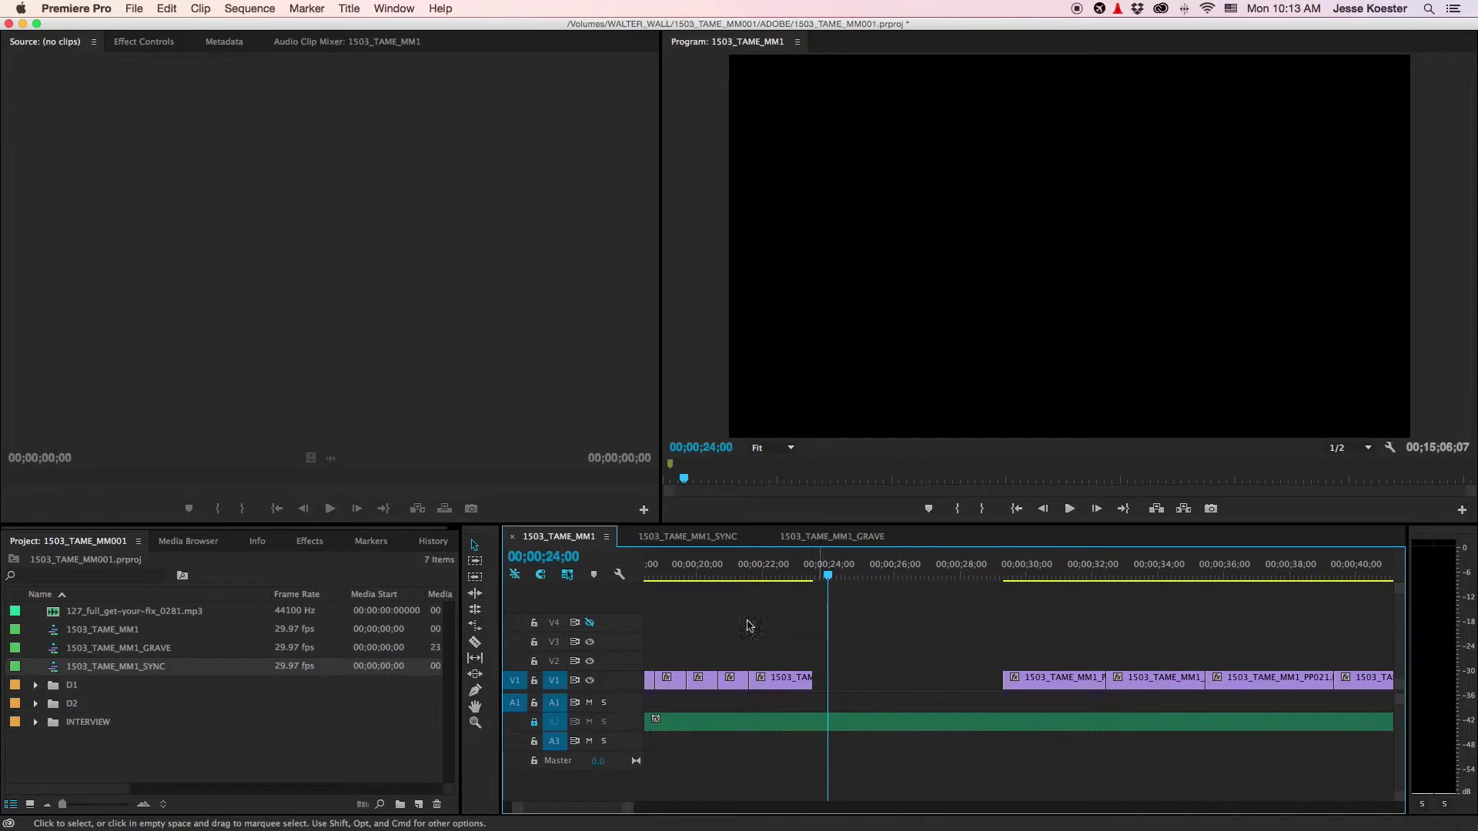
pyautogui.click(726, 578)
pyautogui.press('space')
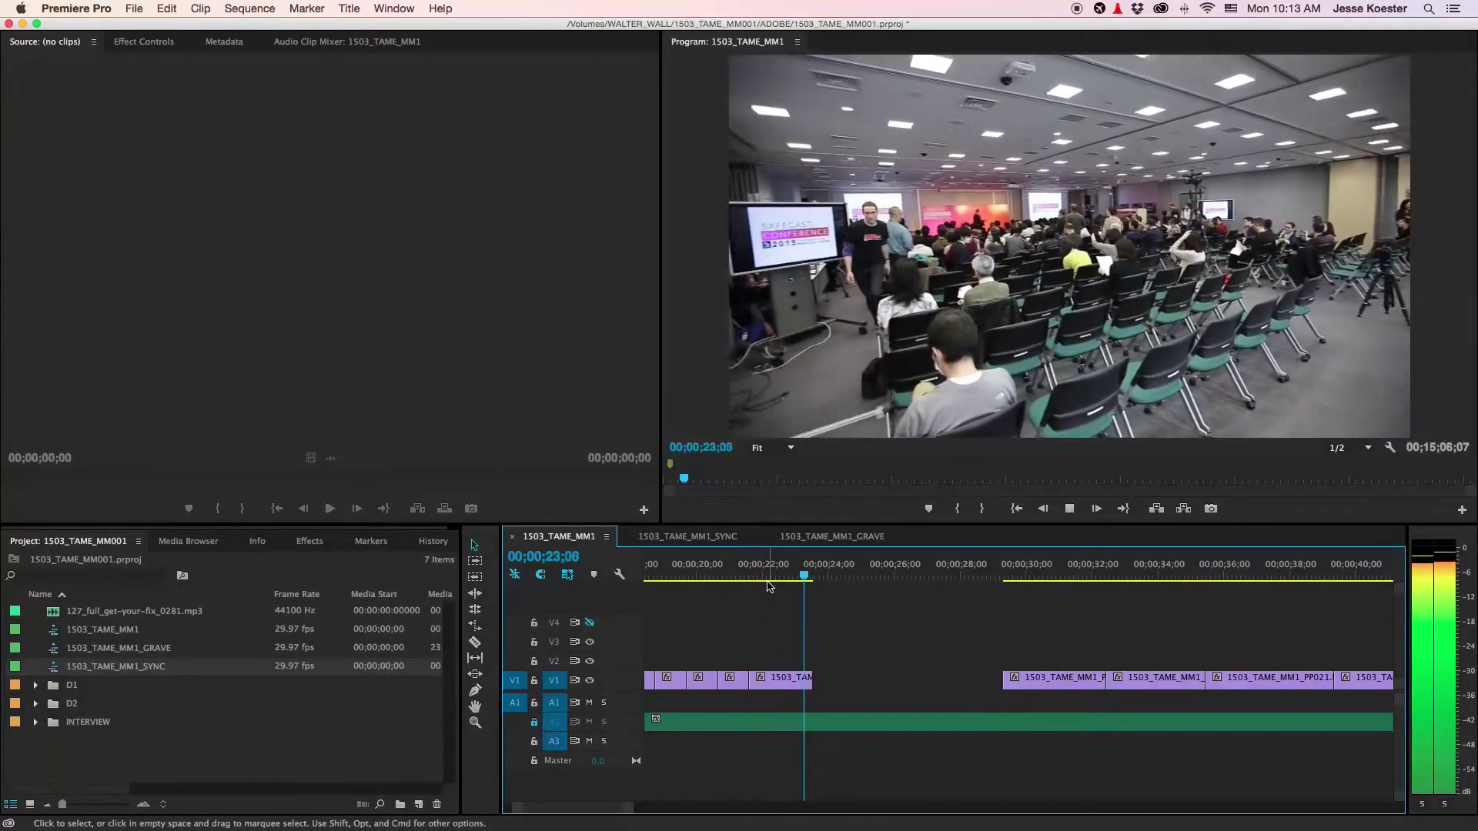
pyautogui.press('space')
pyautogui.moveTo(1063, 681); pyautogui.dragTo(882, 683)
# Step: Play from 00;00;21;20 across the new cut, stop at the beat at 00;00;24;15, and trim the newly placed clip's end there
pyautogui.click(790, 579)
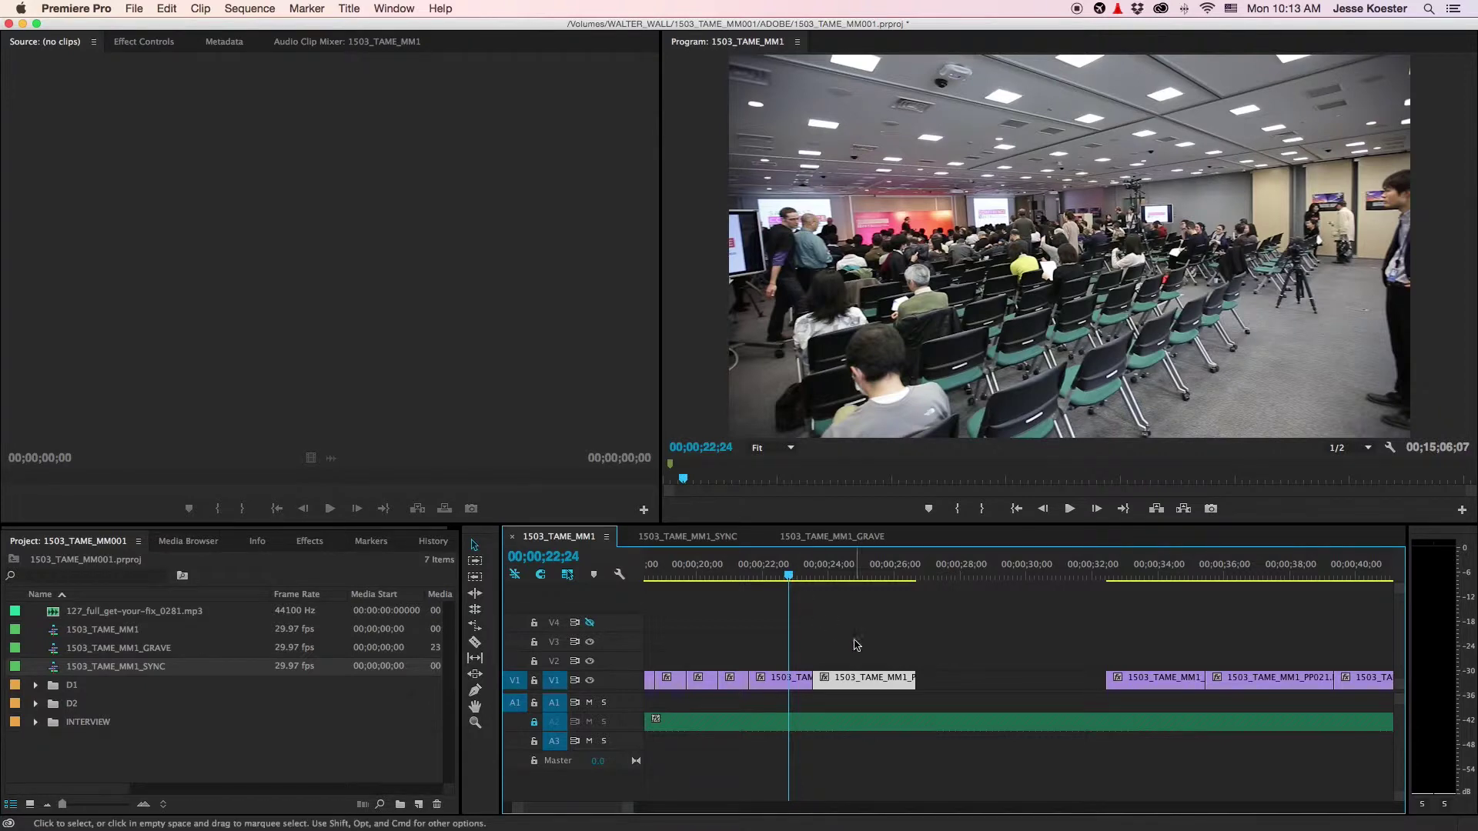
pyautogui.scroll(-2, 853, 639)
pyautogui.hscroll(-3, 742, 640)
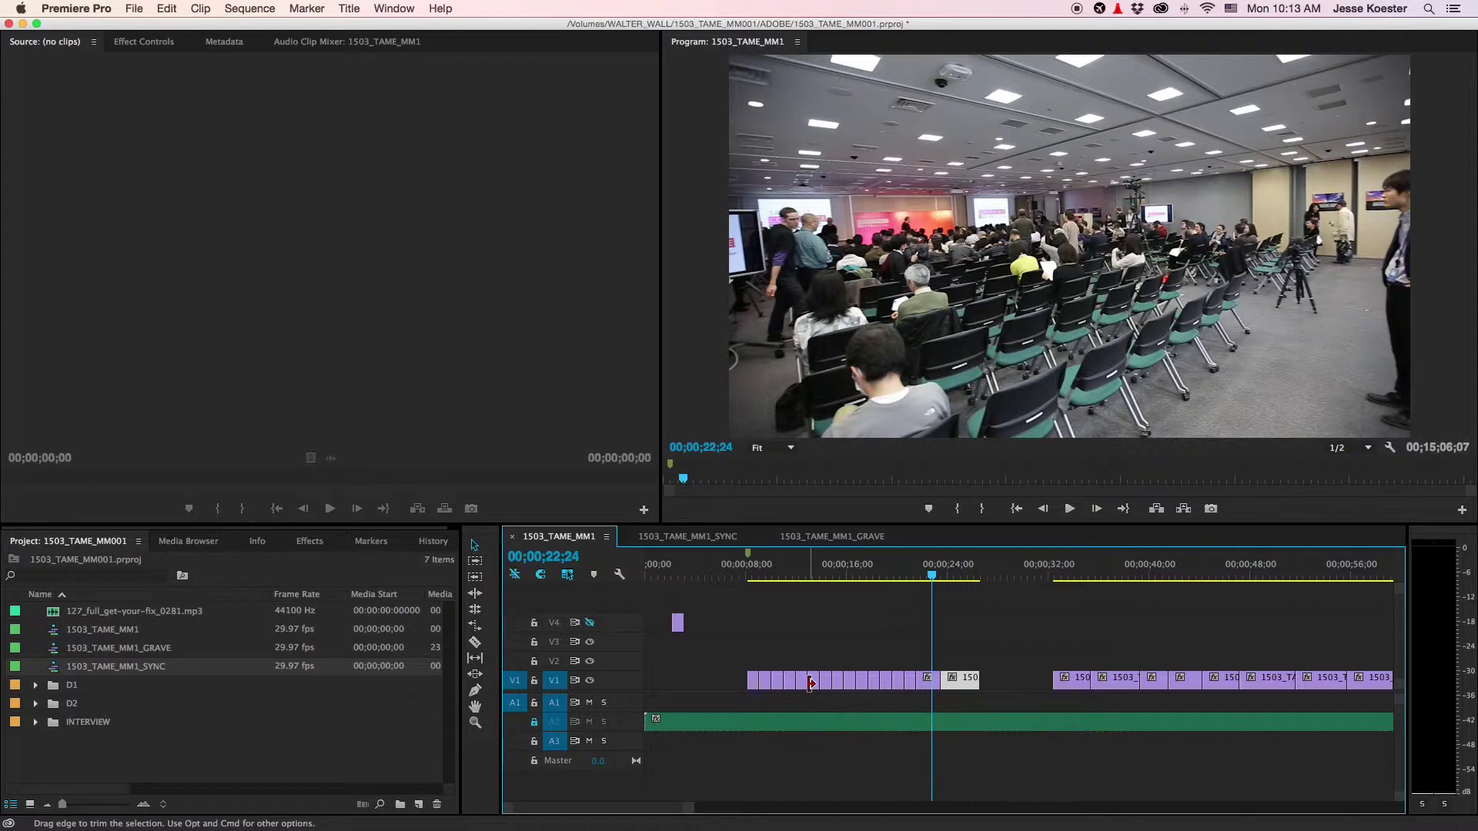
pyautogui.click(917, 579)
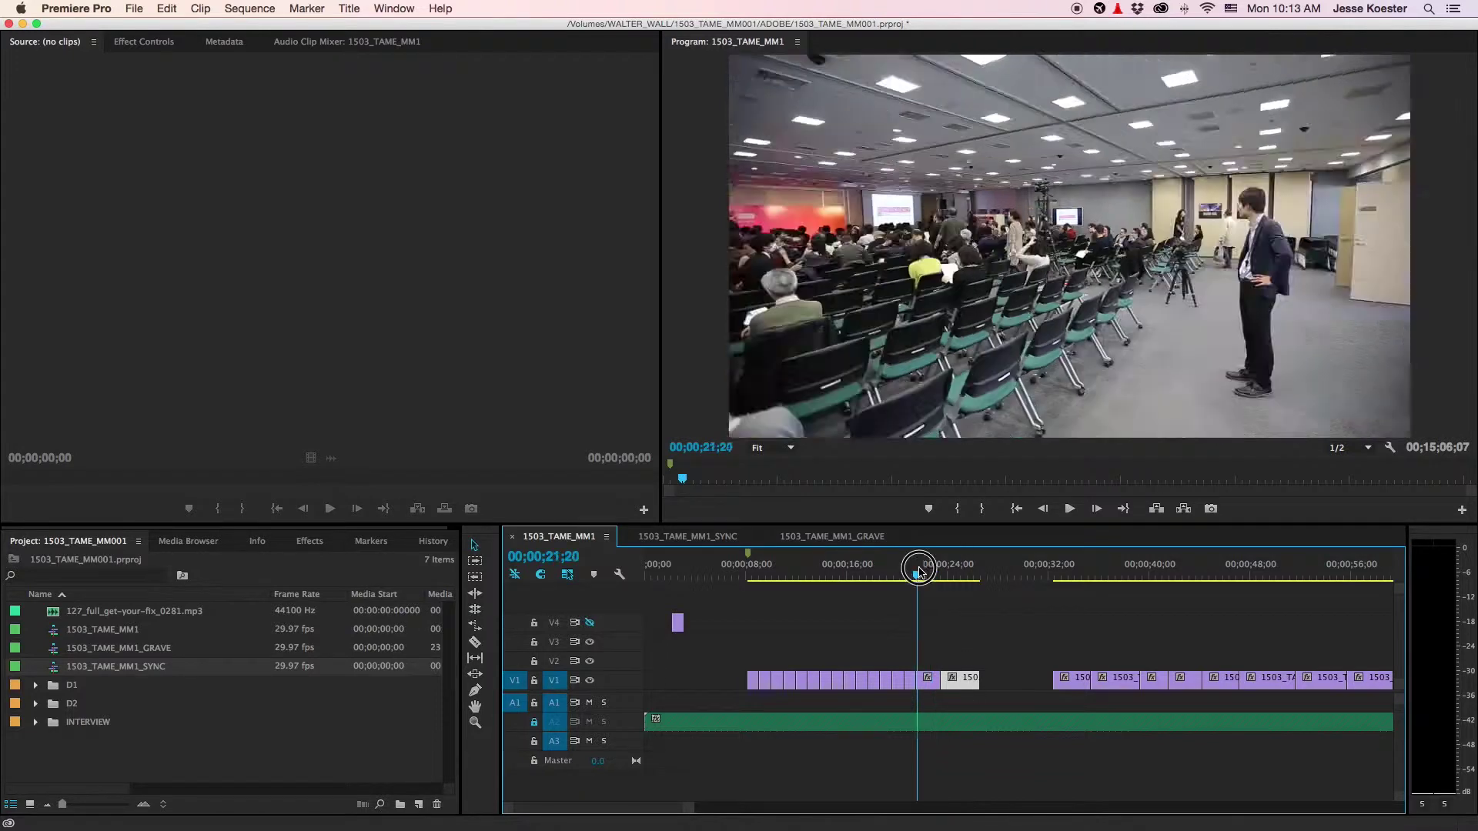
pyautogui.press('space')
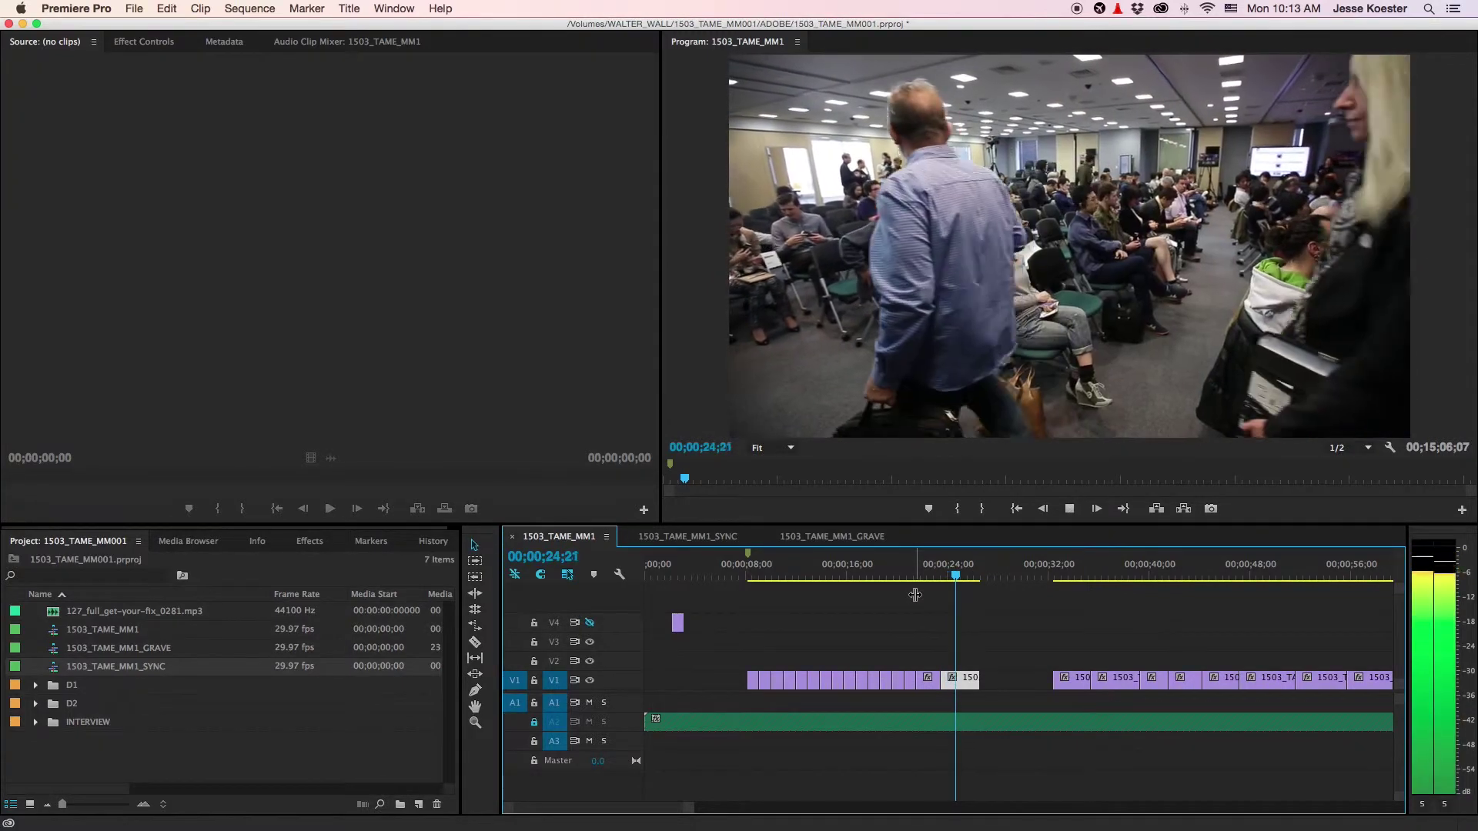
pyautogui.press('space')
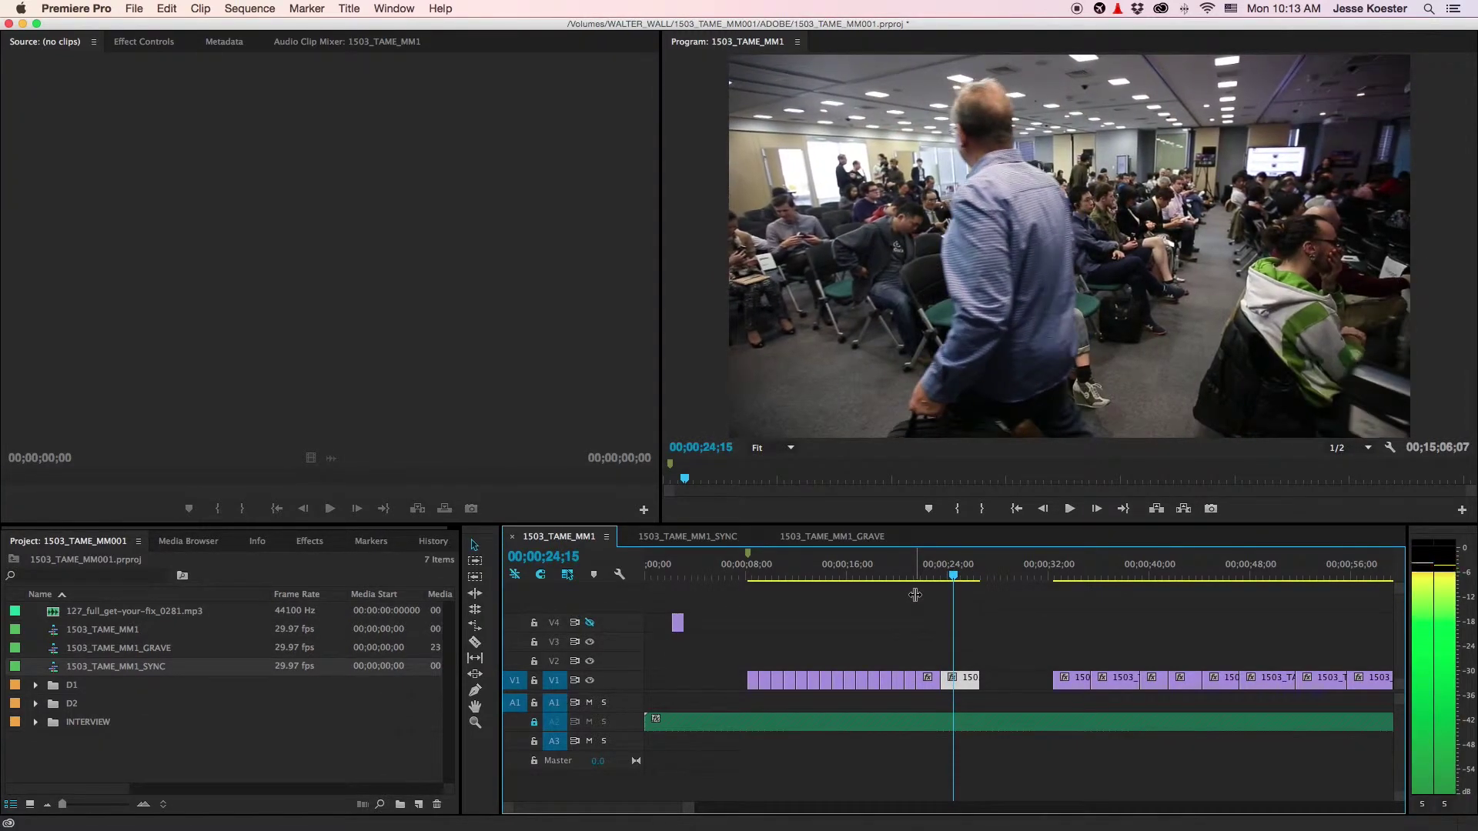
pyautogui.press('=')
pyautogui.moveTo(1006, 686); pyautogui.dragTo(933, 683)
pyautogui.press('-')
pyautogui.click(946, 684)
# Step: Look over the remaining B-roll clips on all video tracks along the full length of the sequence
pyautogui.press('-')
pyautogui.press('-')
pyautogui.press('-')
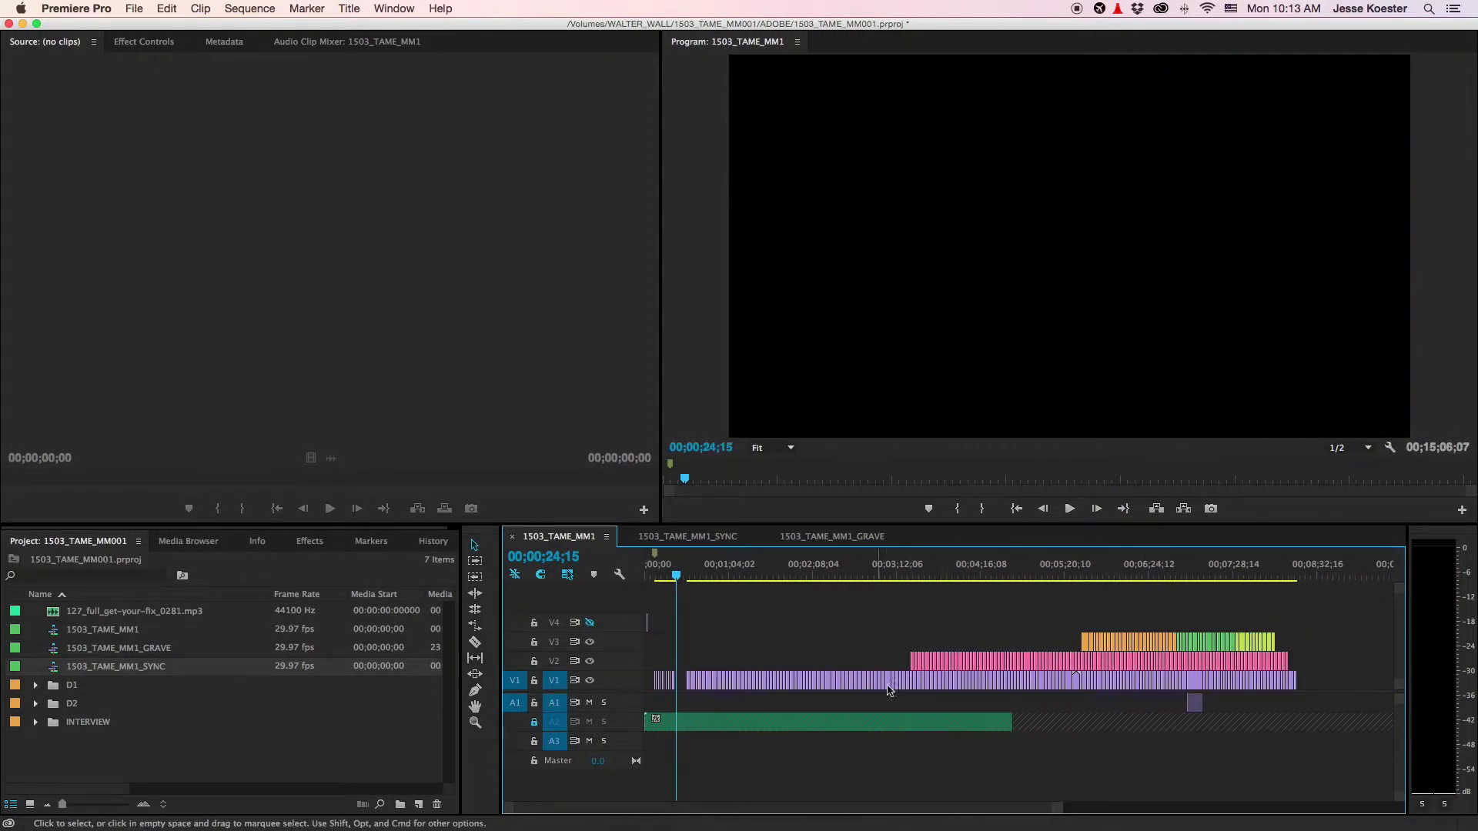
pyautogui.press('-')
pyautogui.press('-')
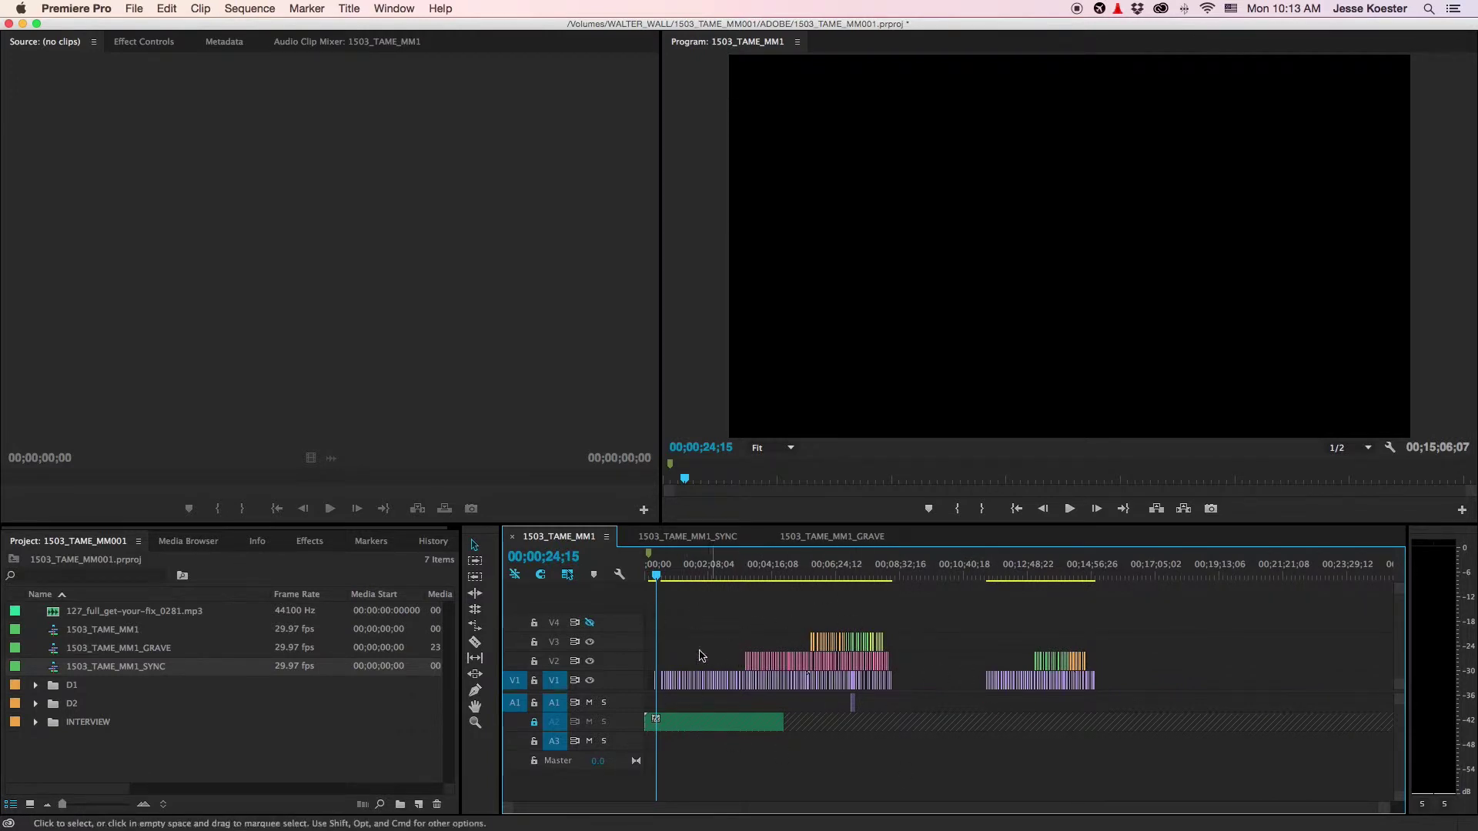
pyautogui.press('=')
pyautogui.press('=')
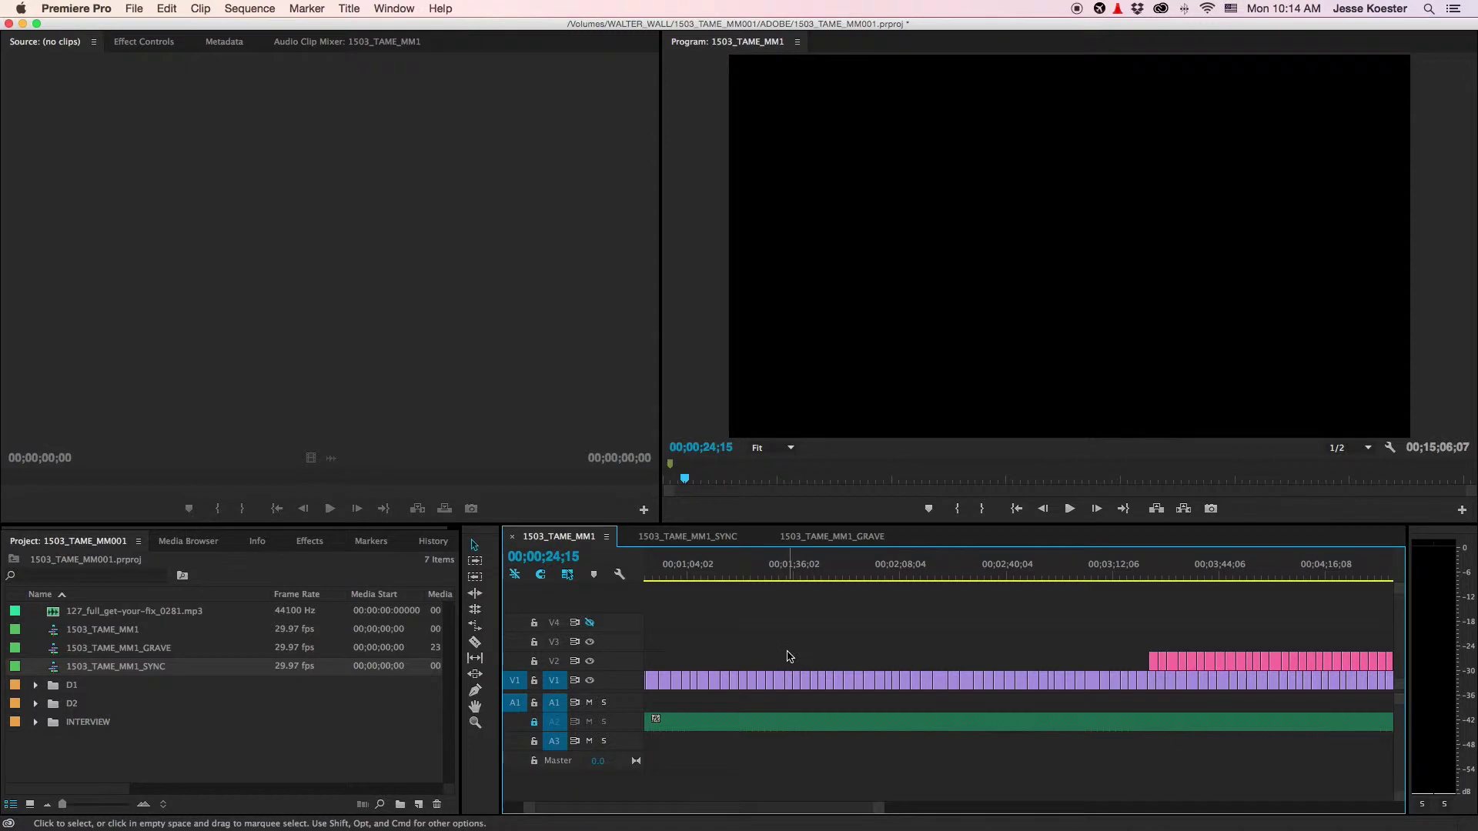
pyautogui.press('-')
pyautogui.press('-')
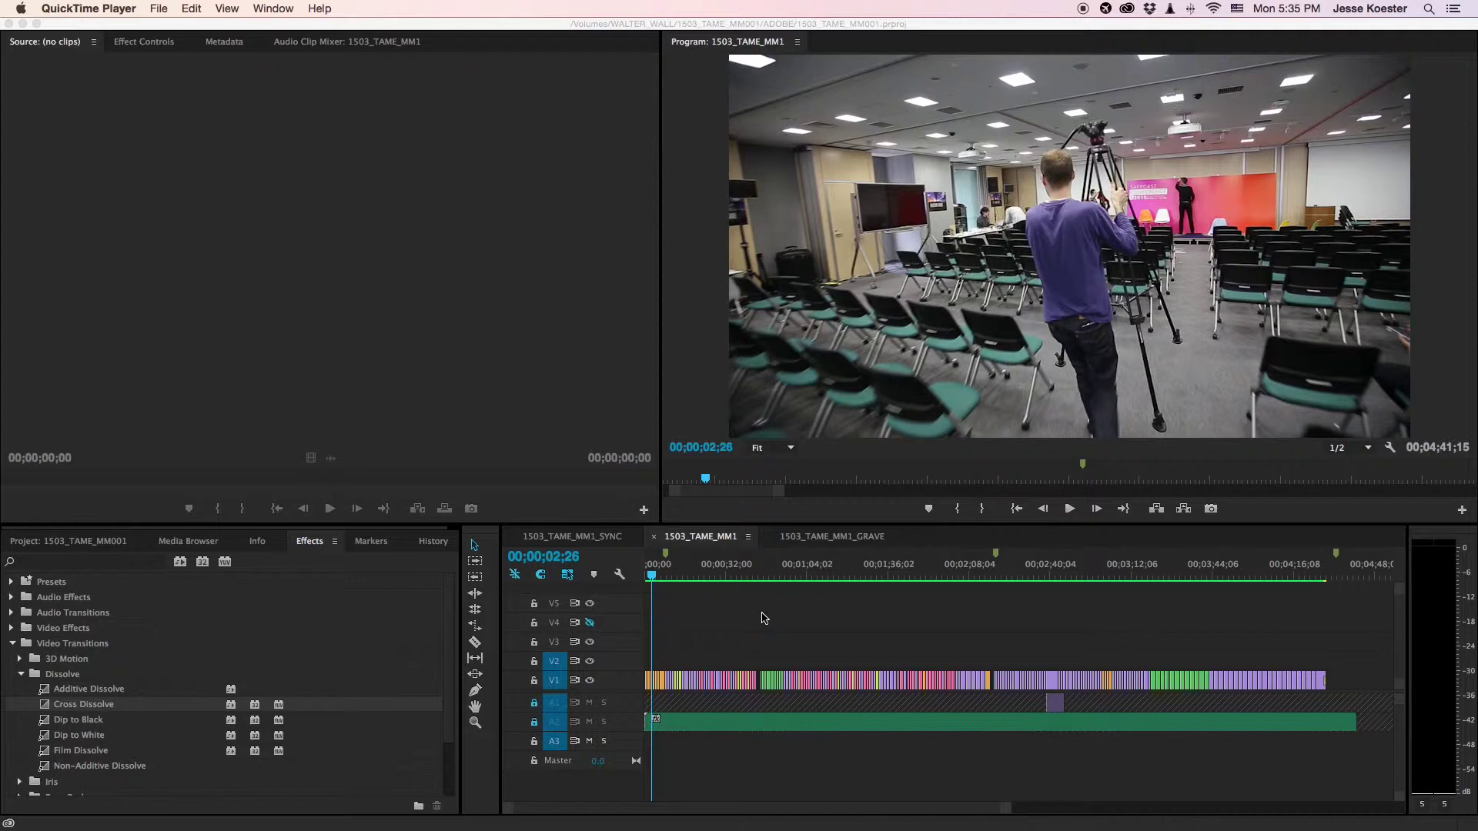
# Step: Examine the colour-labelled clips in the opening section of the completed edit, scrubbing the playhead to 00;00;04;10
pyautogui.scroll(10, 675, 623)
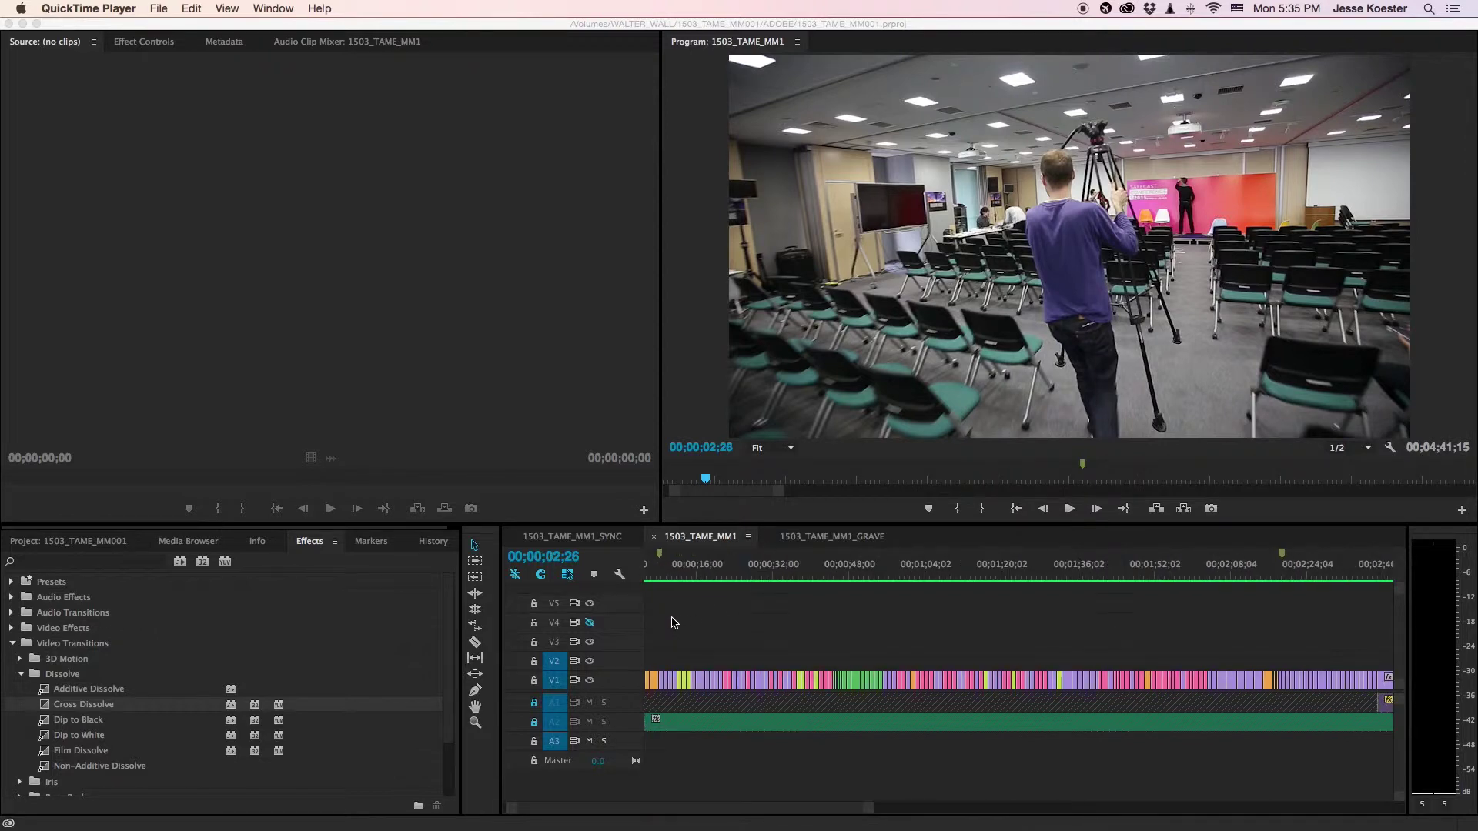
pyautogui.scroll(-6, 675, 623)
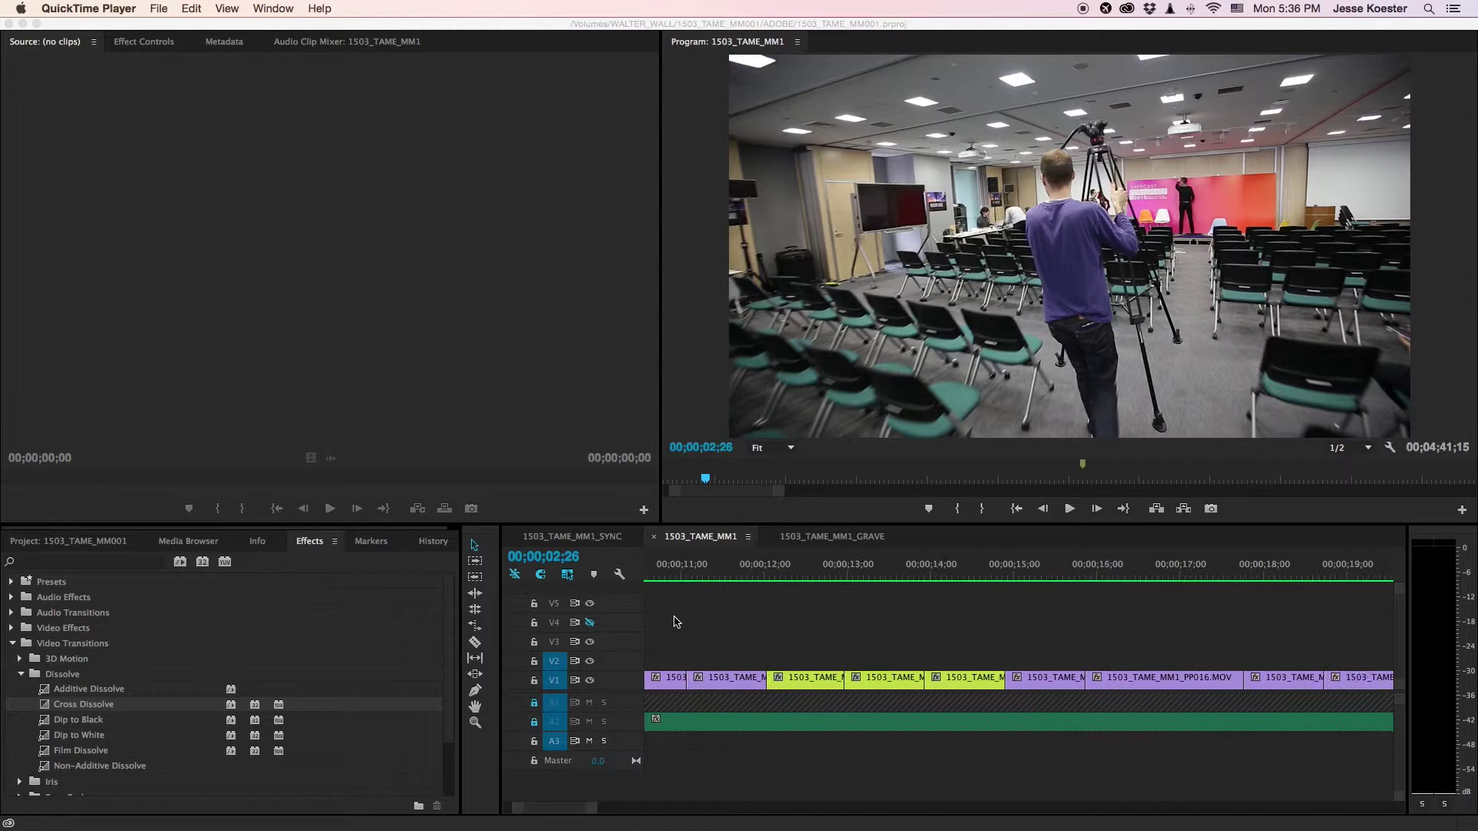
pyautogui.scroll(-2, 675, 623)
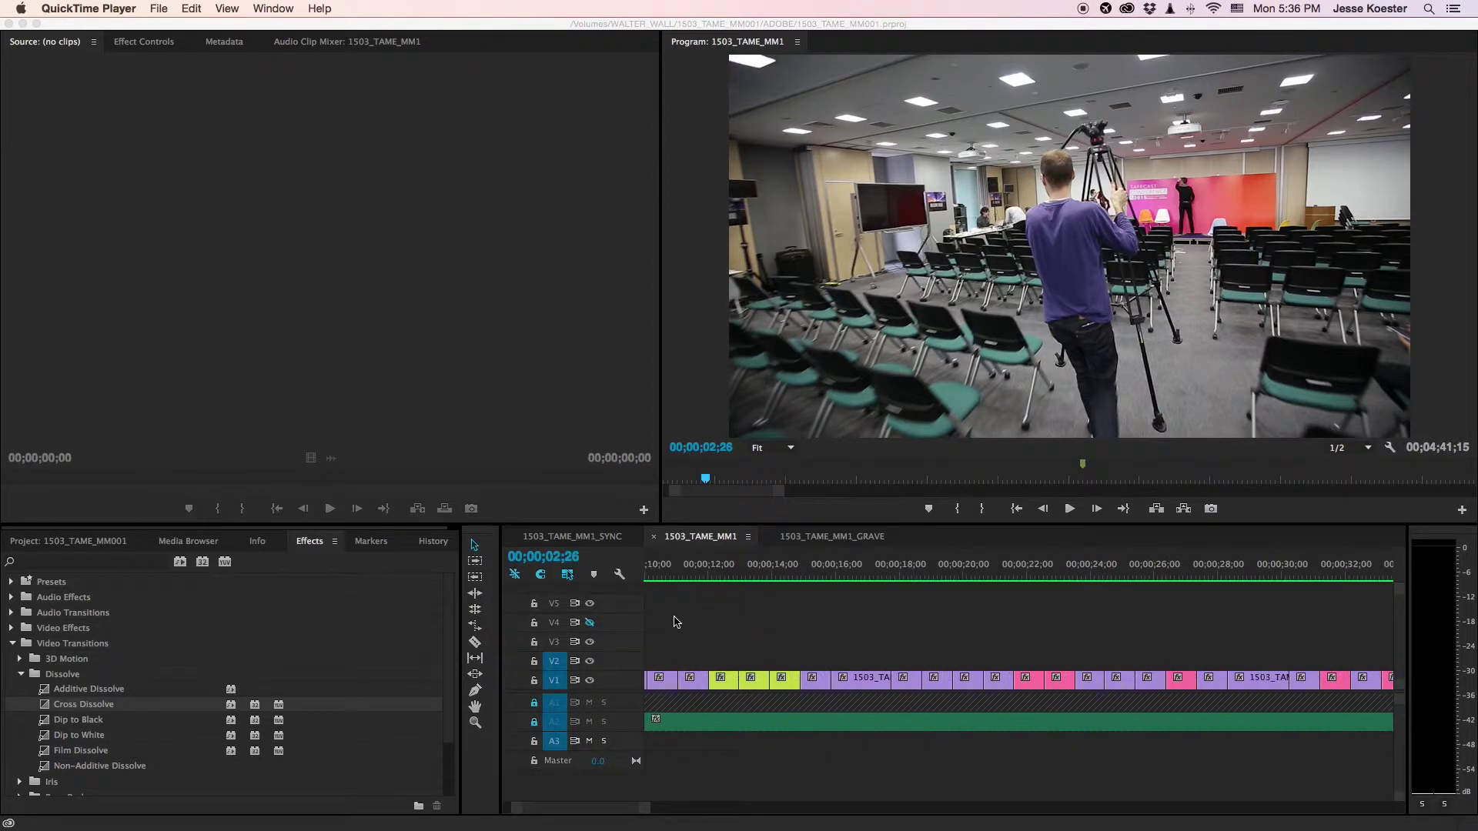
pyautogui.hscroll(-5, 675, 623)
pyautogui.scroll(-3, 814, 648)
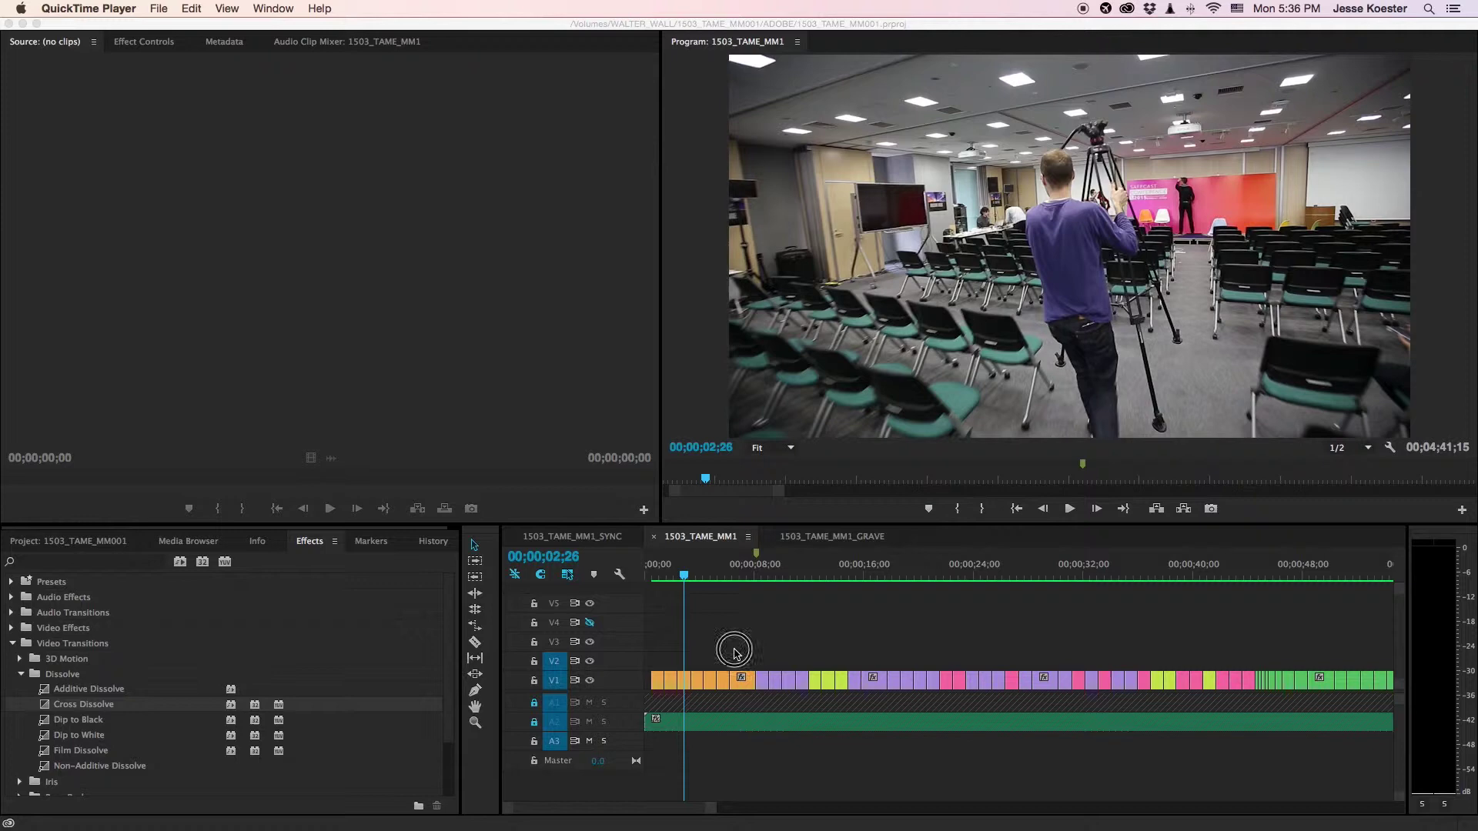
pyautogui.click(651, 704)
pyautogui.moveTo(762, 653); pyautogui.dragTo(706, 638)
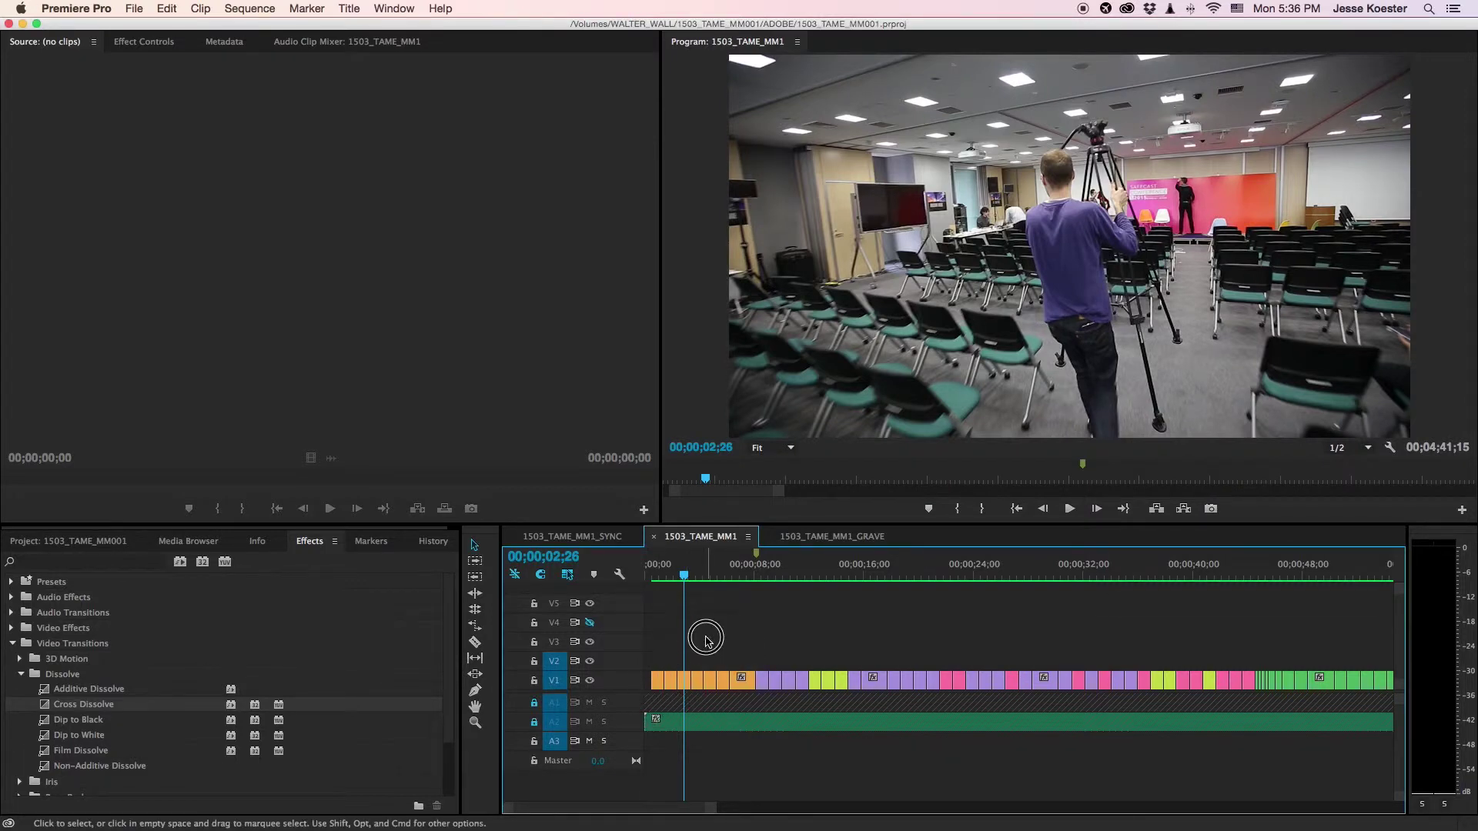
pyautogui.moveTo(678, 569)
pyautogui.mouseDown()
pyautogui.moveTo(733, 573)
pyautogui.moveTo(676, 573)
pyautogui.moveTo(703, 574)
pyautogui.mouseUp()
pyautogui.hscroll(3, 783, 594)
pyautogui.click(709, 680)
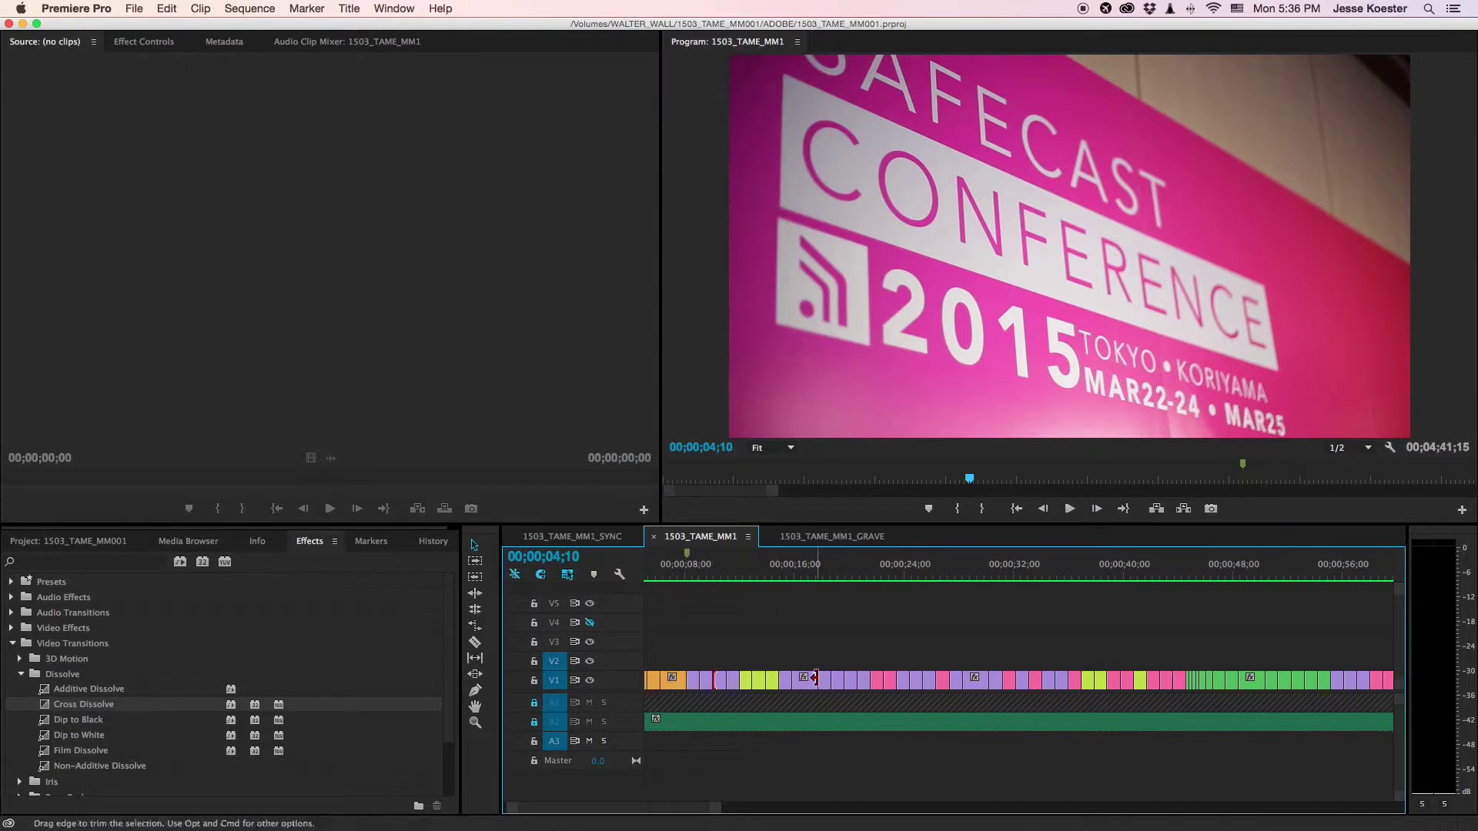
# Step: Review the clip order through the rest of the completed edit and scrub the reception shots from 00;02;31;24 to 00;02;32;26
pyautogui.hscroll(2, 941, 670)
pyautogui.hscroll(4, 962, 680)
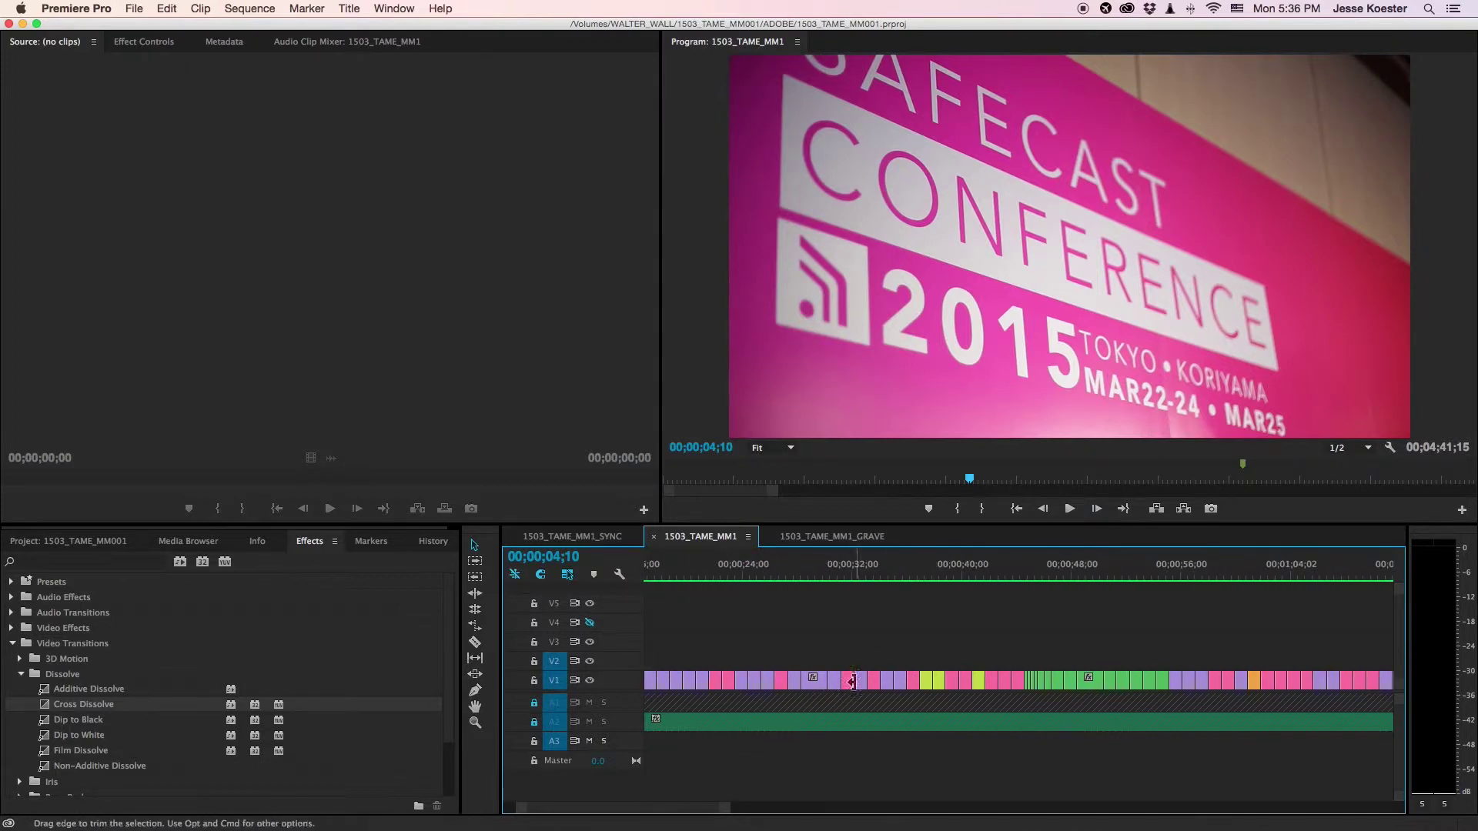
pyautogui.hscroll(6, 1028, 675)
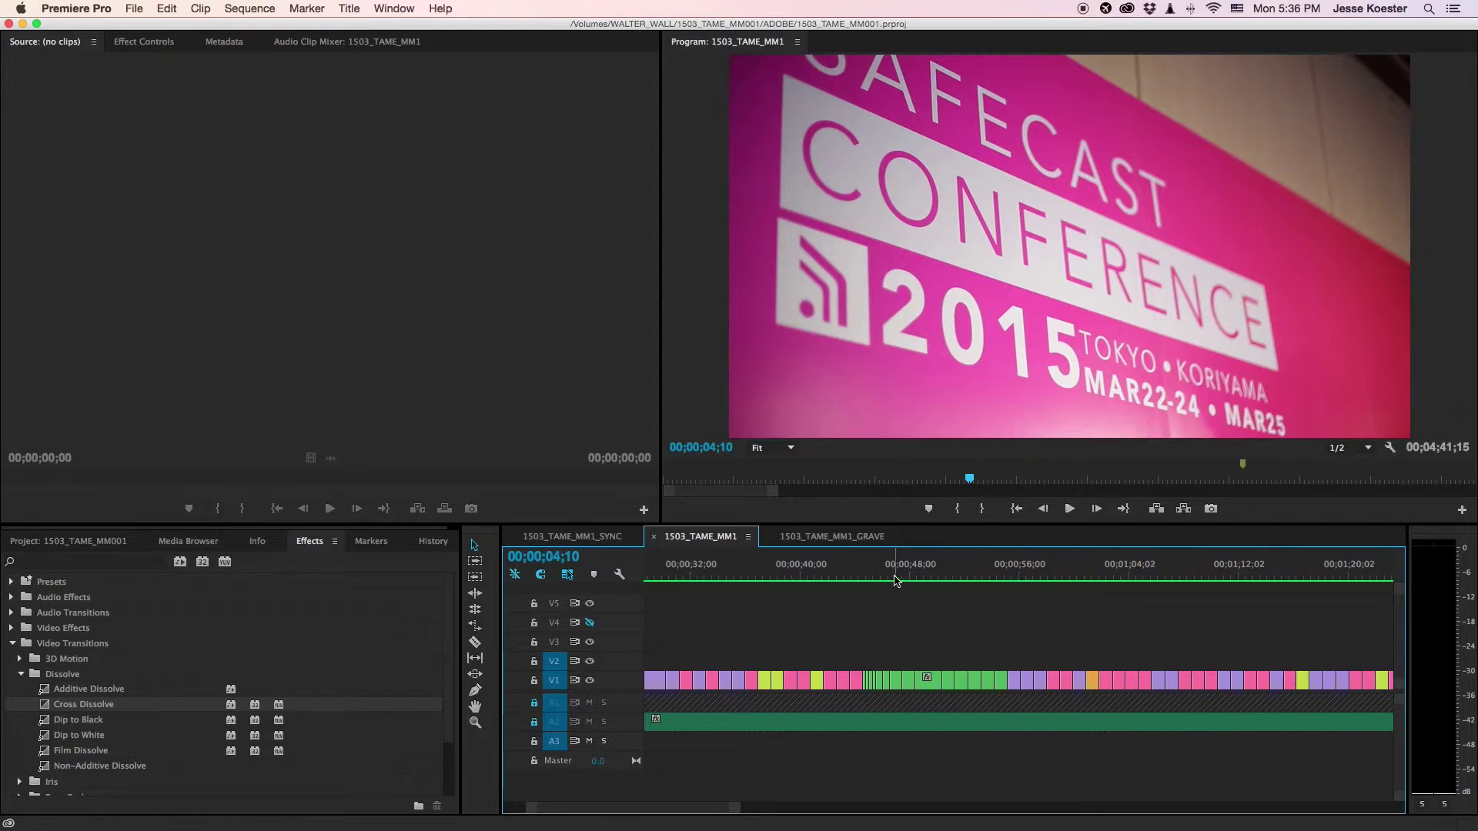
pyautogui.hscroll(8, 1059, 707)
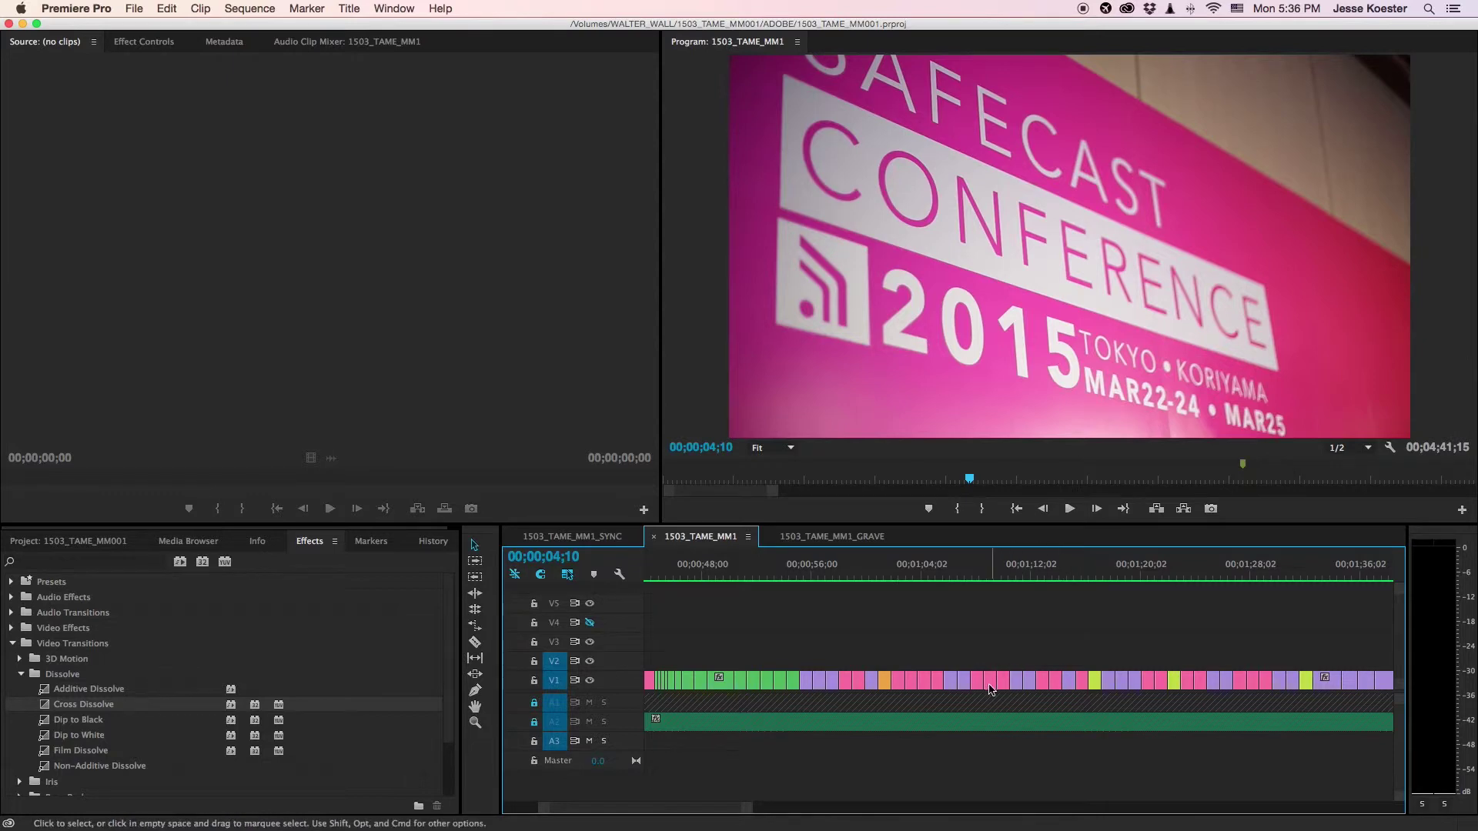
pyautogui.hscroll(15, 1017, 687)
pyautogui.hscroll(20, 1040, 688)
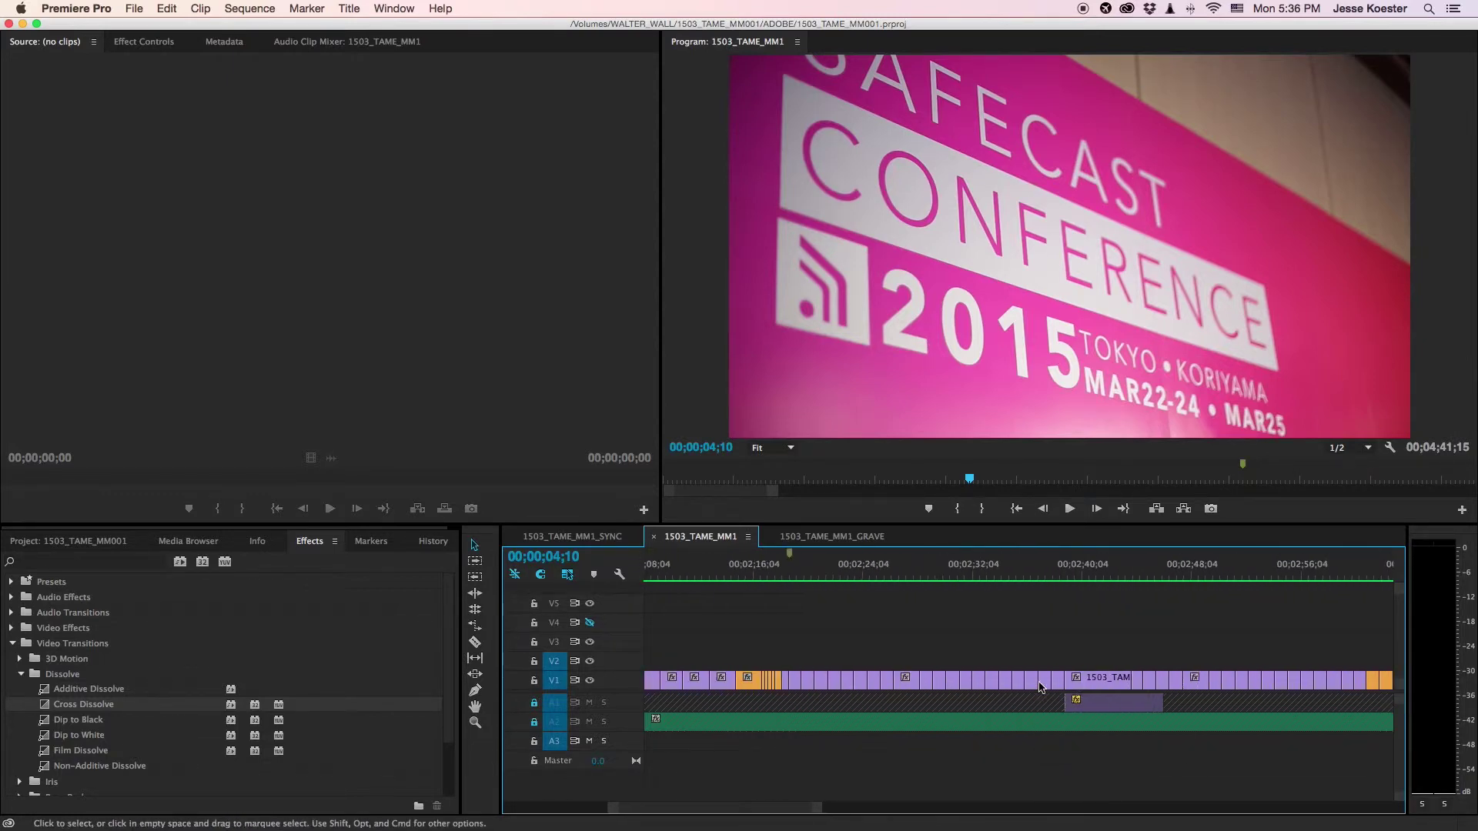
pyautogui.click(947, 575)
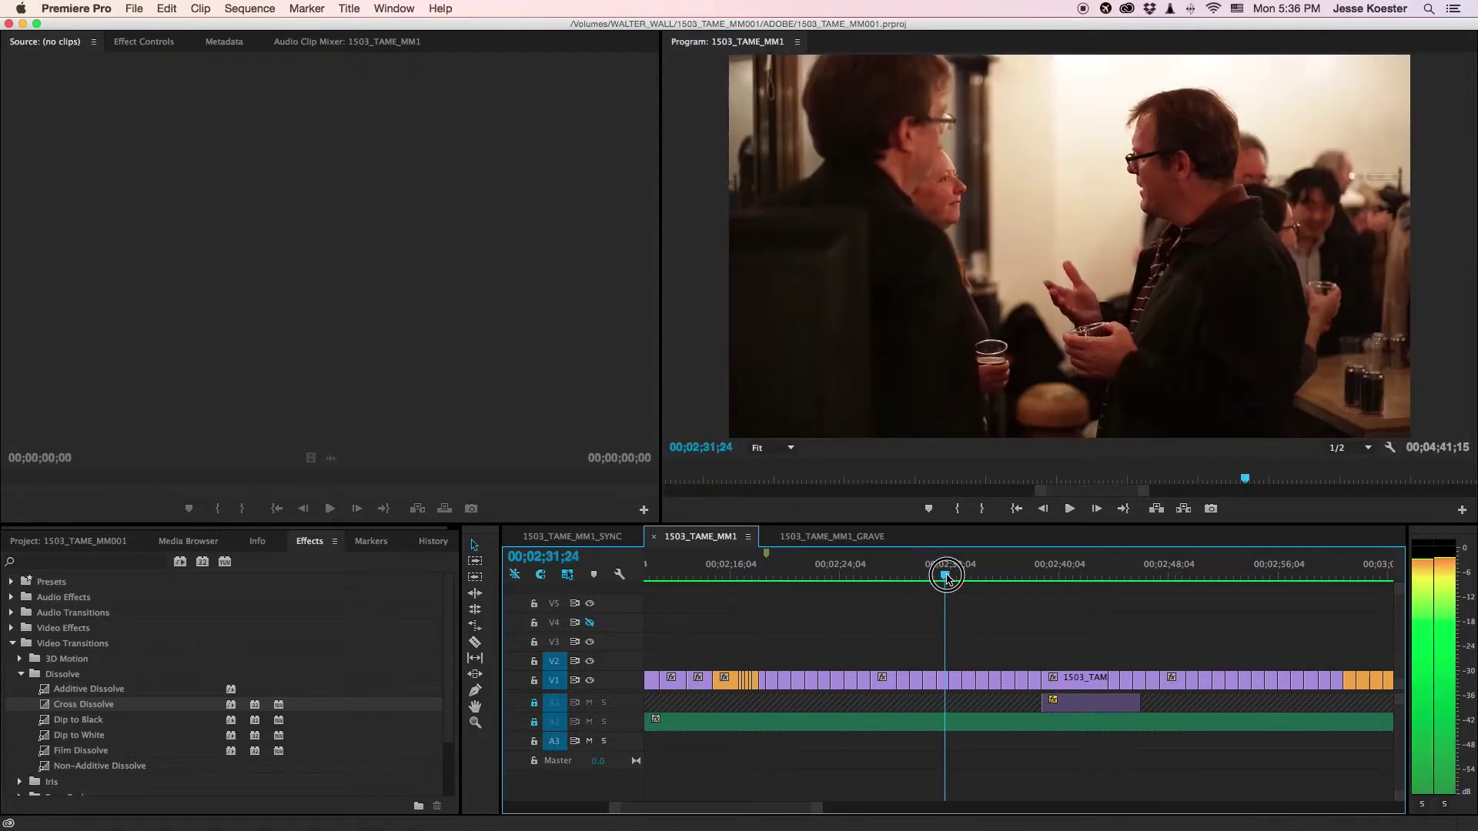
pyautogui.moveTo(946, 575); pyautogui.dragTo(959, 576)
pyautogui.hscroll(12, 1164, 612)
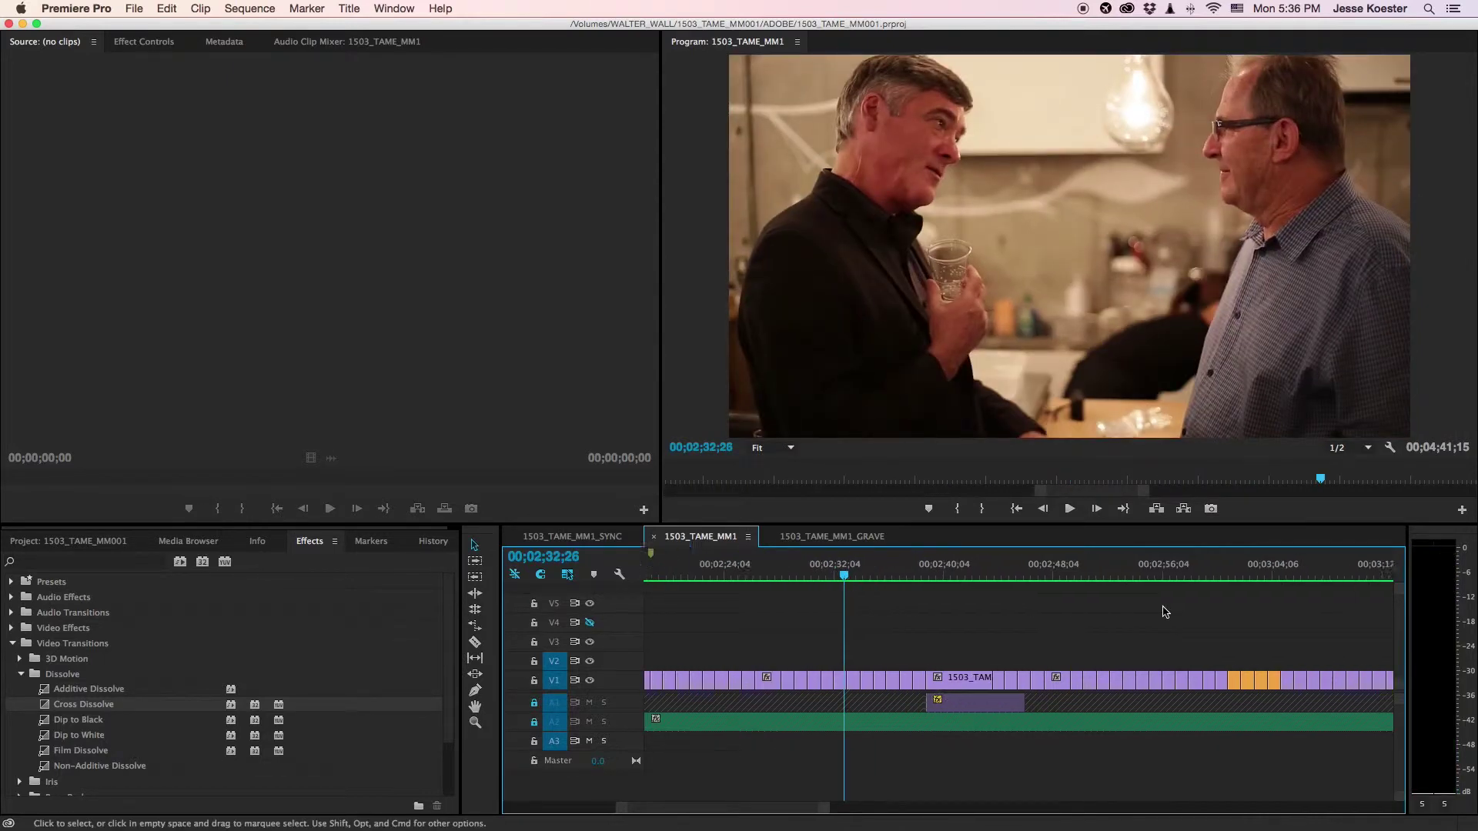
# Step: Look over the closing section of the edit, scrub to 00;03;59;11, and view the full length of the sequence
pyautogui.hscroll(5, 1164, 611)
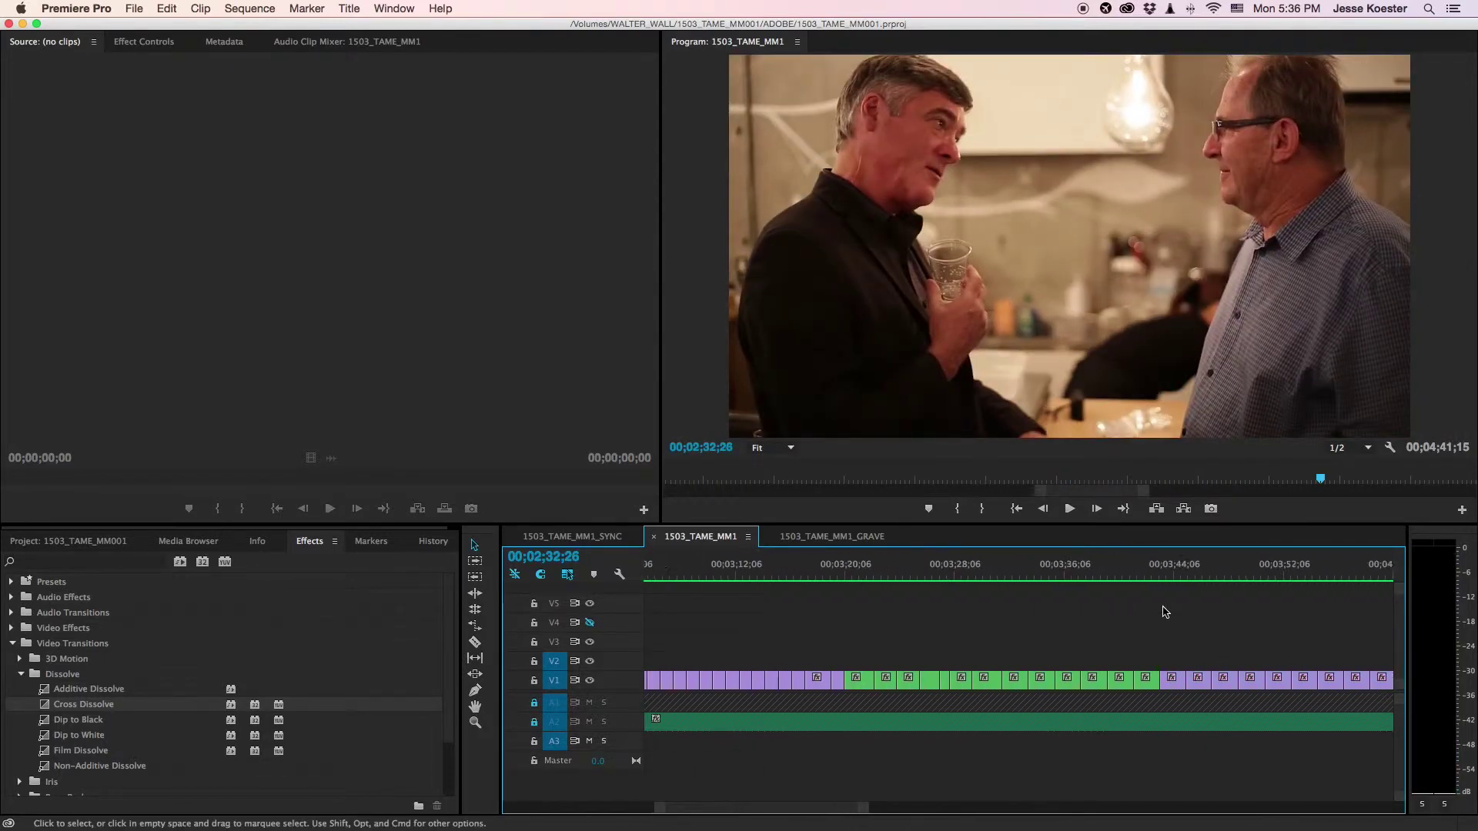
pyautogui.moveTo(939, 577); pyautogui.dragTo(1130, 579)
pyautogui.press('-')
pyautogui.press('-')
pyautogui.press('-')
pyautogui.press('-')
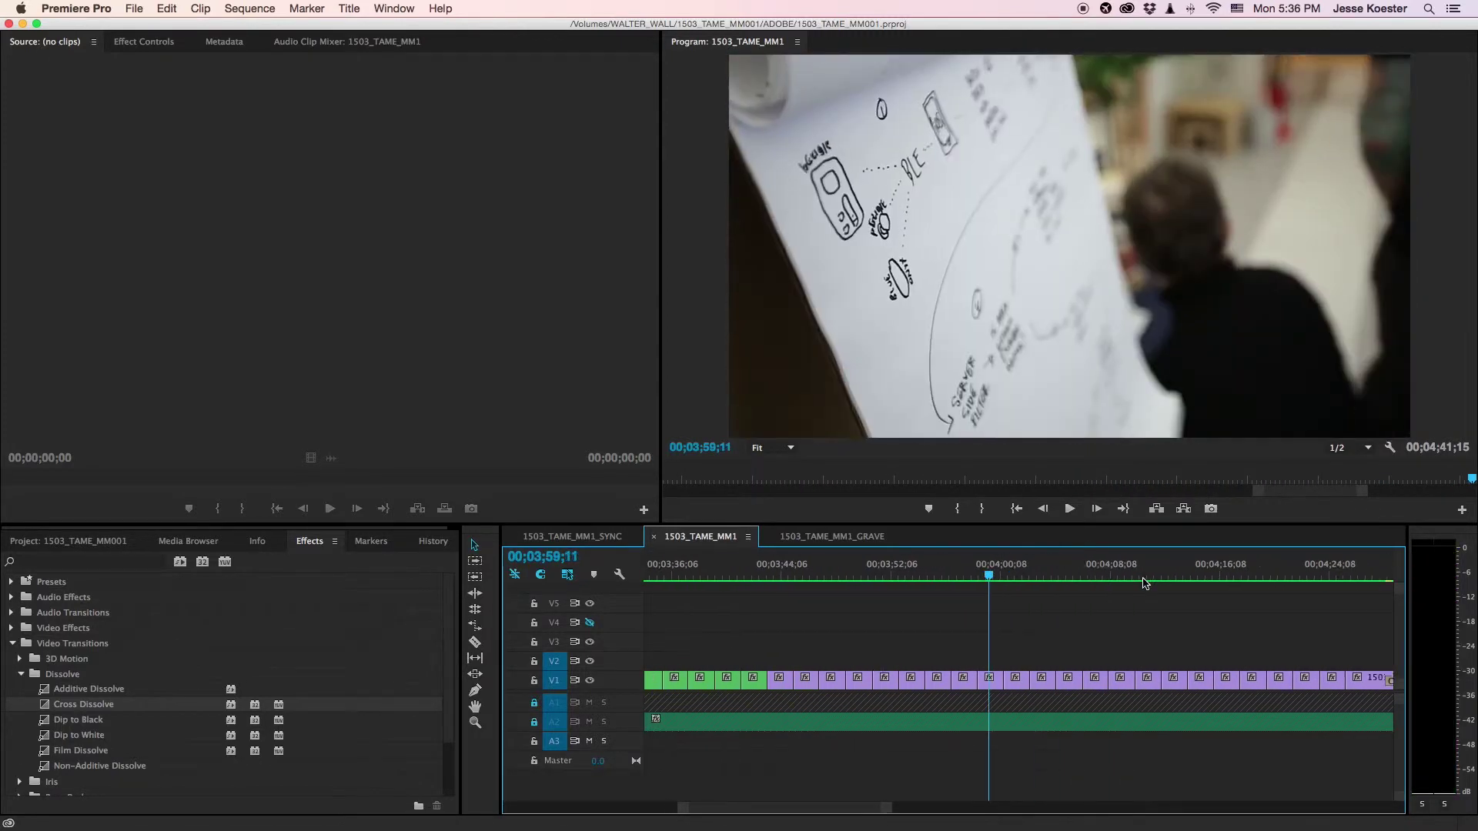
pyautogui.press('-')
pyautogui.press('-')
pyautogui.press('-')
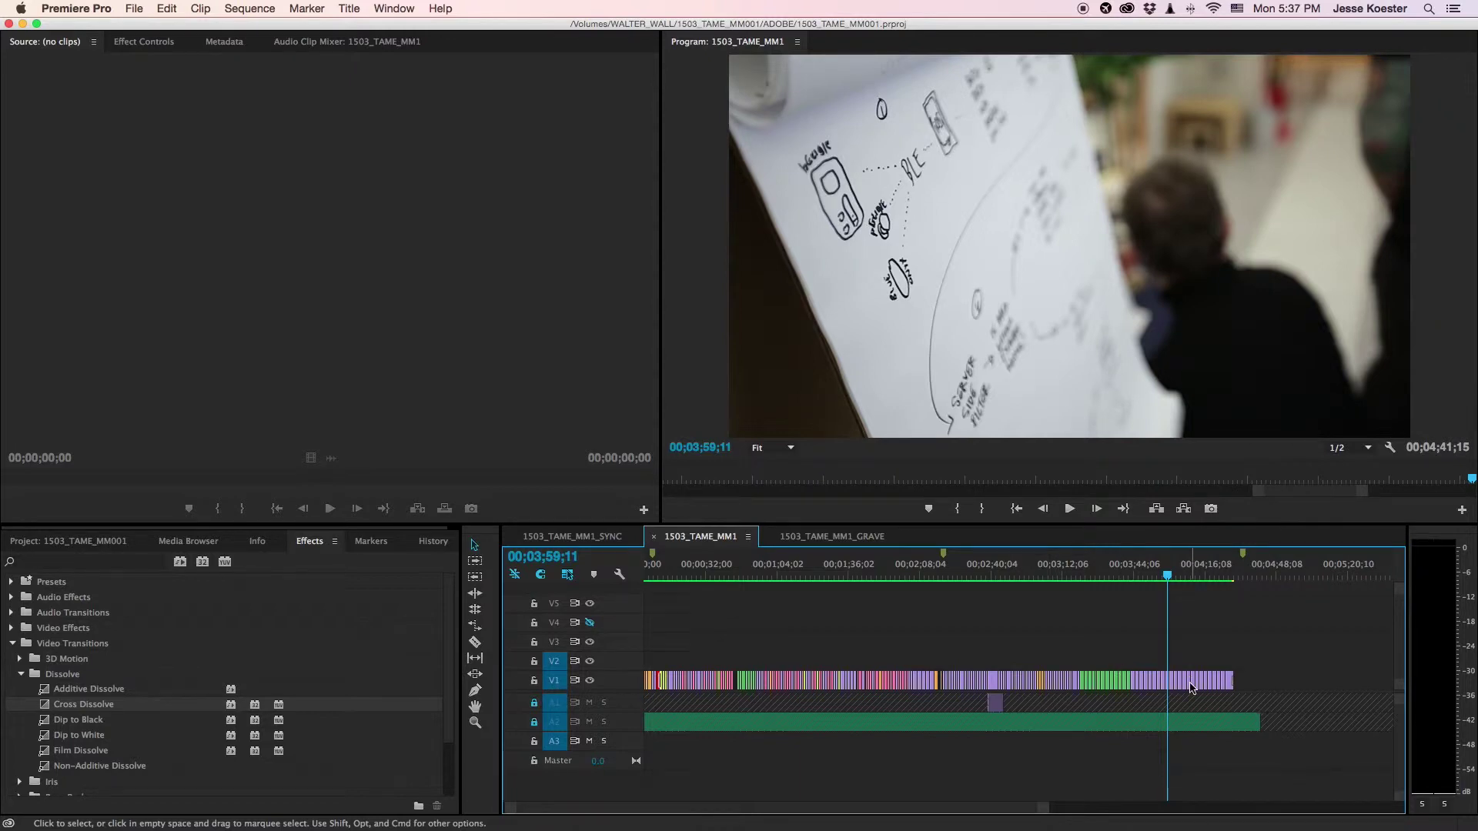
# Step: In the 1503_TAME_MM1_GRAVE sequence, close the empty gaps between the groups of leftover clips
pyautogui.click(808, 537)
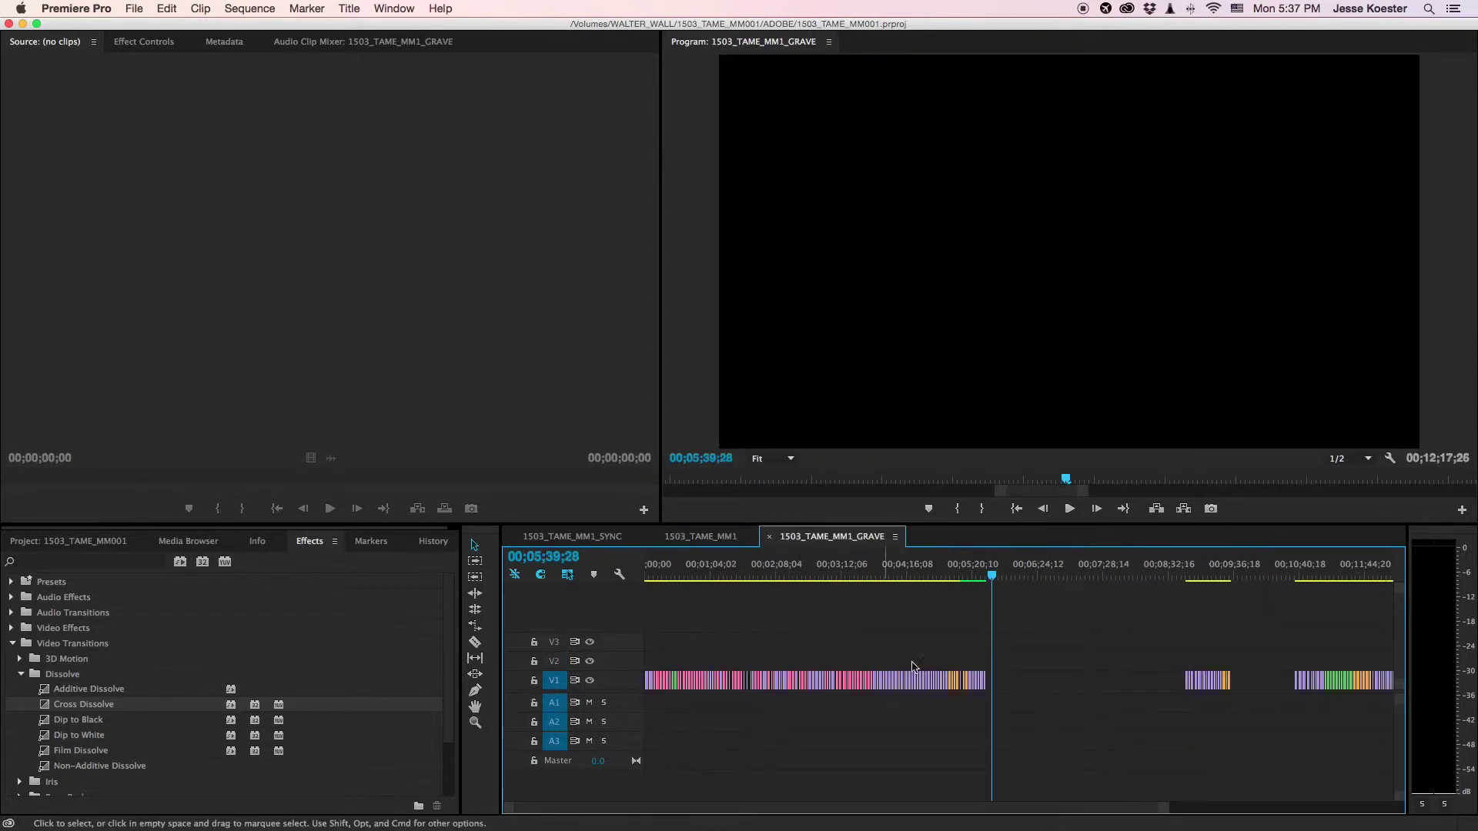
pyautogui.click(1049, 682)
pyautogui.press('Delete')
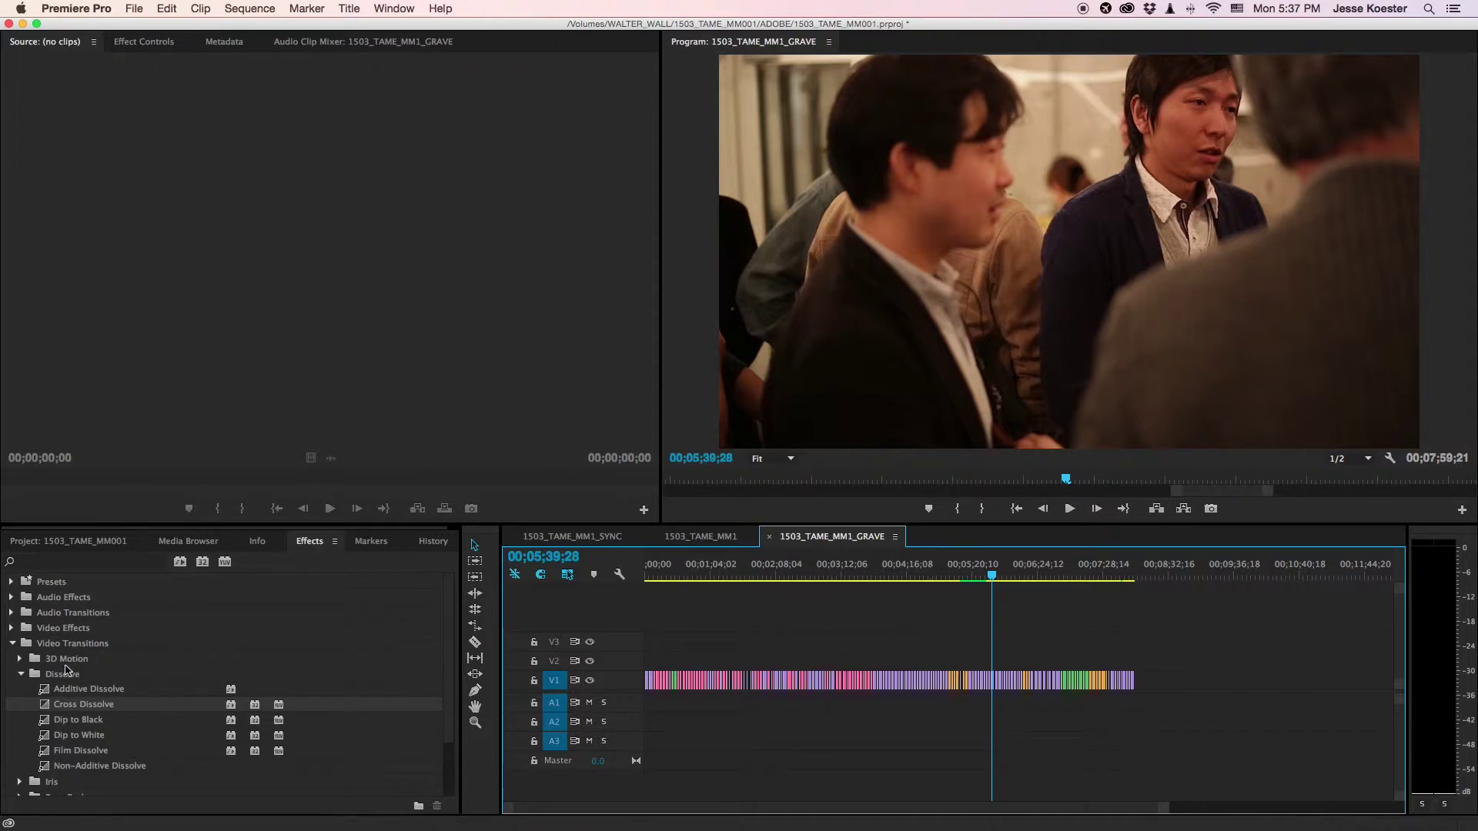
# Step: Create a new adjustment layer in the project, accepting its default video settings
pyautogui.click(14, 643)
pyautogui.click(60, 539)
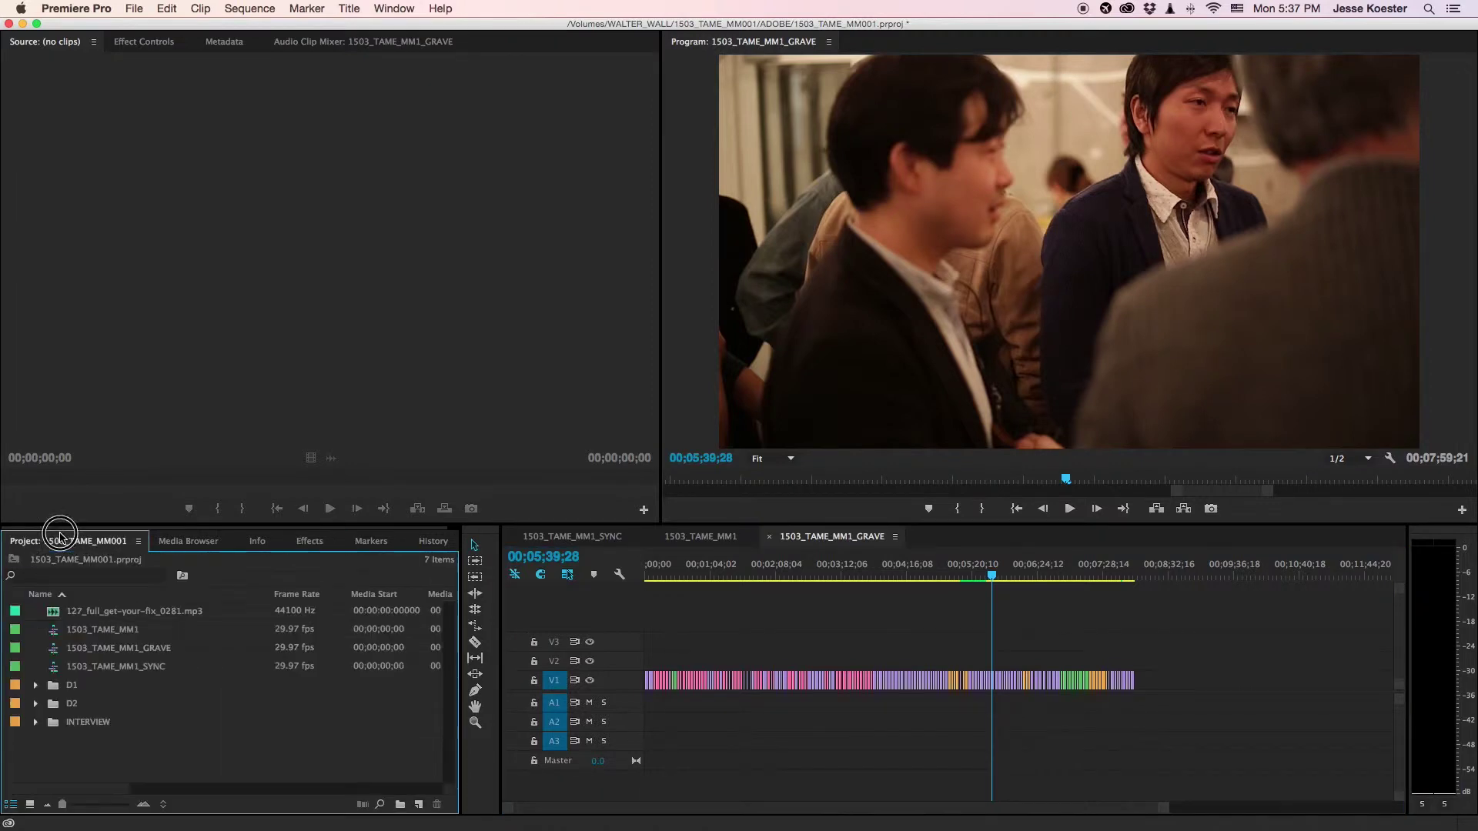
pyautogui.click(420, 805)
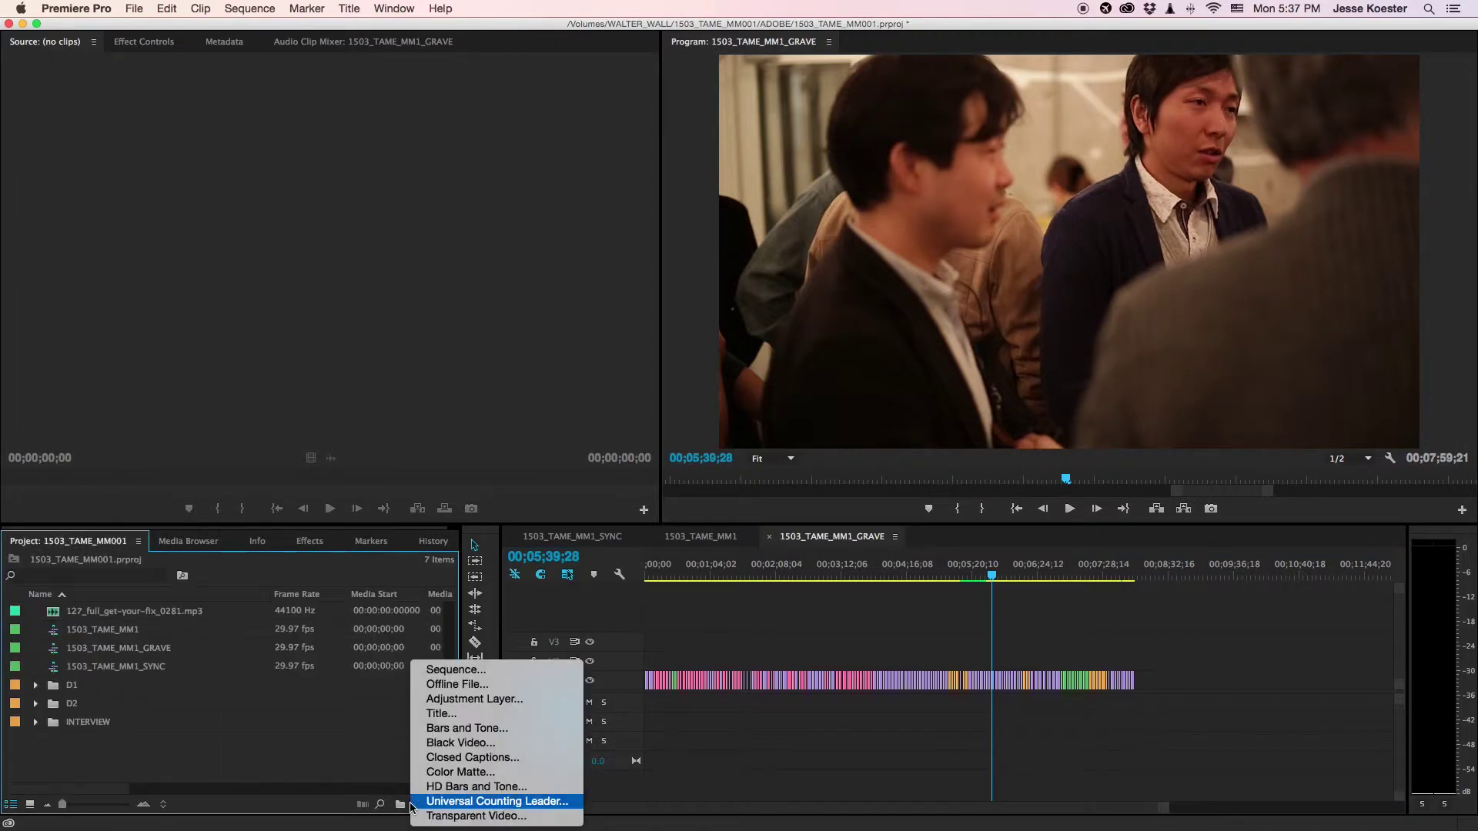
pyautogui.click(497, 702)
pyautogui.press('Return')
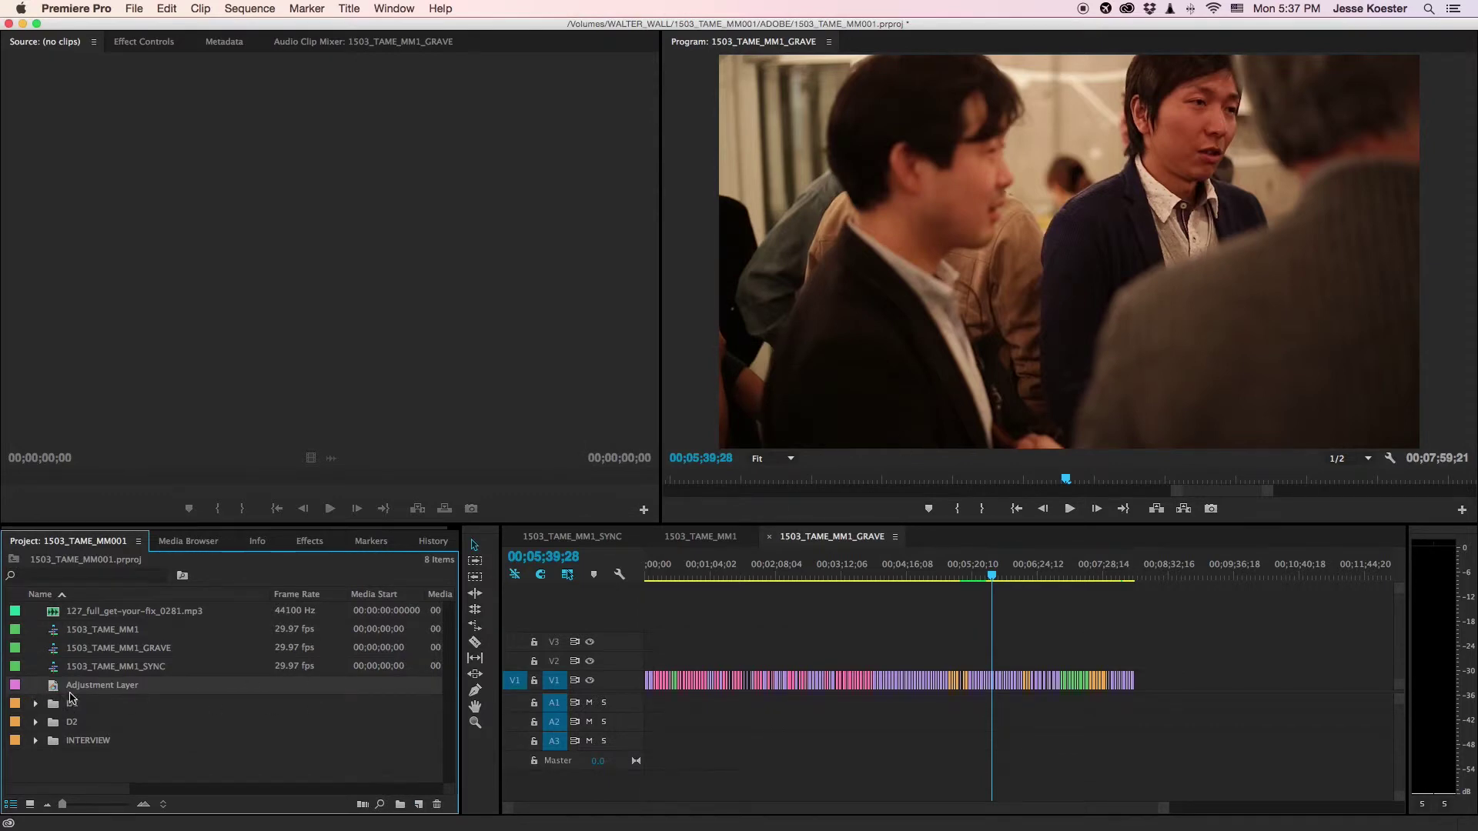
# Step: Place the adjustment layer on V2 at the start of the GRAVE sequence and extend it to the end of the last clip
pyautogui.moveTo(78, 694); pyautogui.dragTo(648, 664)
pyautogui.scroll(2, 649, 664)
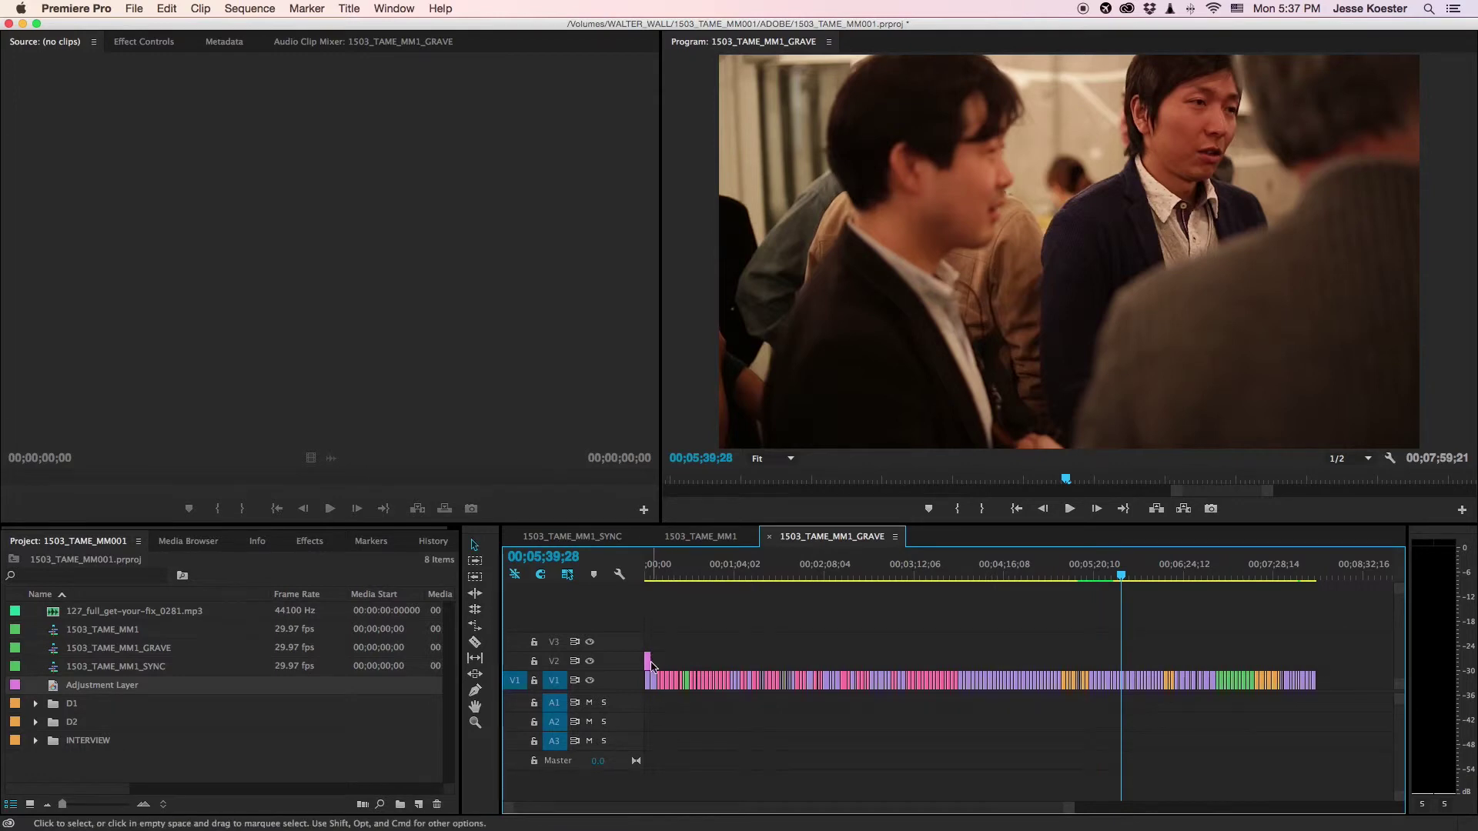
pyautogui.moveTo(655, 662); pyautogui.dragTo(1311, 660)
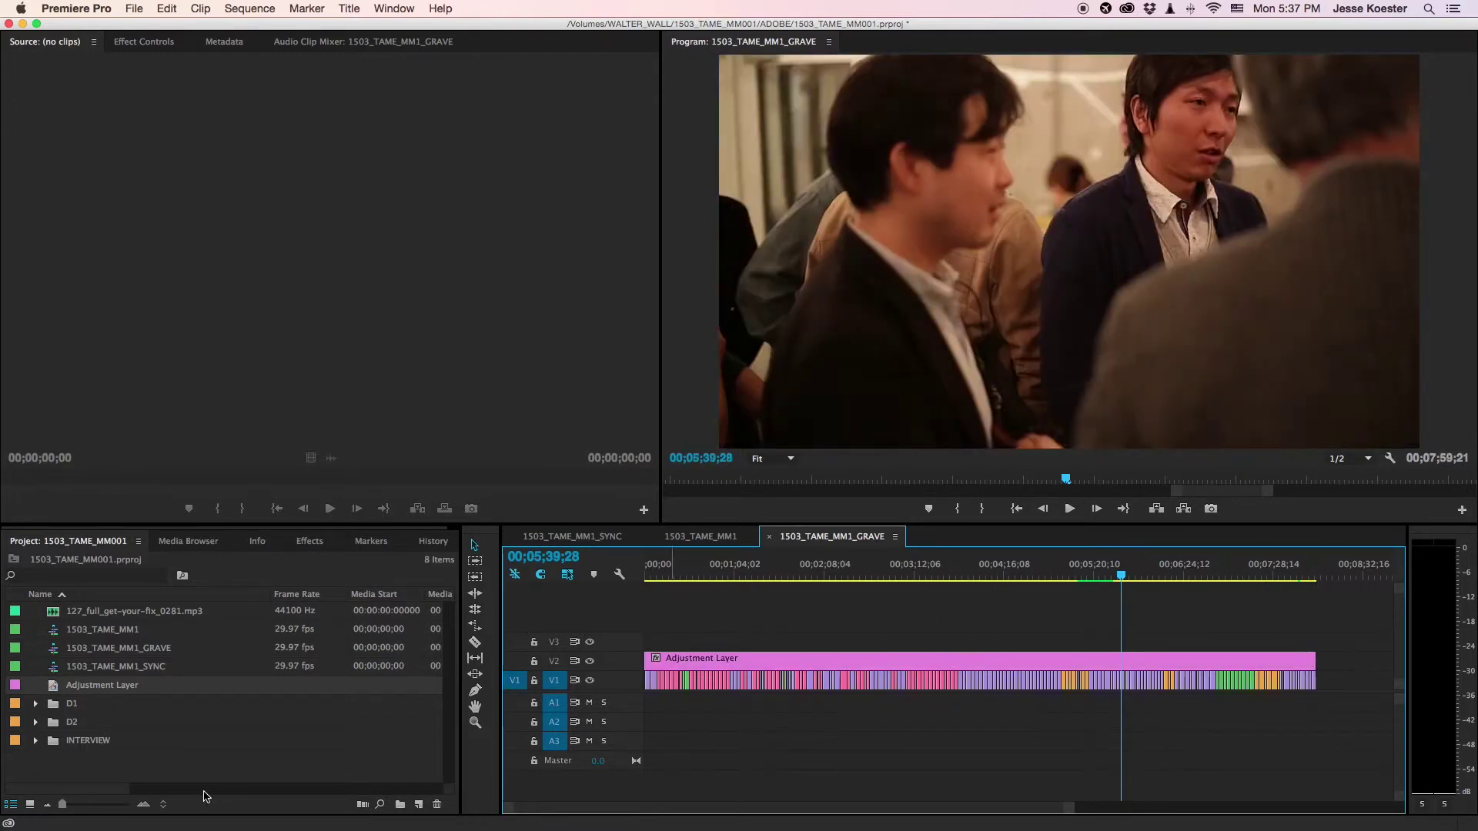
# Step: Search the effects for "time" and apply the Timecode video effect to the adjustment layer
pyautogui.click(299, 541)
pyautogui.click(111, 560)
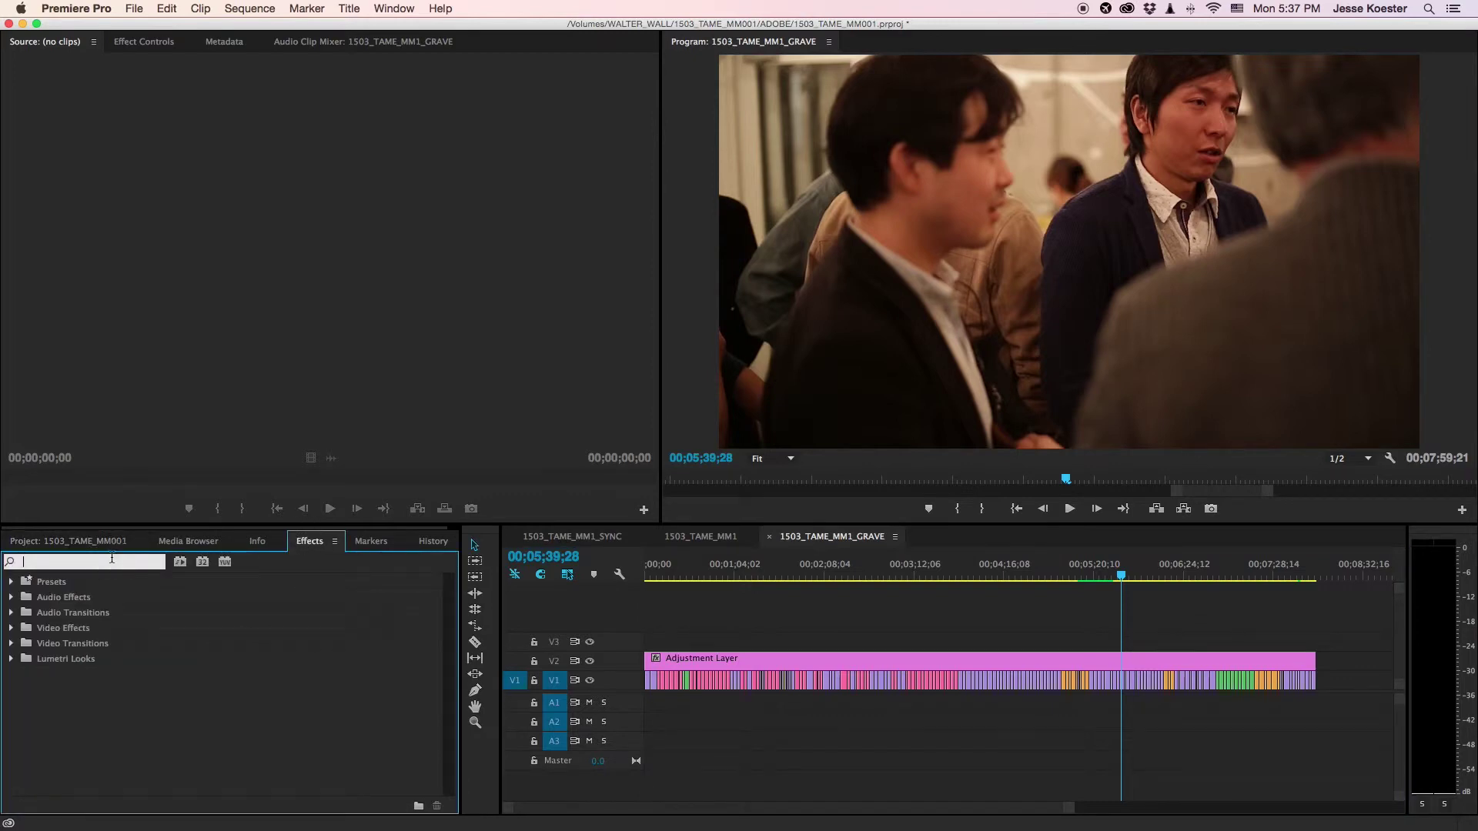
pyautogui.write('time')
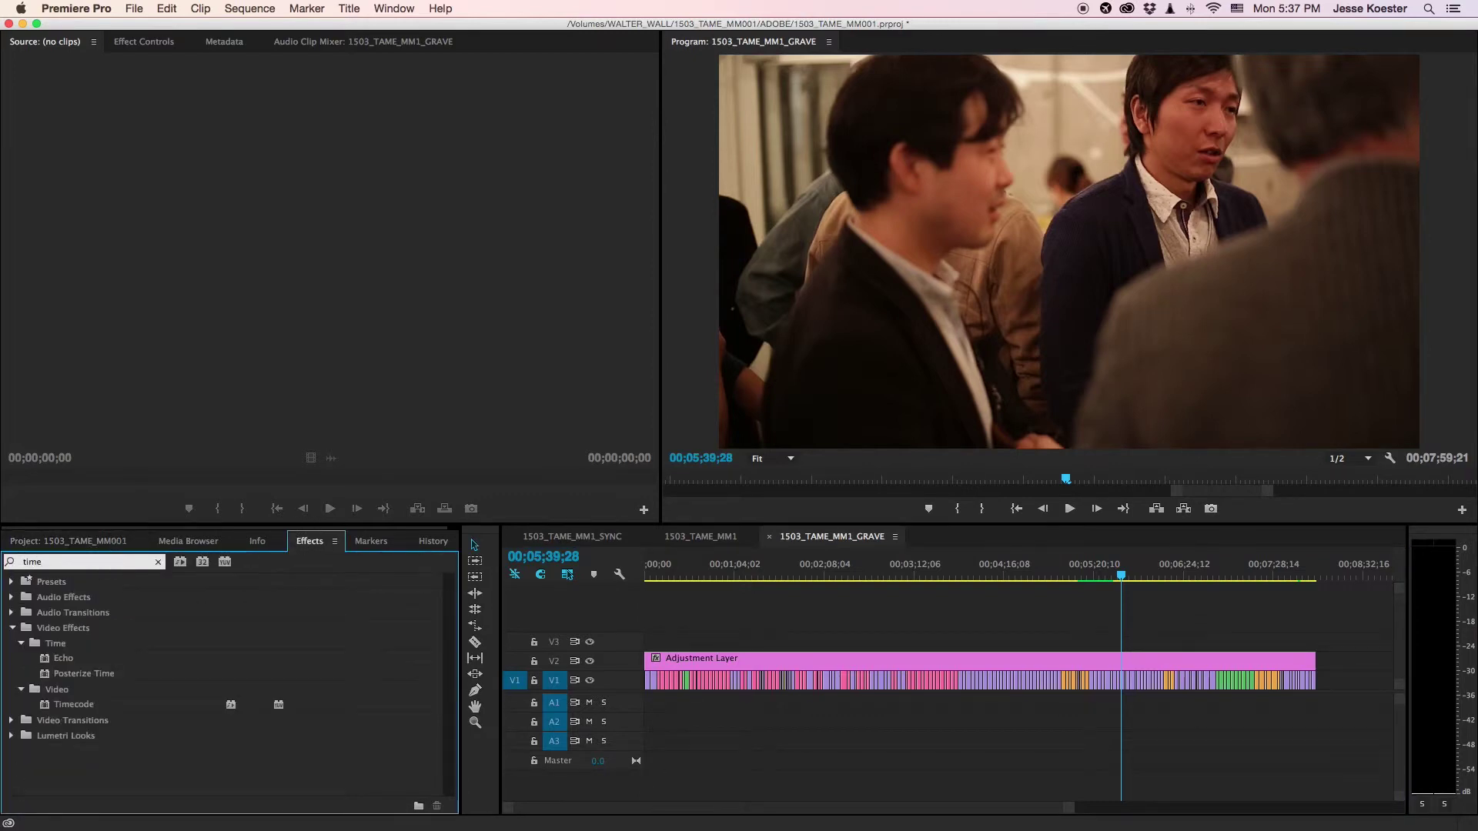
pyautogui.moveTo(74, 704); pyautogui.dragTo(853, 660)
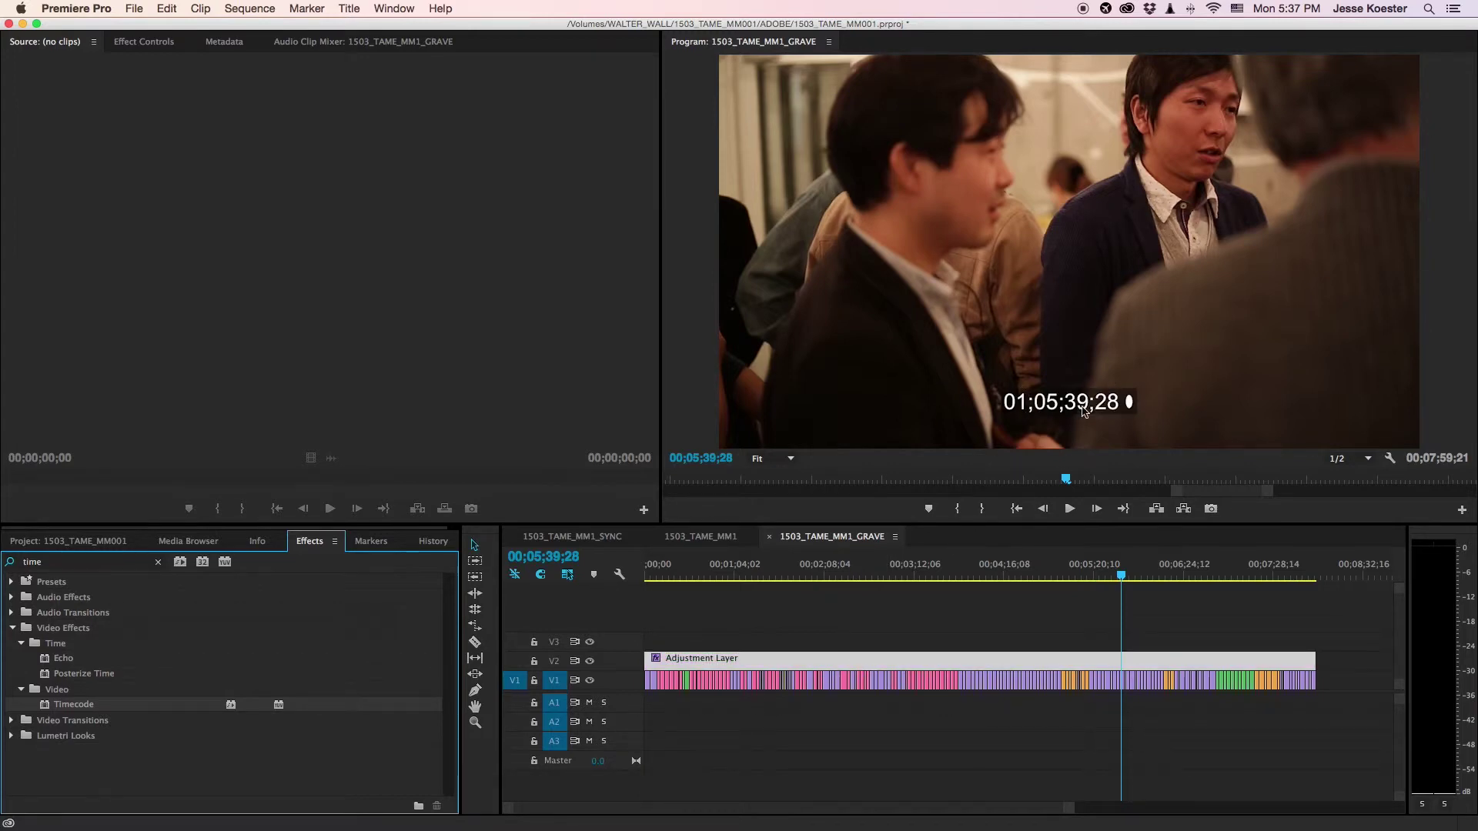
# Step: Set the adjustment layer's Timecode effect to use Generate as its timecode source
pyautogui.click(144, 44)
pyautogui.click(319, 250)
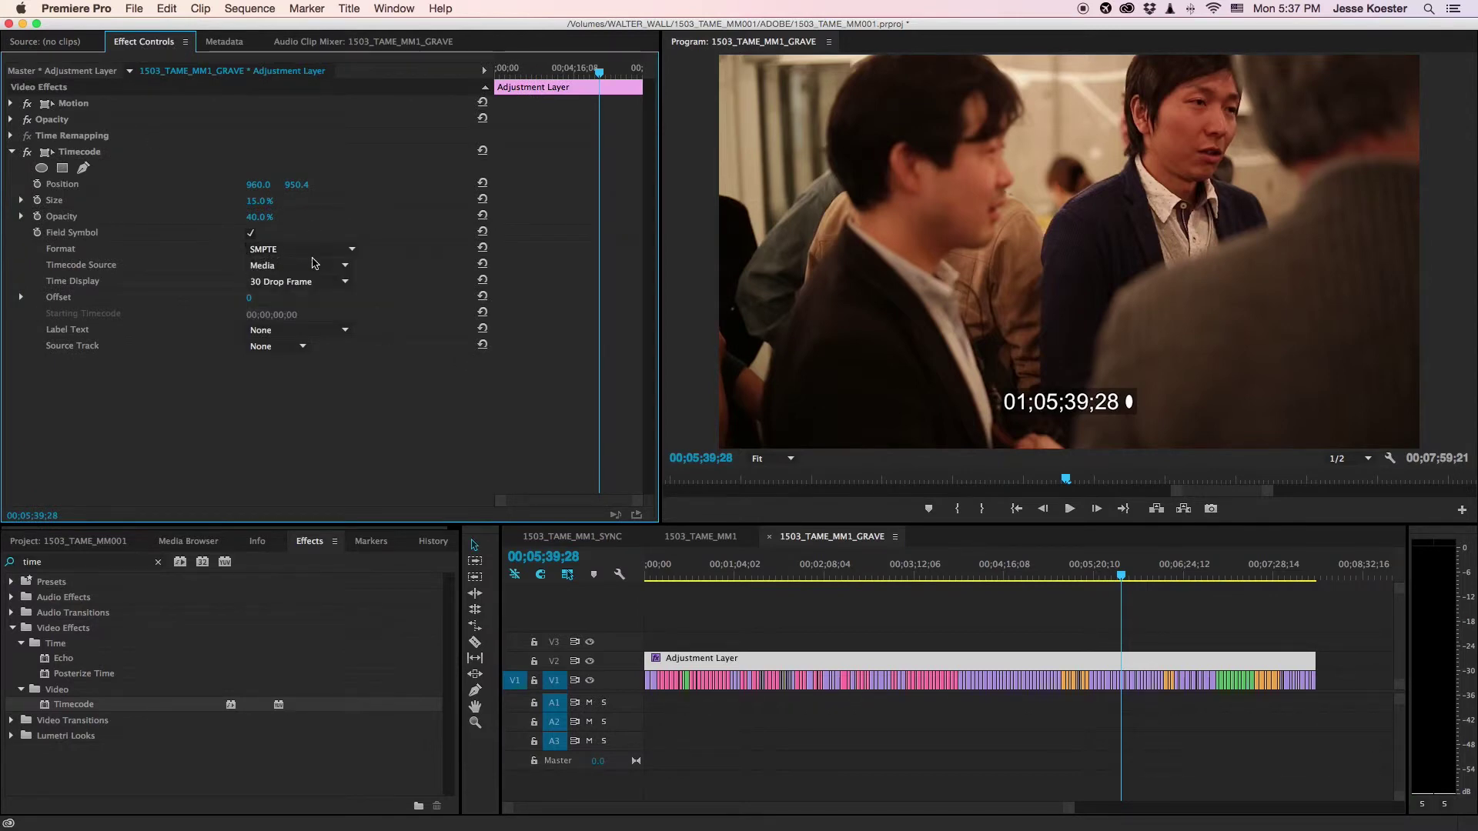
pyautogui.click(312, 265)
pyautogui.click(301, 308)
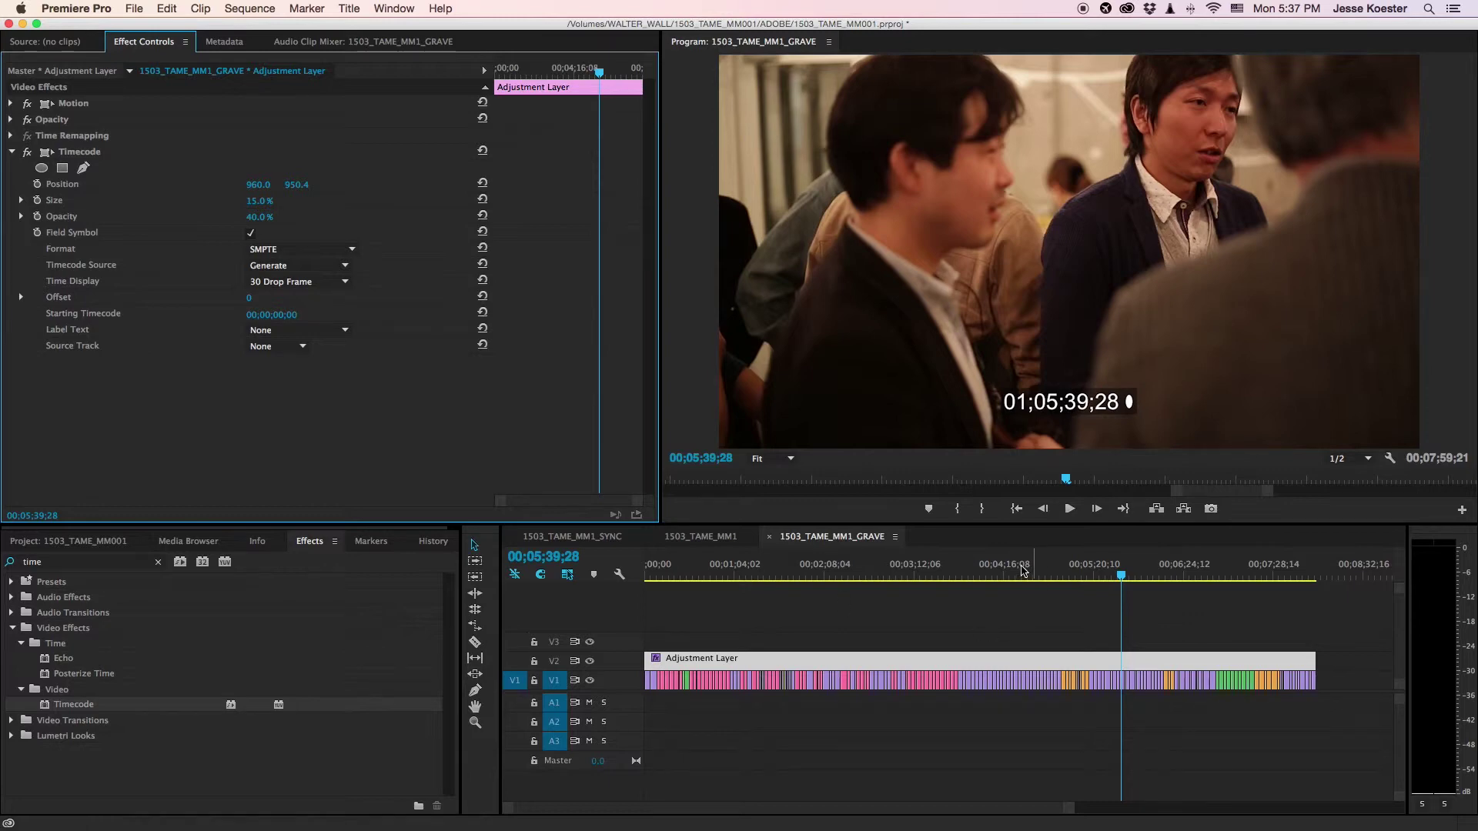
# Step: Check the timecode overlay at 00;02;43;00, 00;05;36;15 and 00;02;13;12, reselecting Generate as the timecode source
pyautogui.click(957, 587)
pyautogui.moveTo(930, 575); pyautogui.dragTo(873, 577)
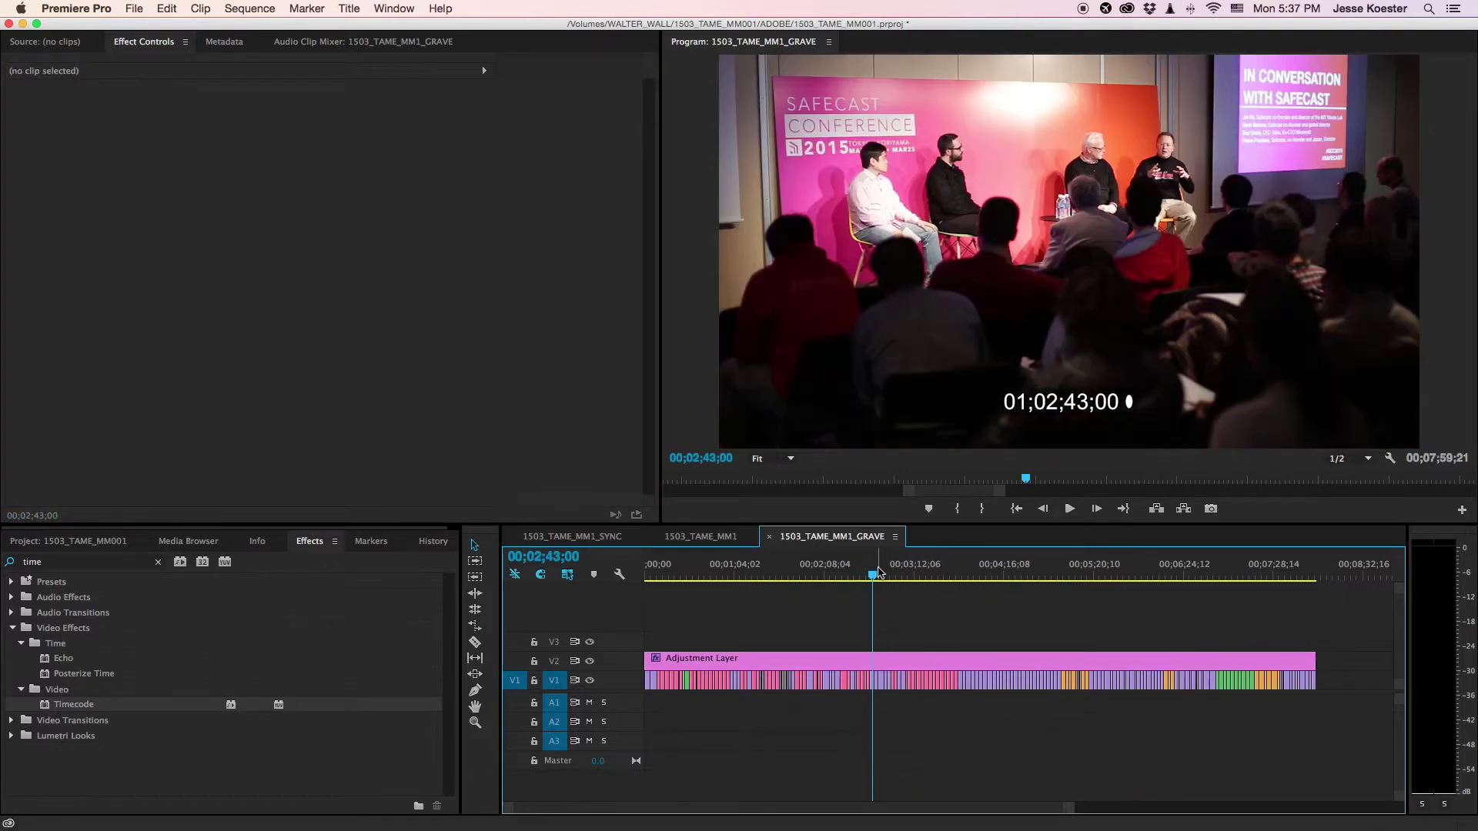
pyautogui.click(850, 653)
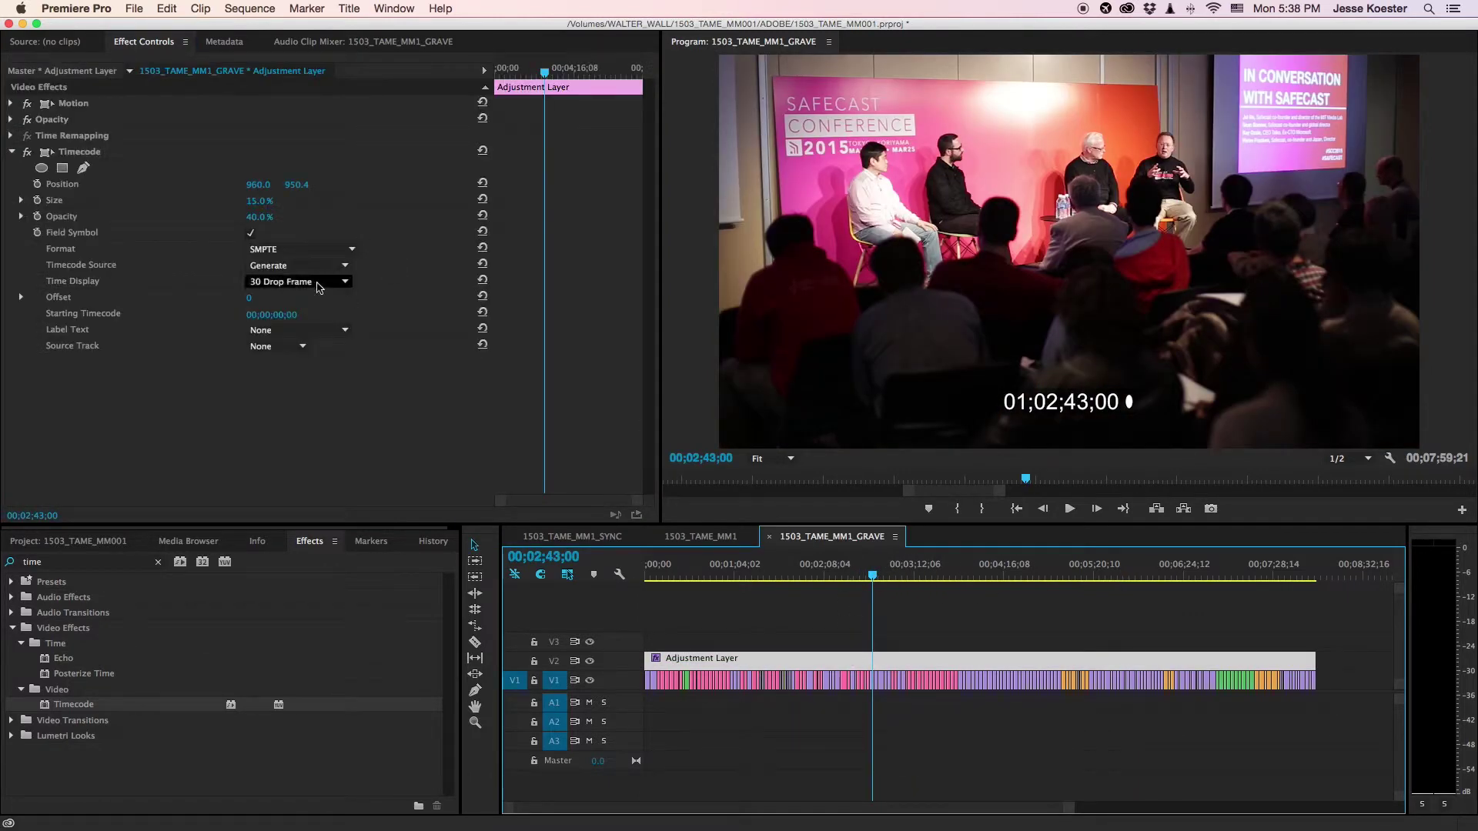
pyautogui.click(299, 265)
pyautogui.click(284, 308)
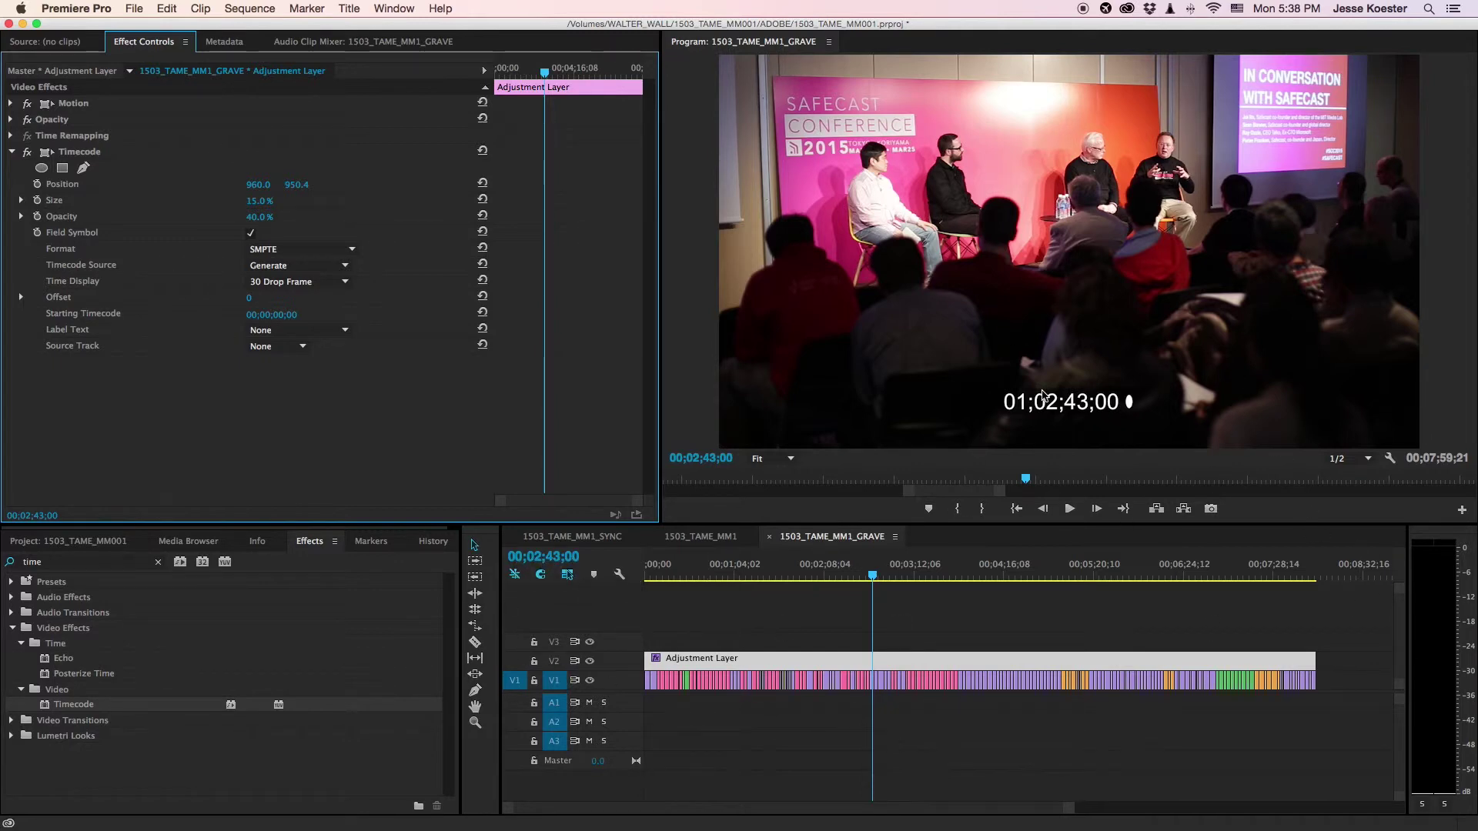
pyautogui.click(1117, 577)
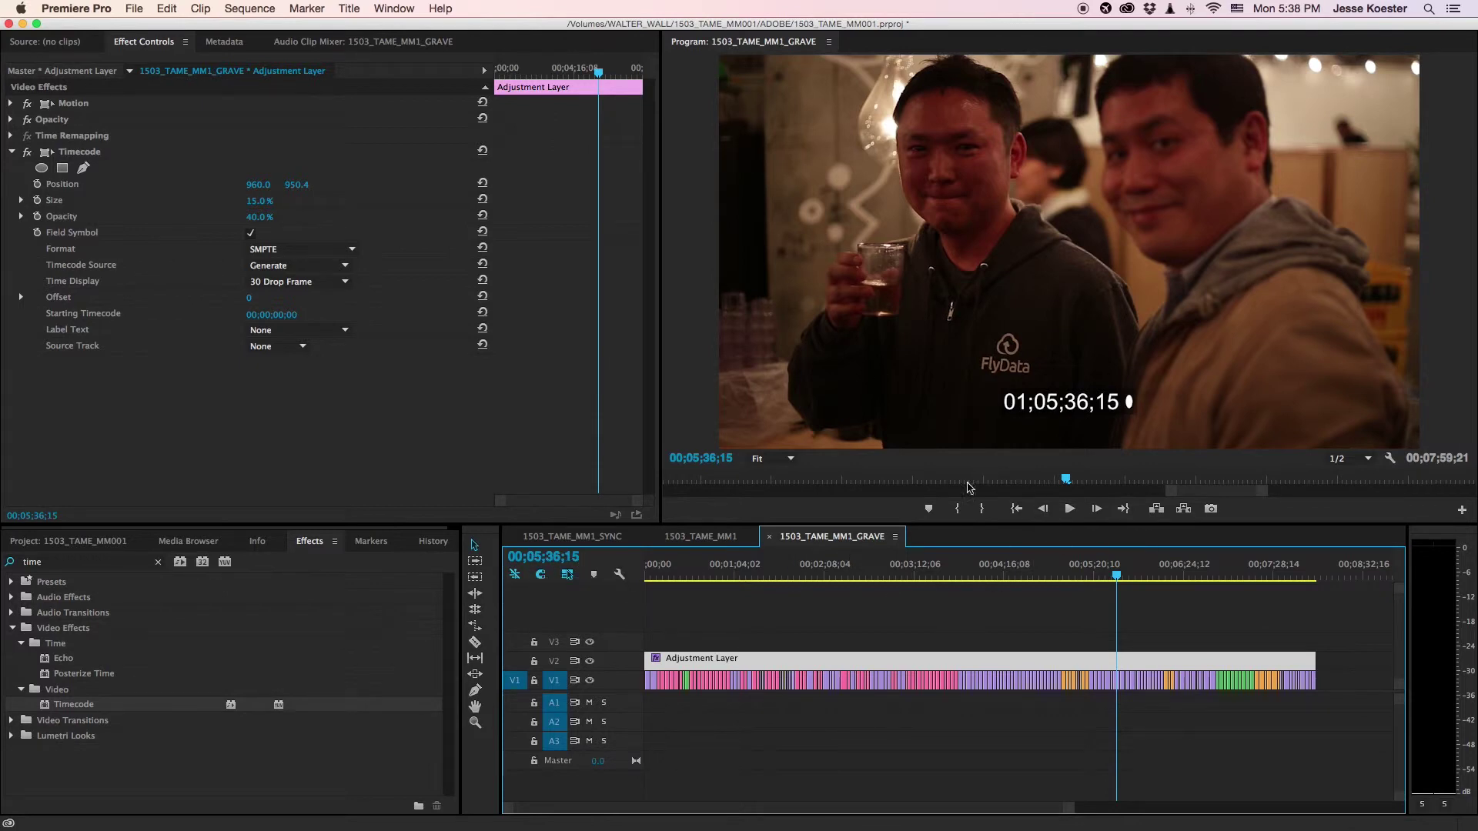
pyautogui.click(833, 575)
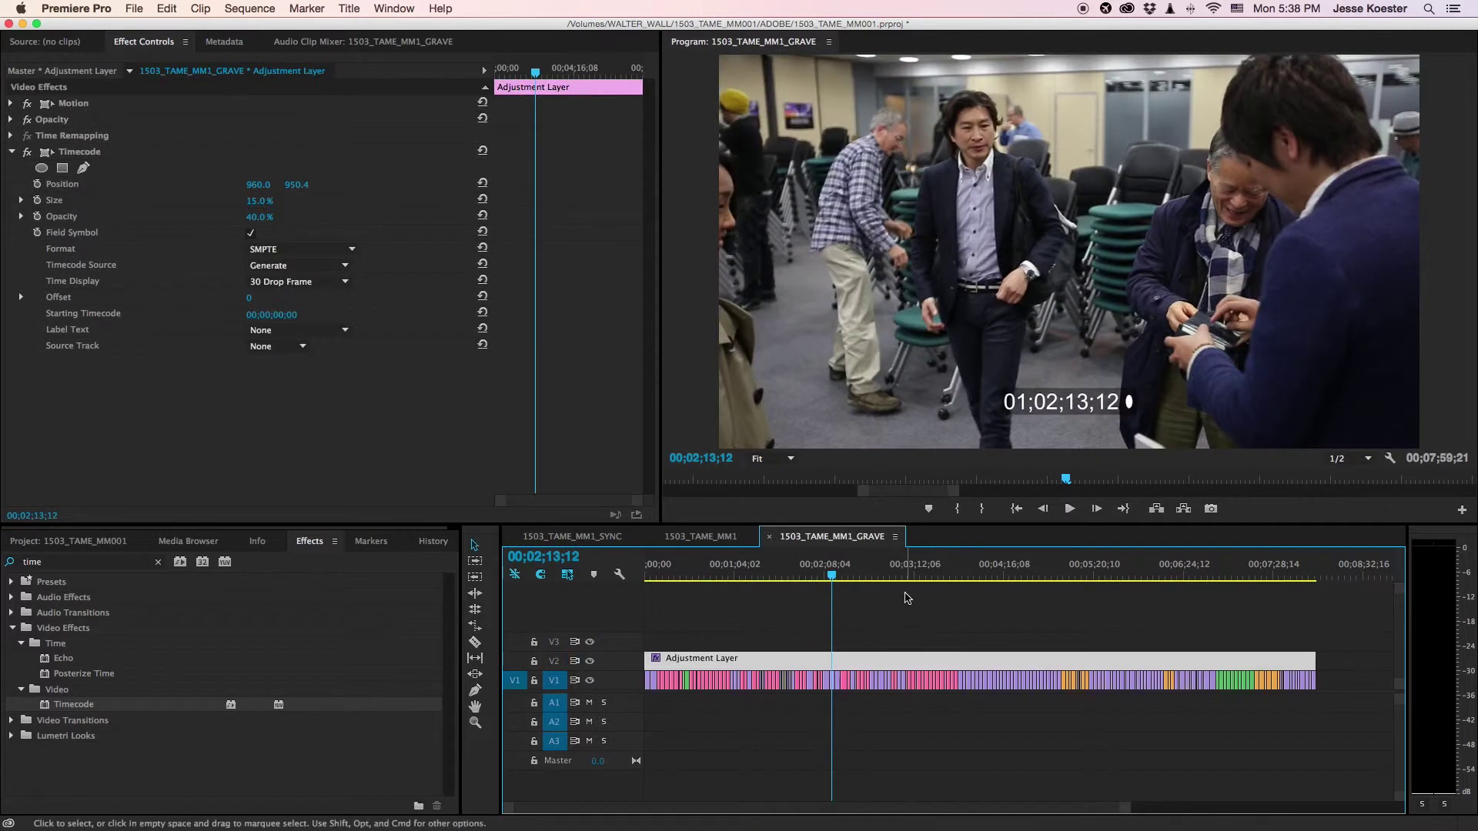
# Step: Open the media export settings for the GRAVE sequence, release the frame size from matching the source, and set the width to 720
pyautogui.click(134, 8)
pyautogui.moveTo(301, 414)
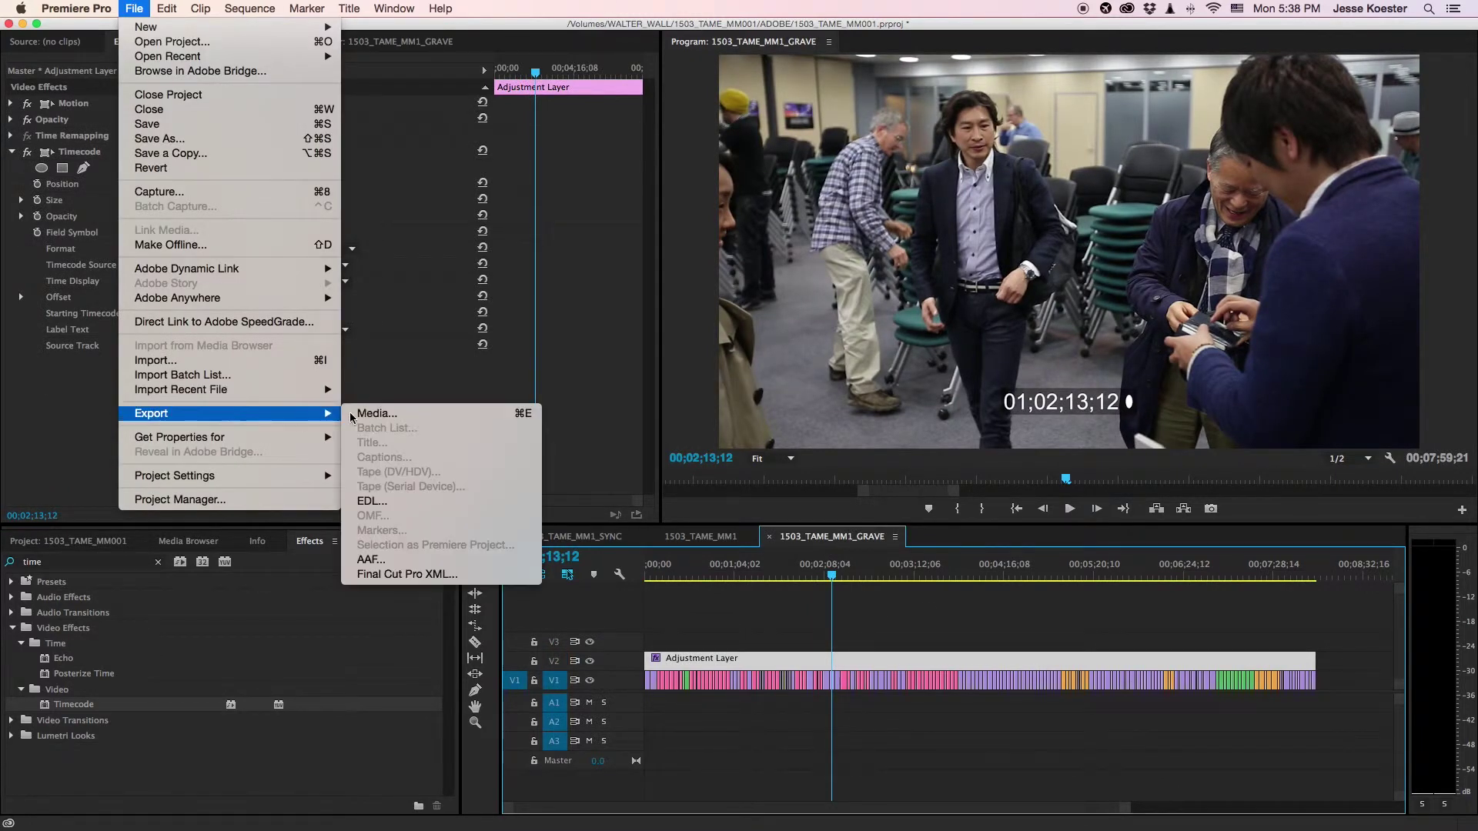
pyautogui.click(408, 414)
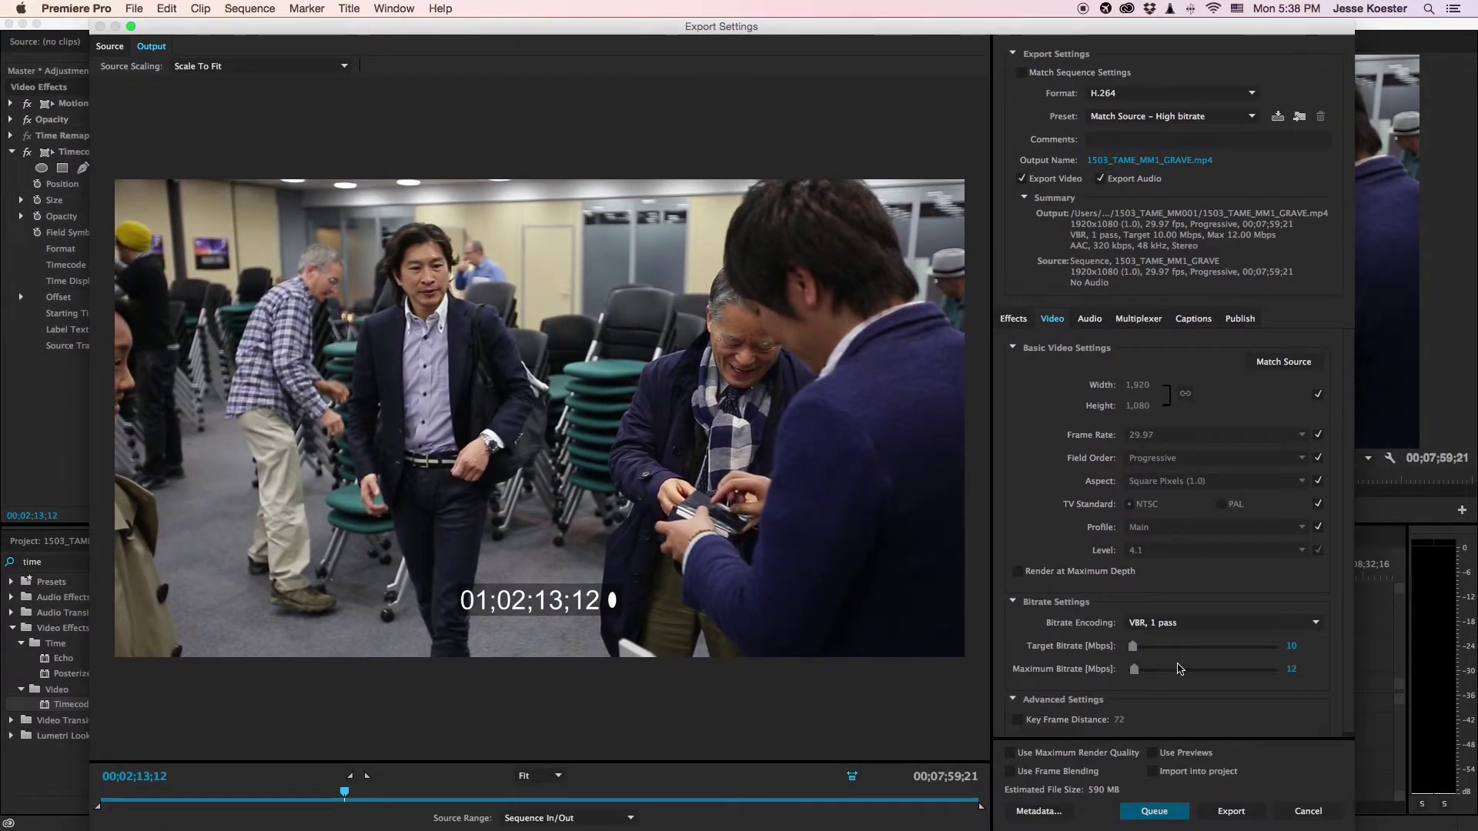
pyautogui.click(1318, 396)
pyautogui.click(1138, 388)
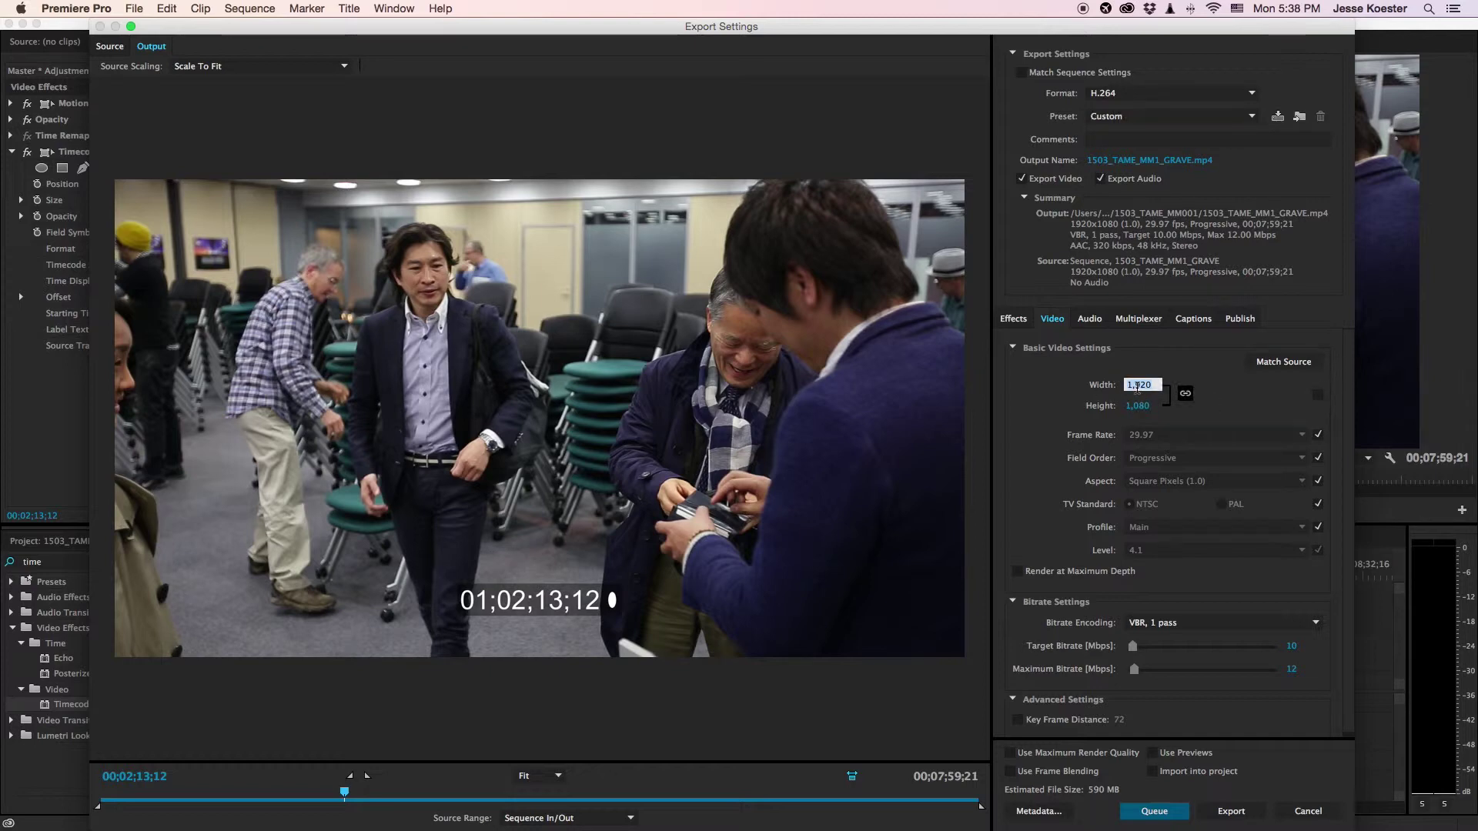
pyautogui.write('720')
pyautogui.press('Return')
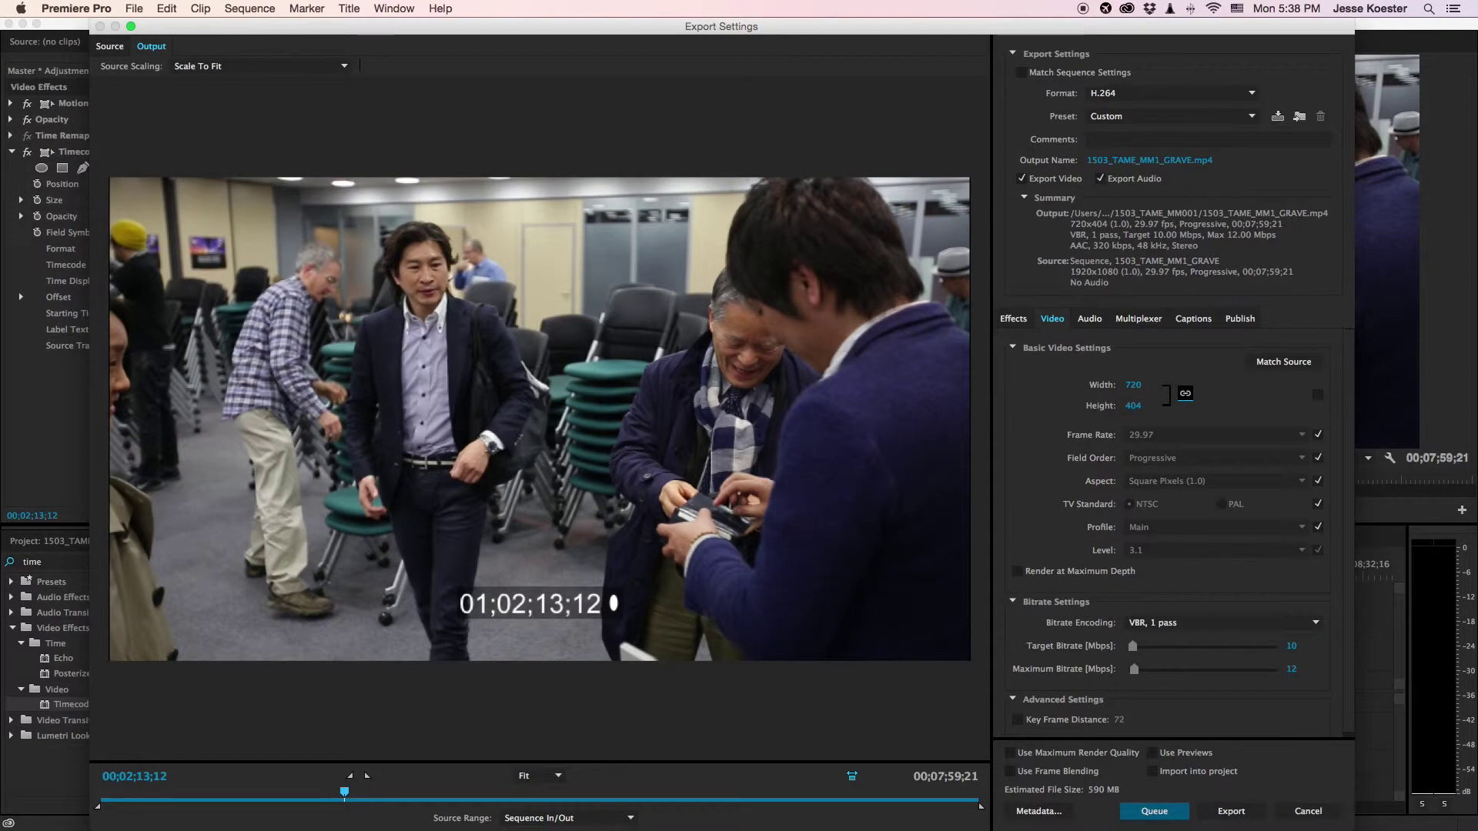
# Step: Set the export width to 600 with proportions linked and preview the output at 100%
pyautogui.click(1131, 389)
pyautogui.write('600')
pyautogui.press('Return')
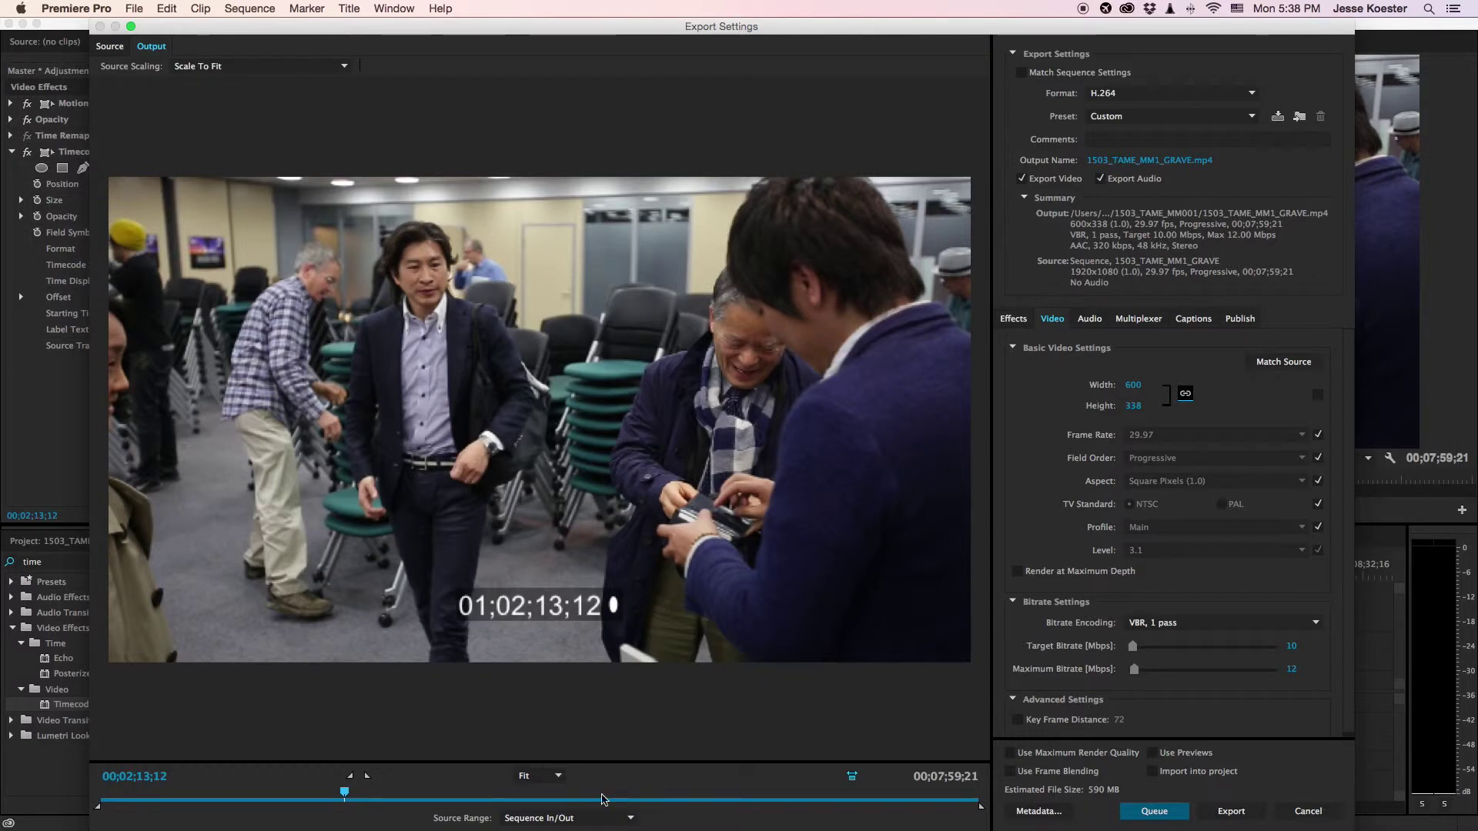
pyautogui.click(243, 69)
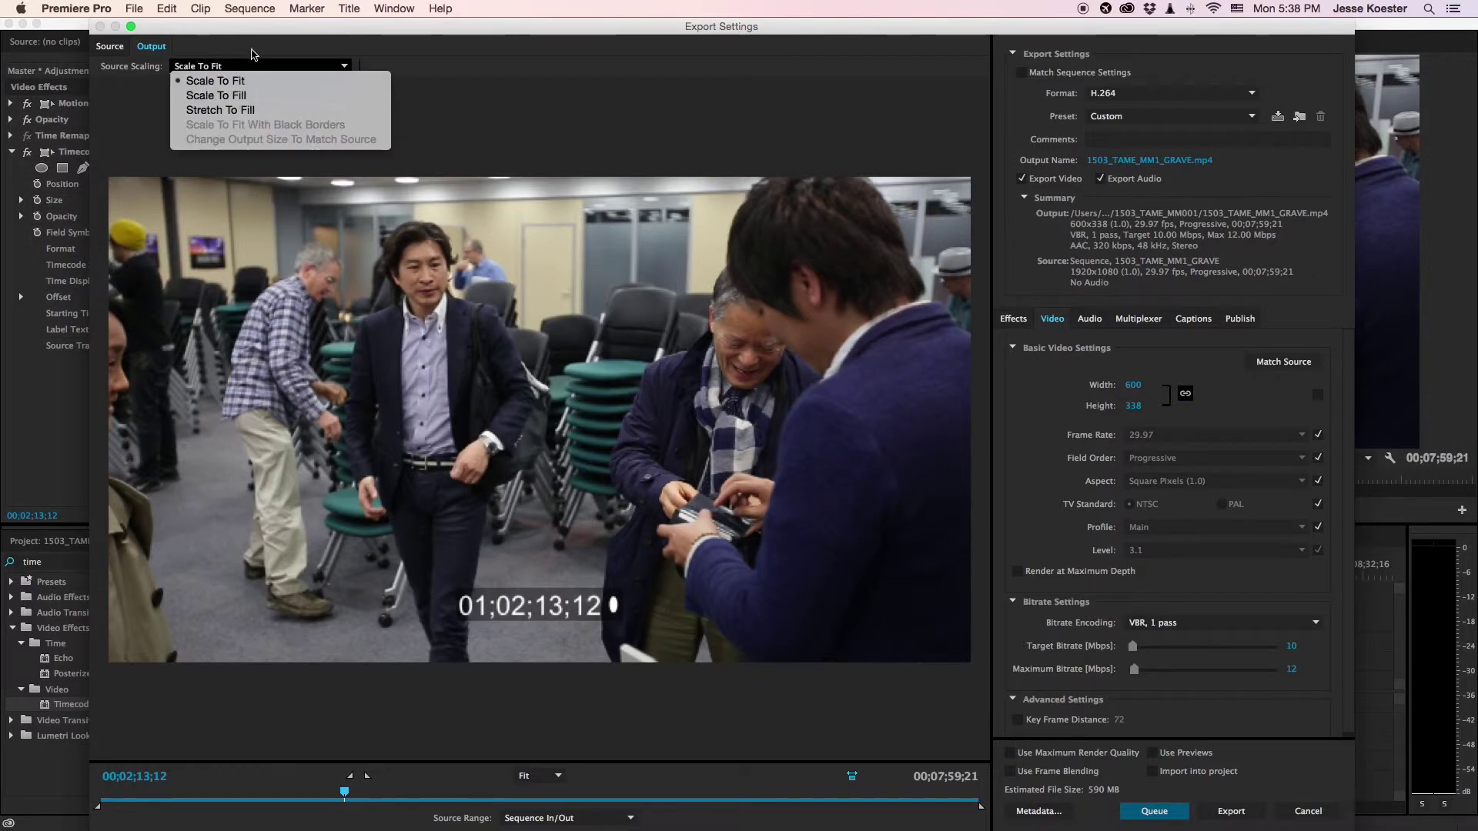
pyautogui.click(231, 68)
pyautogui.click(559, 775)
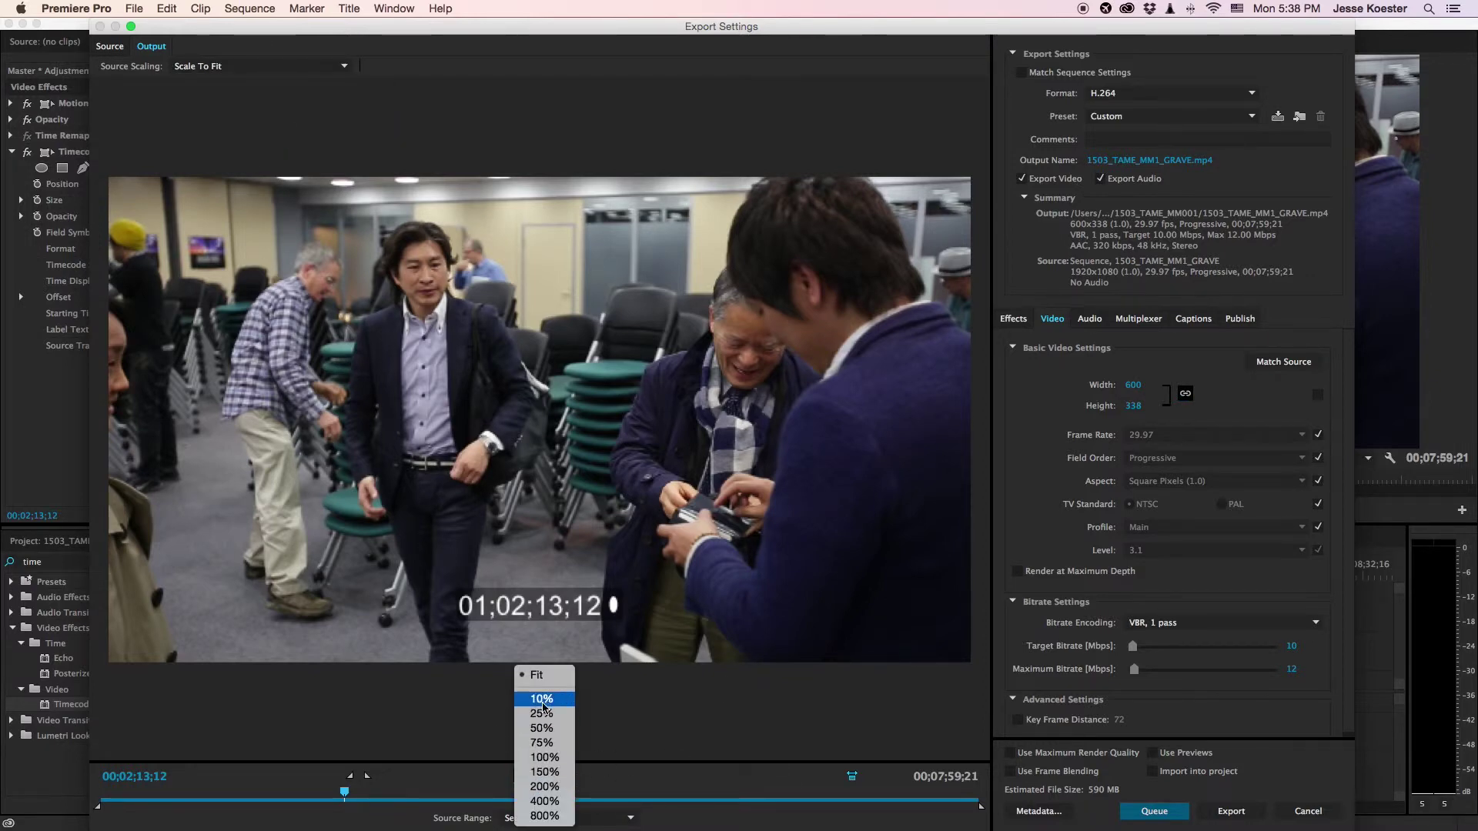
pyautogui.click(545, 757)
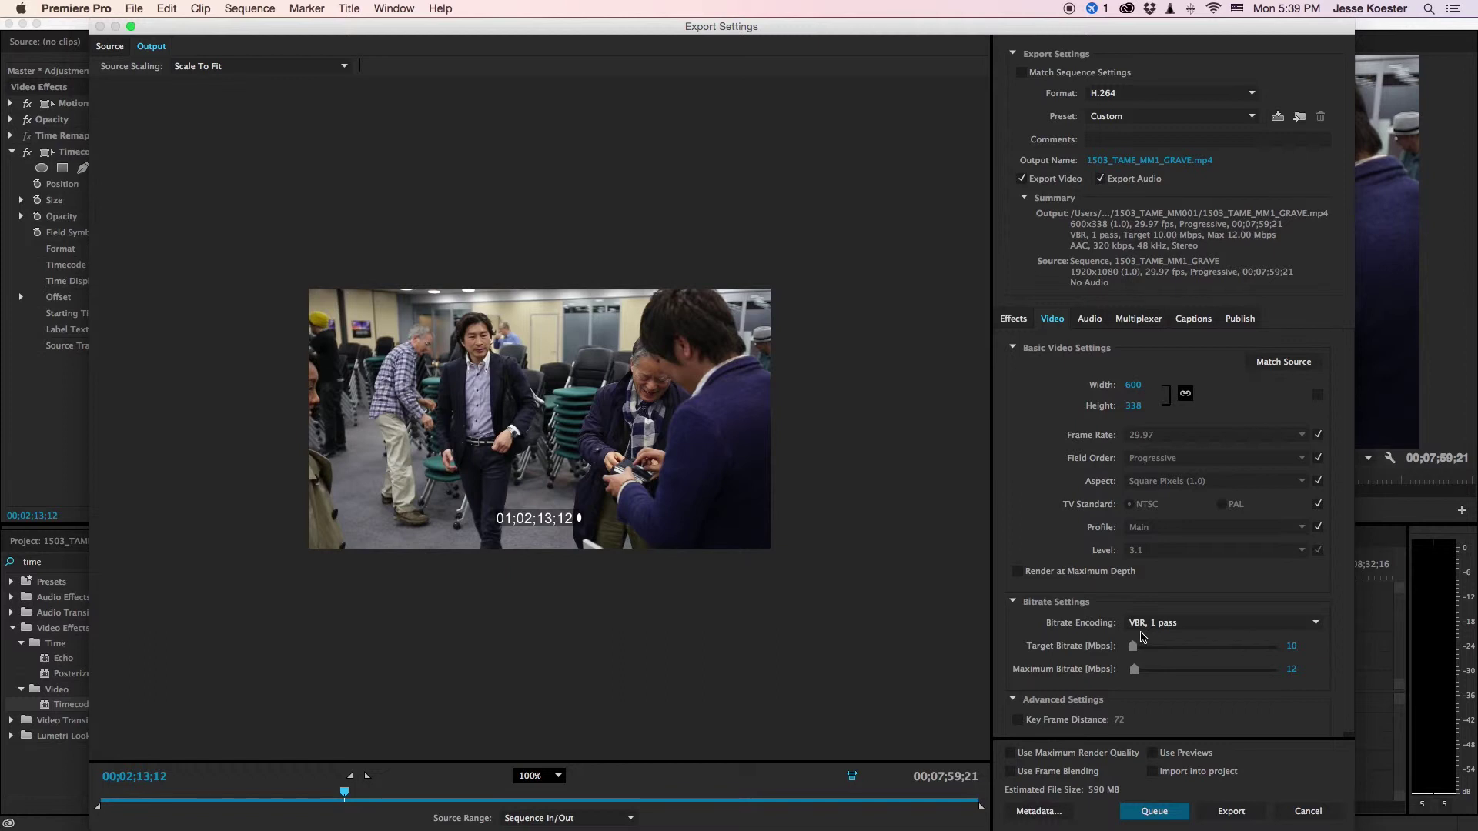
# Step: Set the export to save as 1503_TAME_MM1_GRAVE.mp4 in WALTER_WALL's 1503_TAME_MM001/OUTPUTS folder and add it to the Media Encoder queue
pyautogui.click(1140, 162)
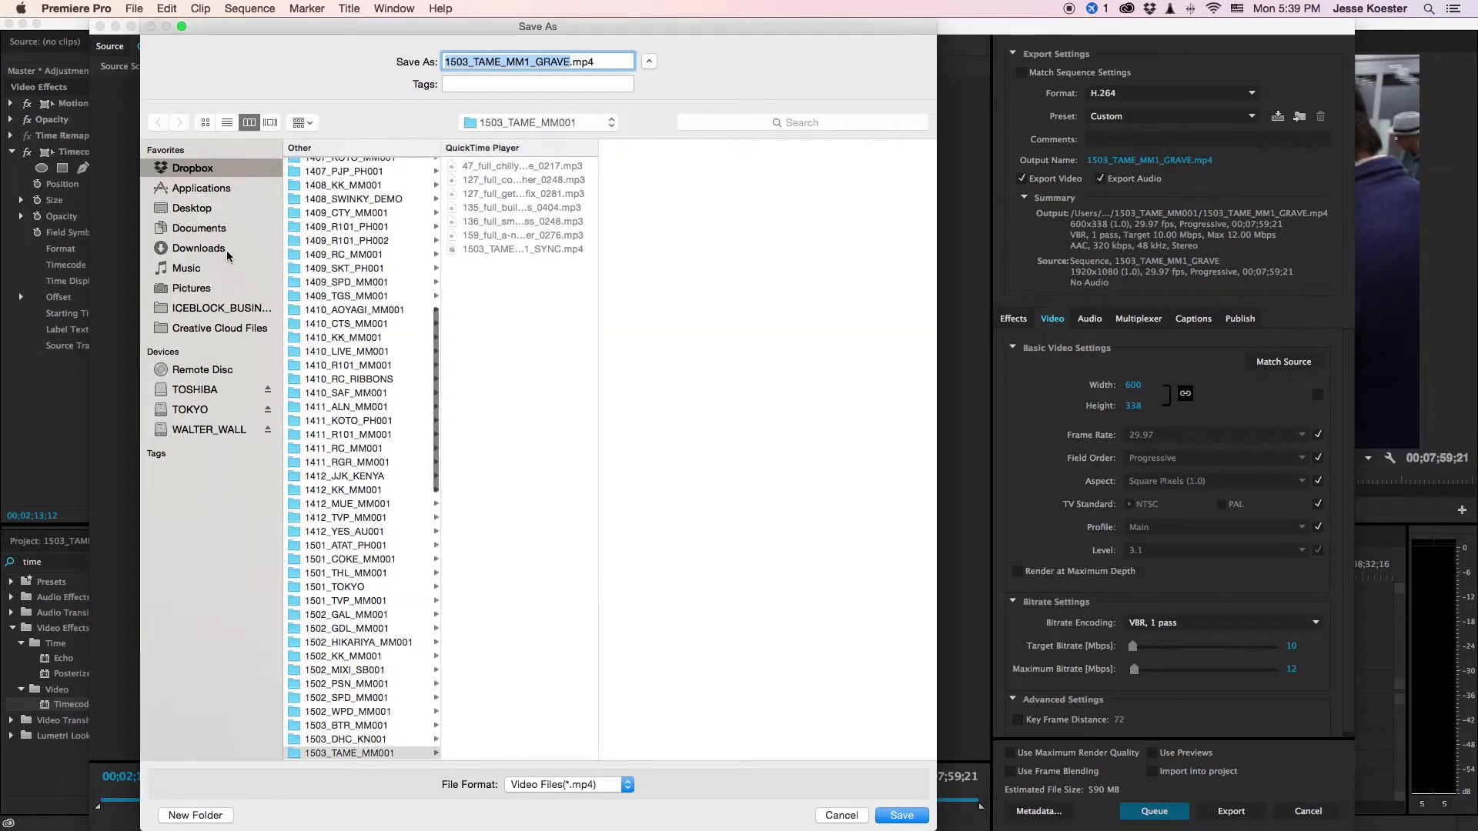
pyautogui.click(204, 430)
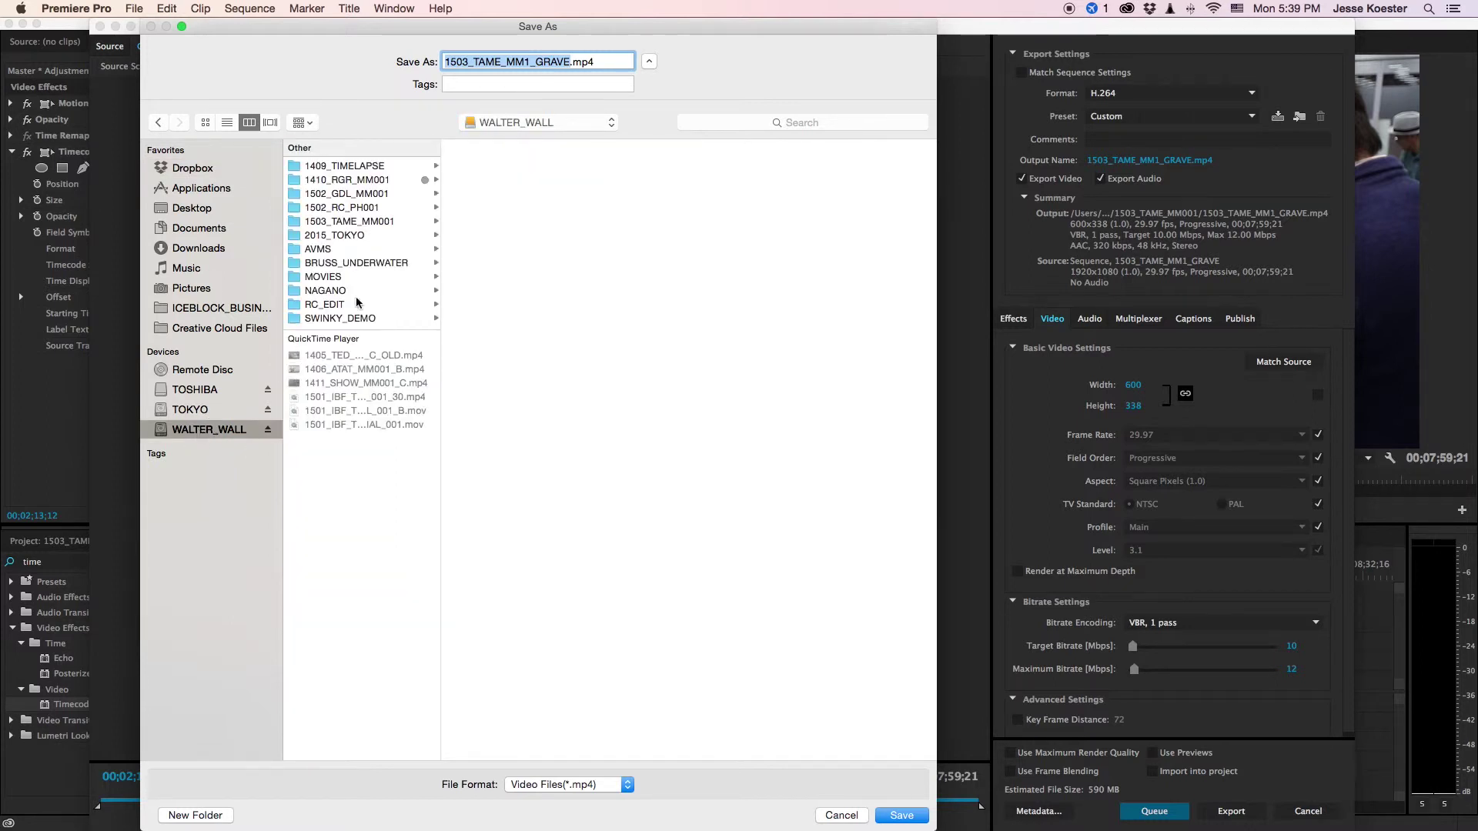
pyautogui.click(349, 221)
pyautogui.click(491, 225)
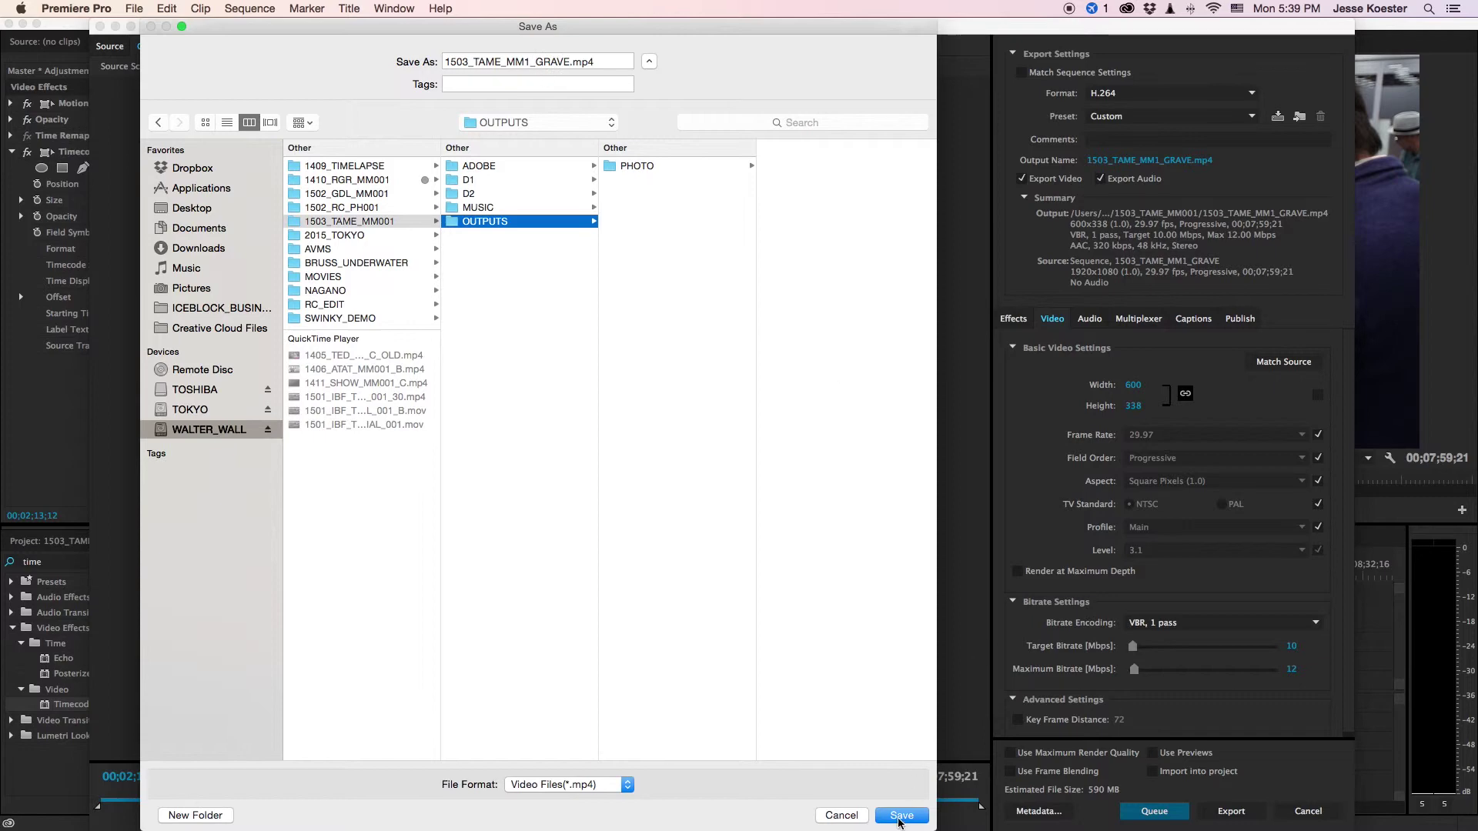
pyautogui.click(900, 816)
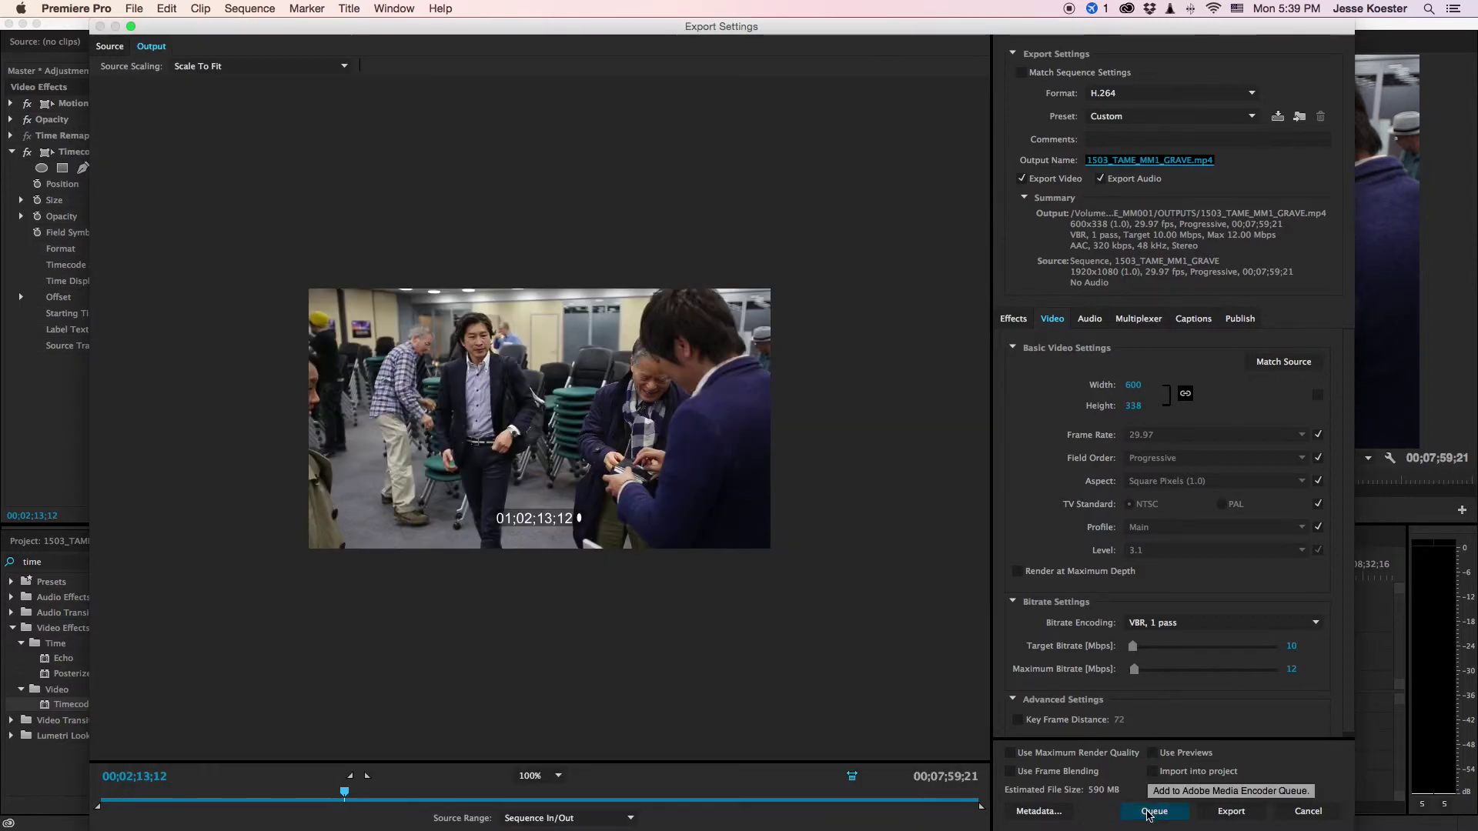
pyautogui.click(1152, 812)
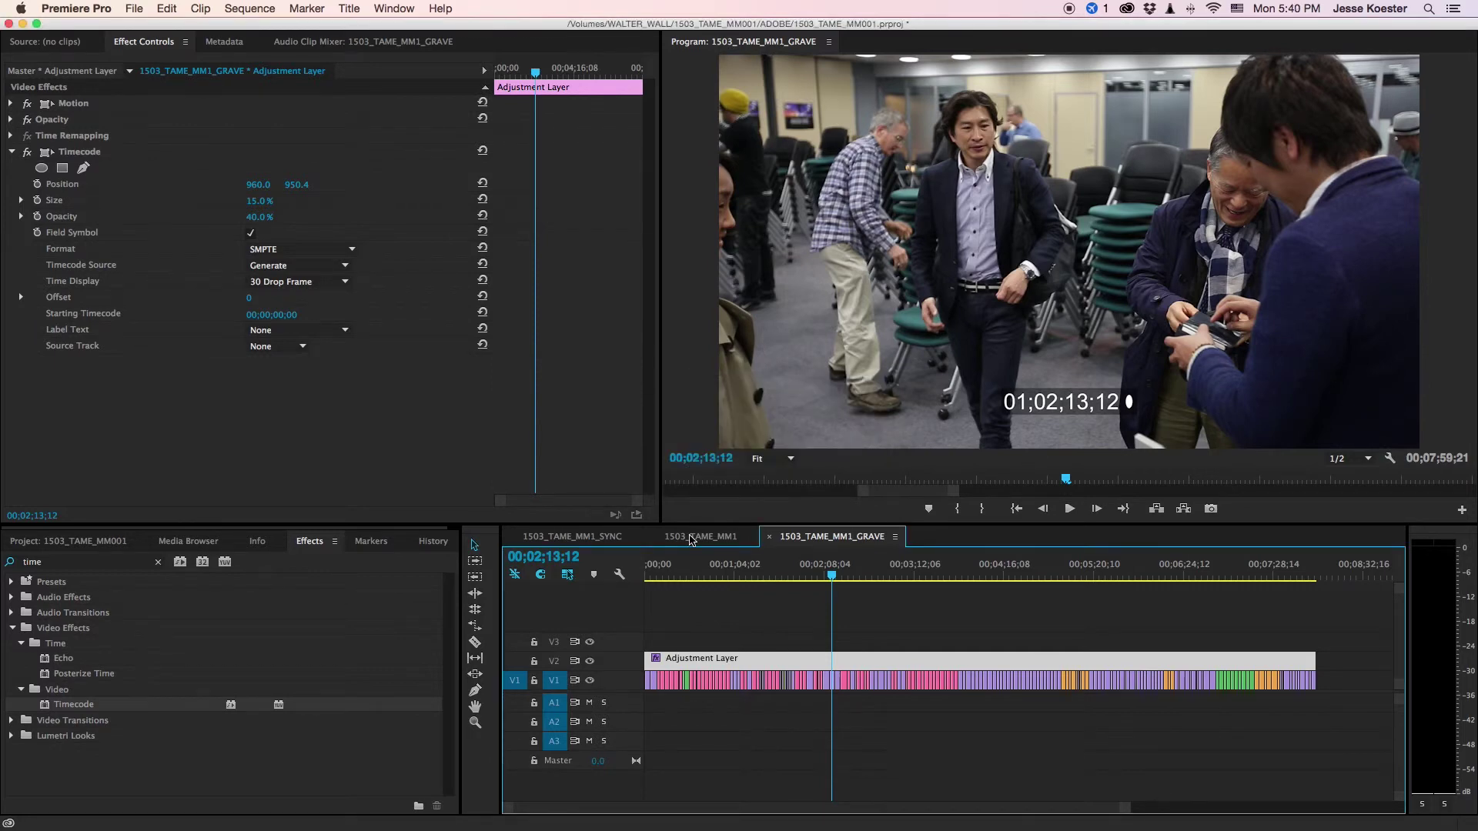
# Step: Switch to the 1503_TAME_MM1 sequence, park the playhead at 00;01;41;17, and open its media export settings
pyautogui.click(690, 539)
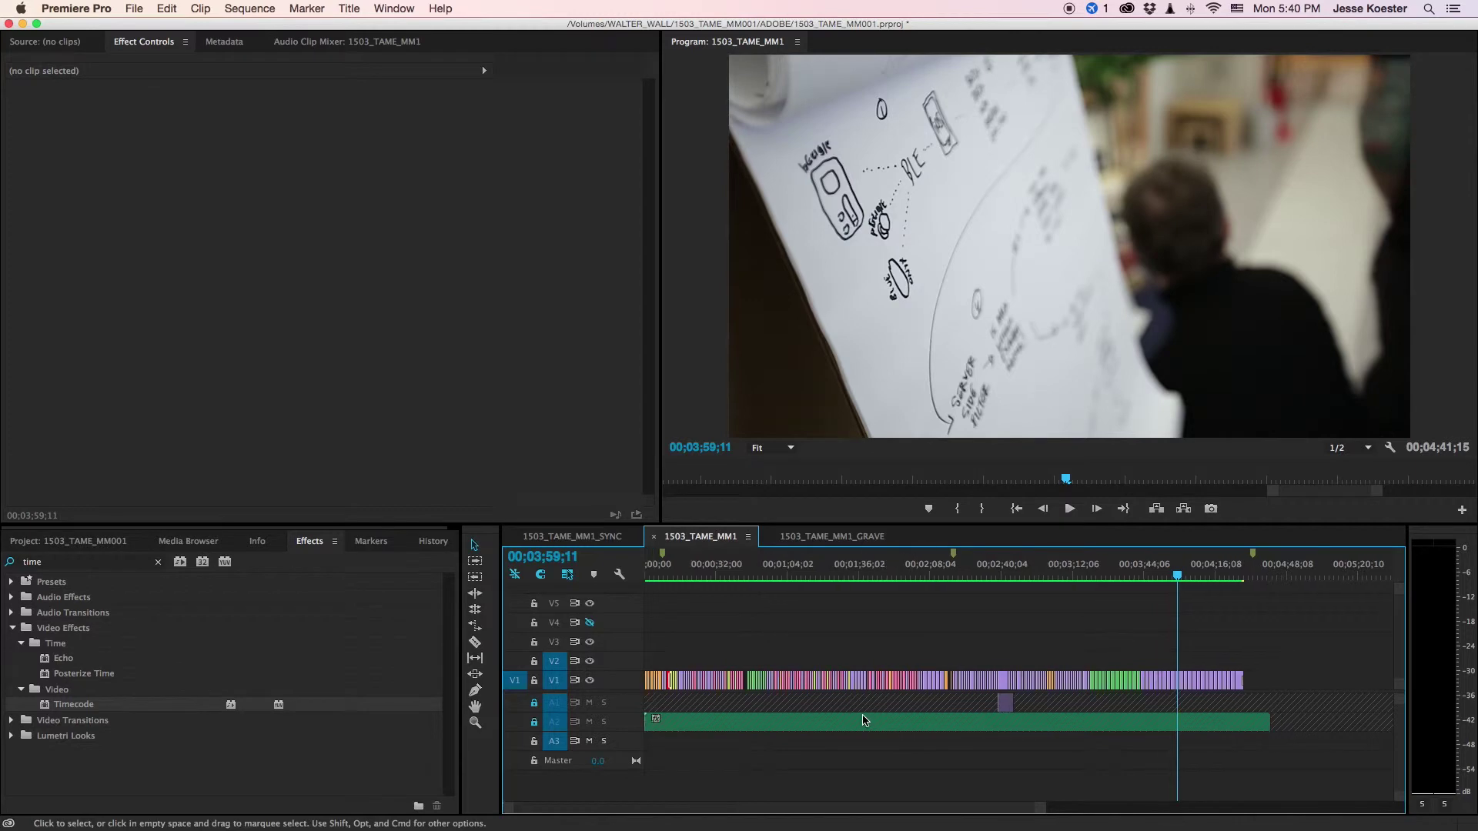
pyautogui.click(868, 573)
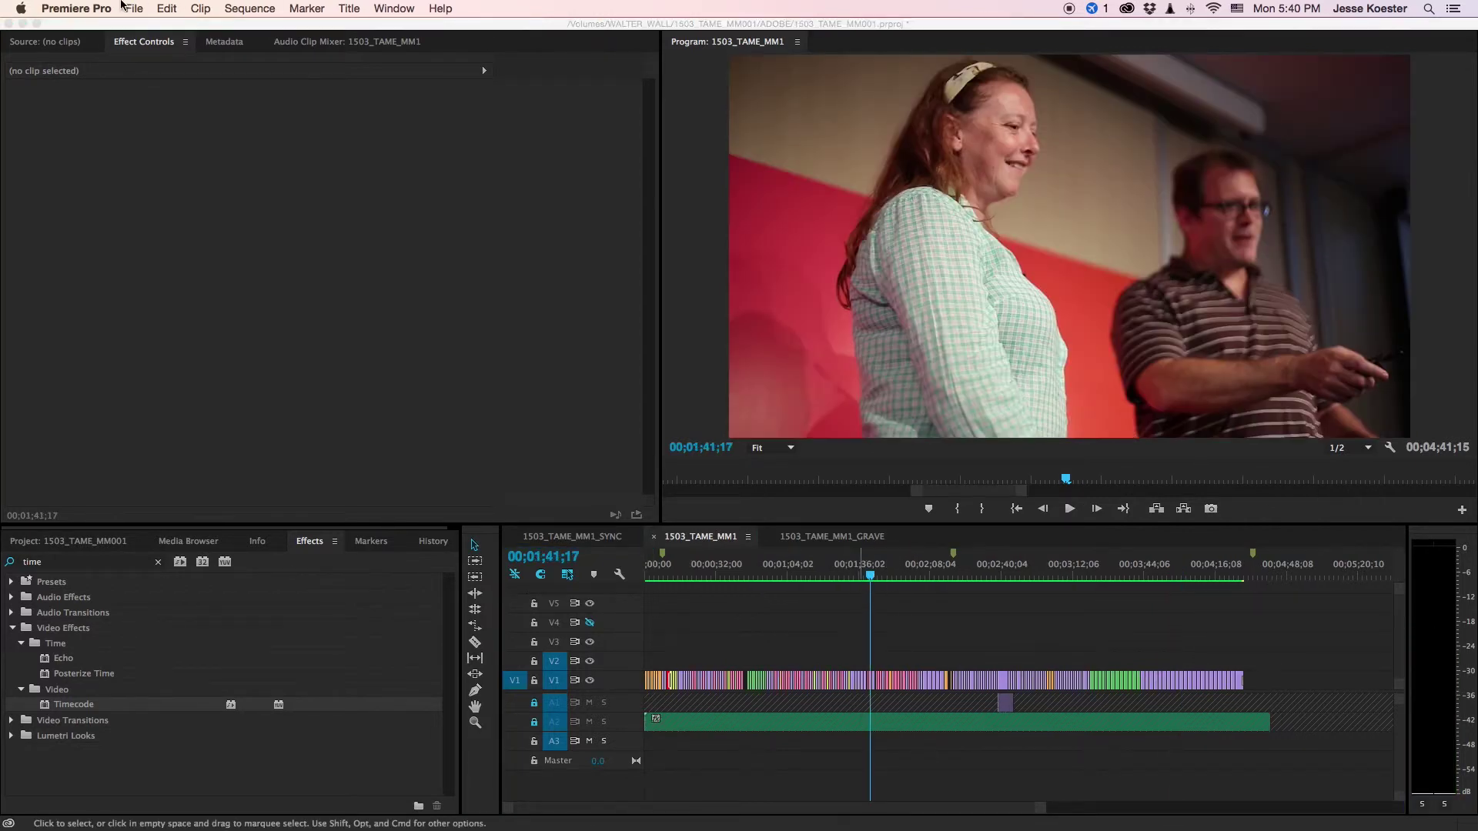
pyautogui.click(127, 8)
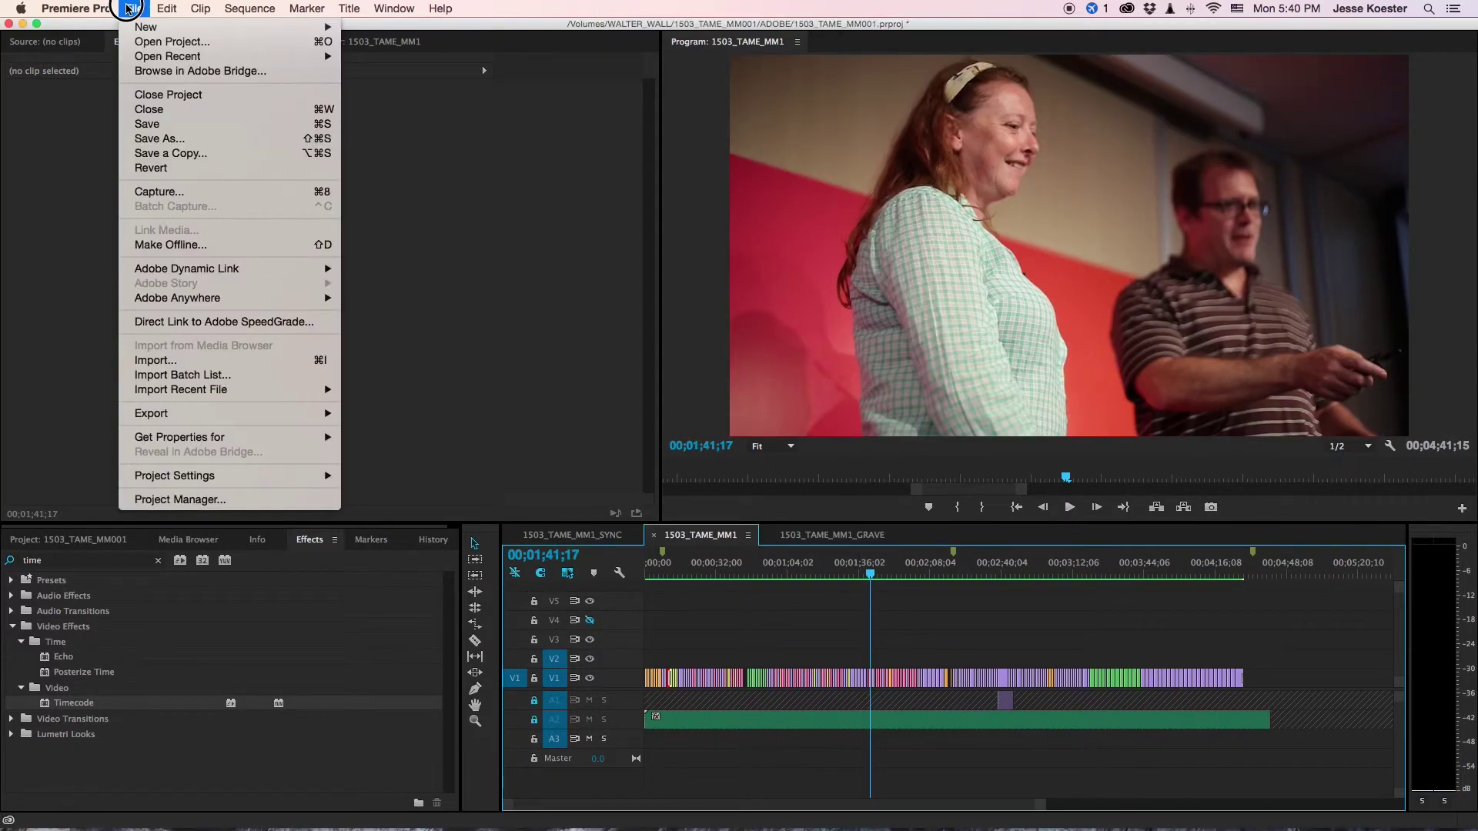
pyautogui.click(193, 361)
pyautogui.press('Escape')
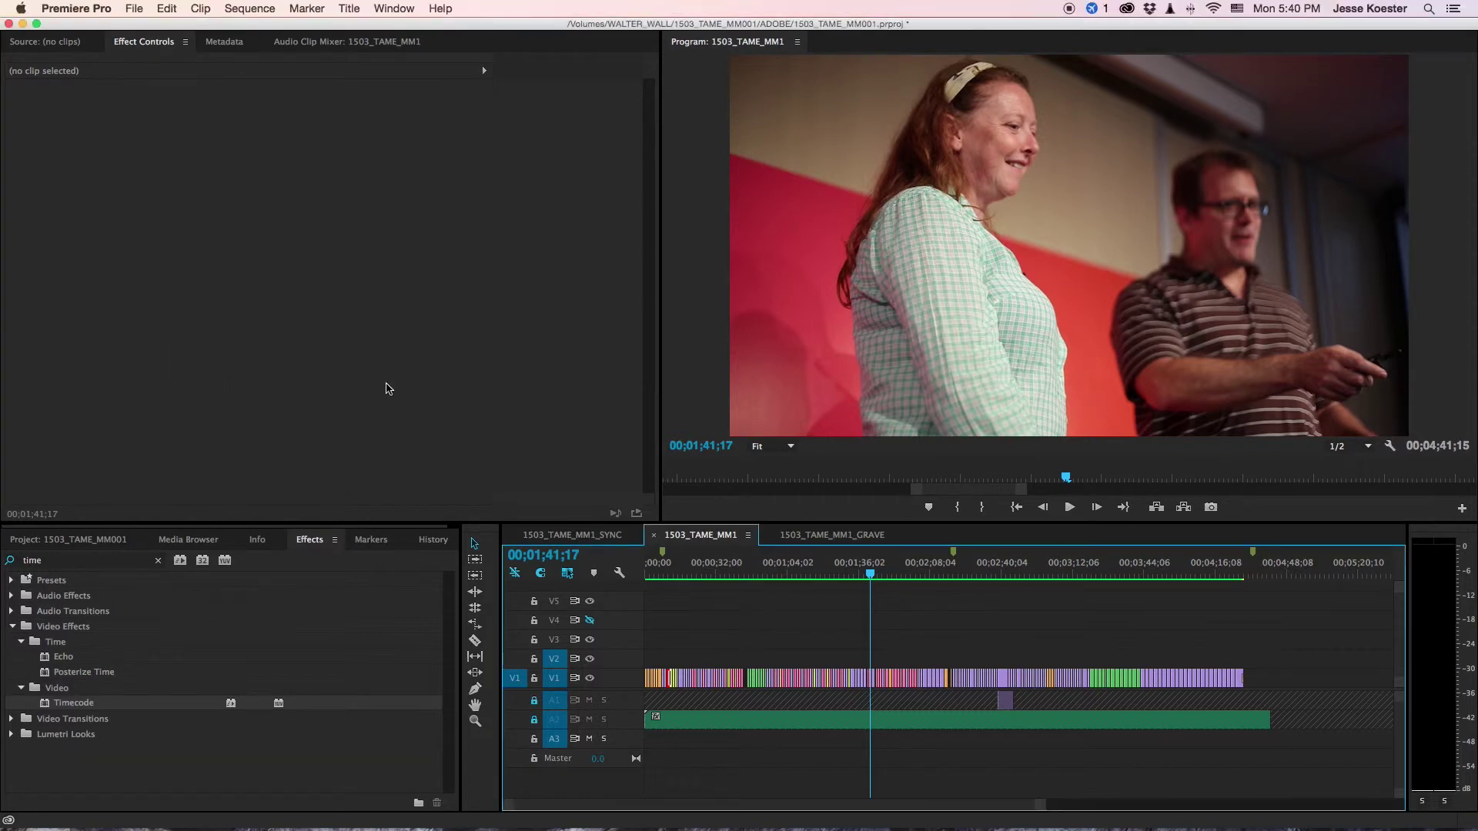
pyautogui.click(134, 7)
pyautogui.moveTo(302, 421)
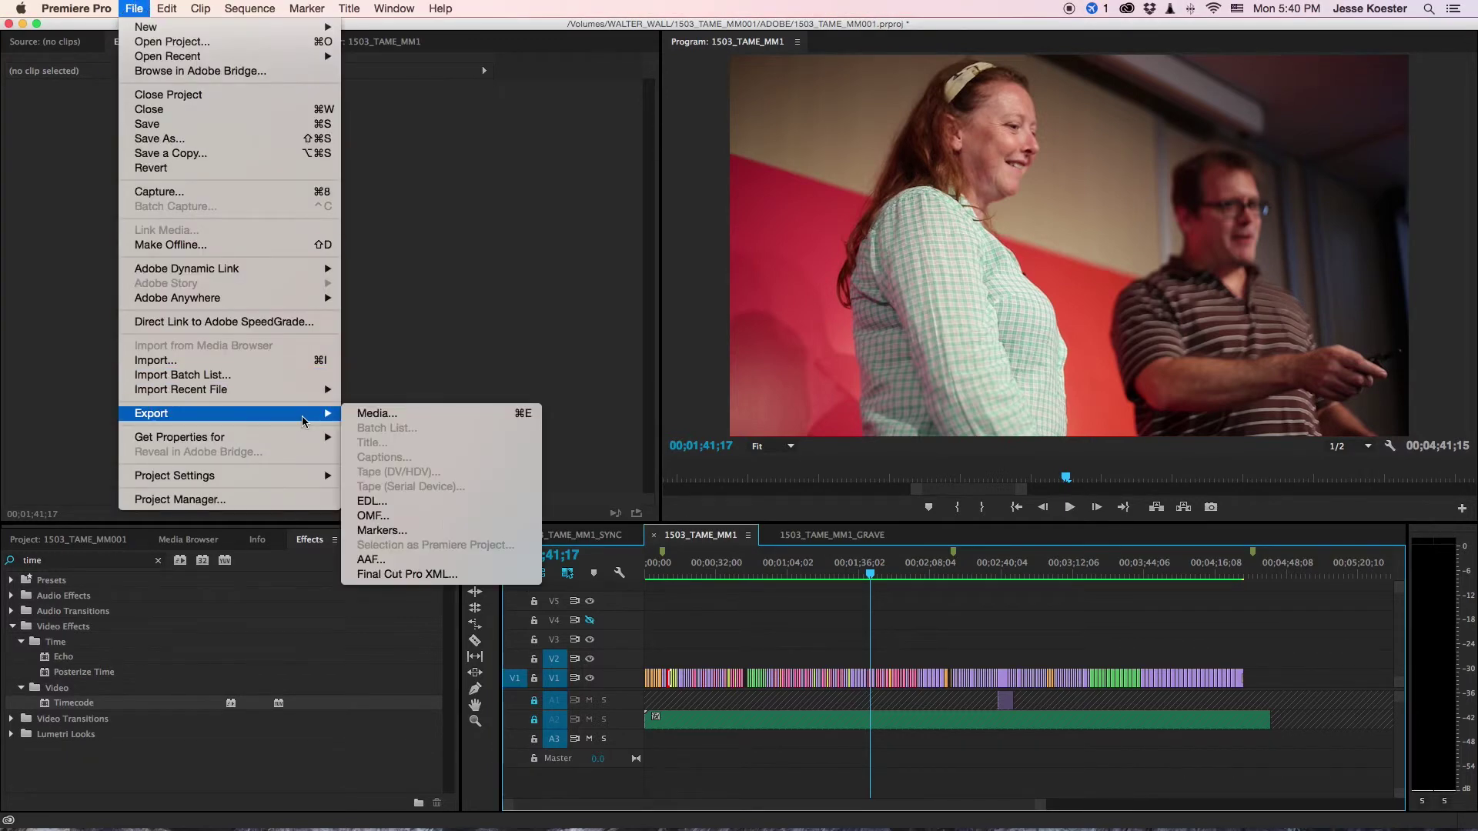
pyautogui.click(385, 414)
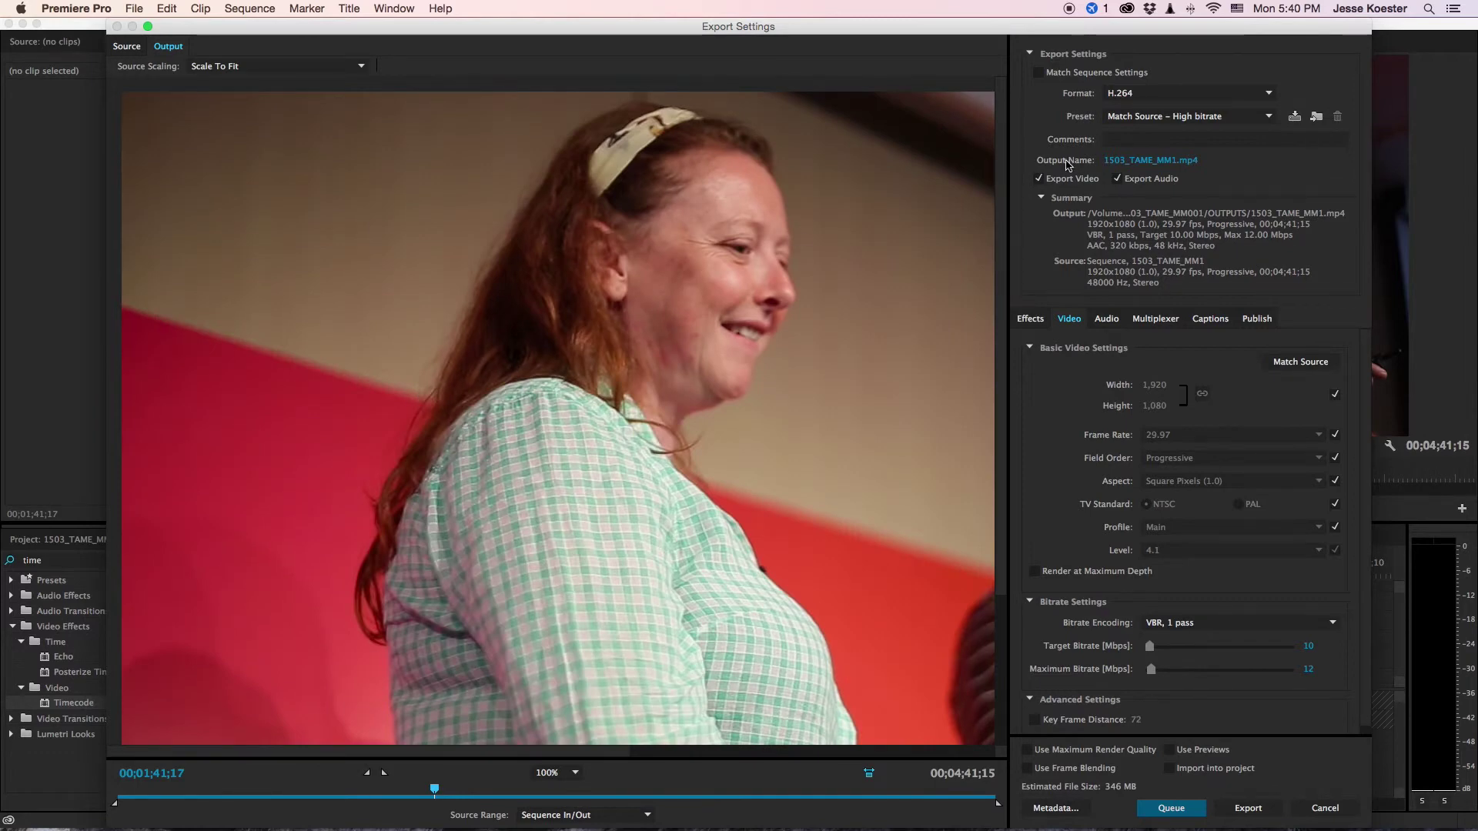
# Step: Name the export file 1503_TAME_MM1_A.mp4 and save it in the 1503_TAME_MM001/OUTPUTS folder
pyautogui.click(1129, 162)
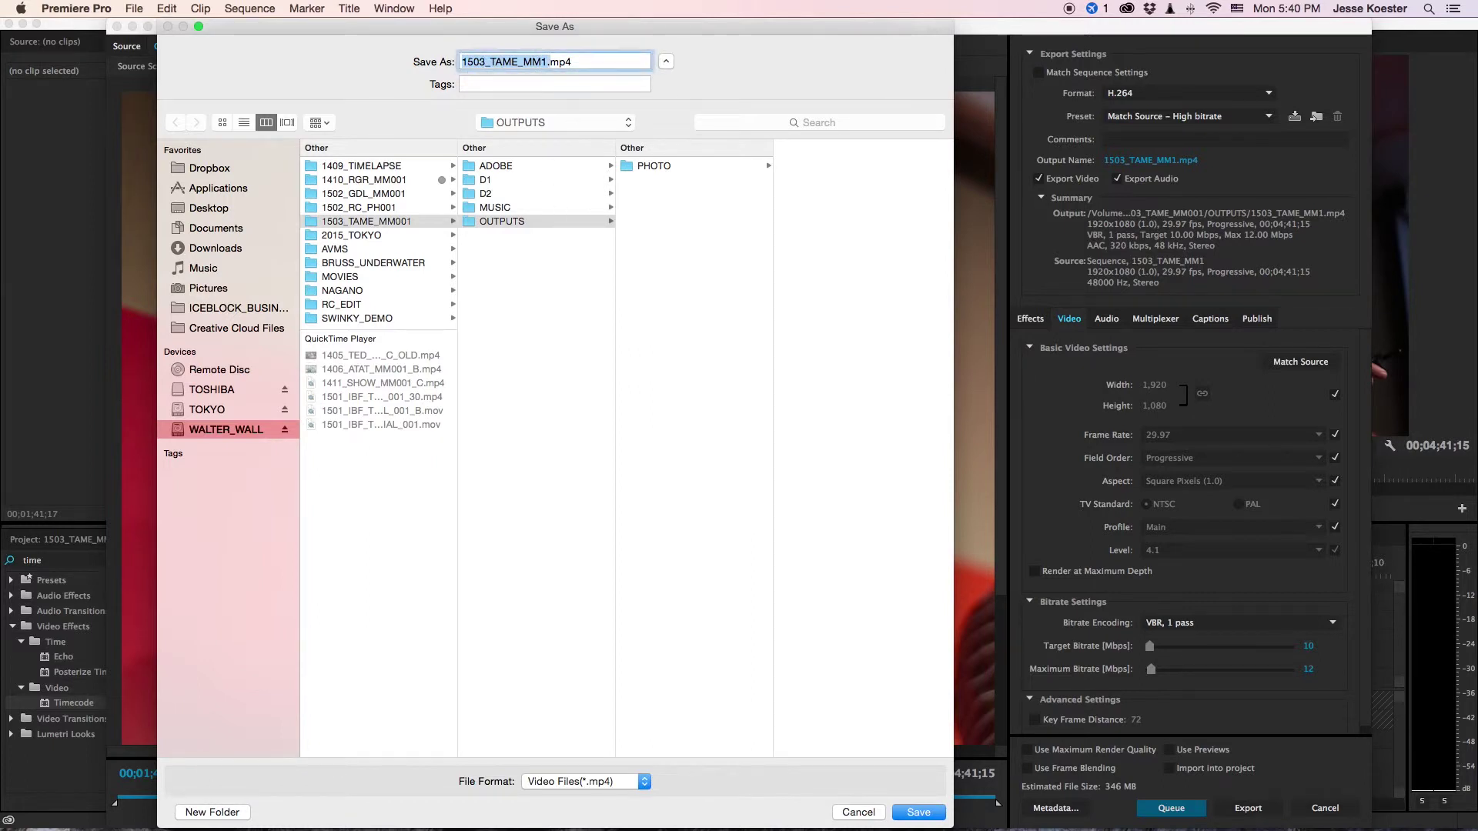
pyautogui.press('Left')
pyautogui.press('Right')
pyautogui.press('Right')
pyautogui.press('Right')
pyautogui.press('Right')
pyautogui.press('Right')
pyautogui.press('Right')
pyautogui.press('Right')
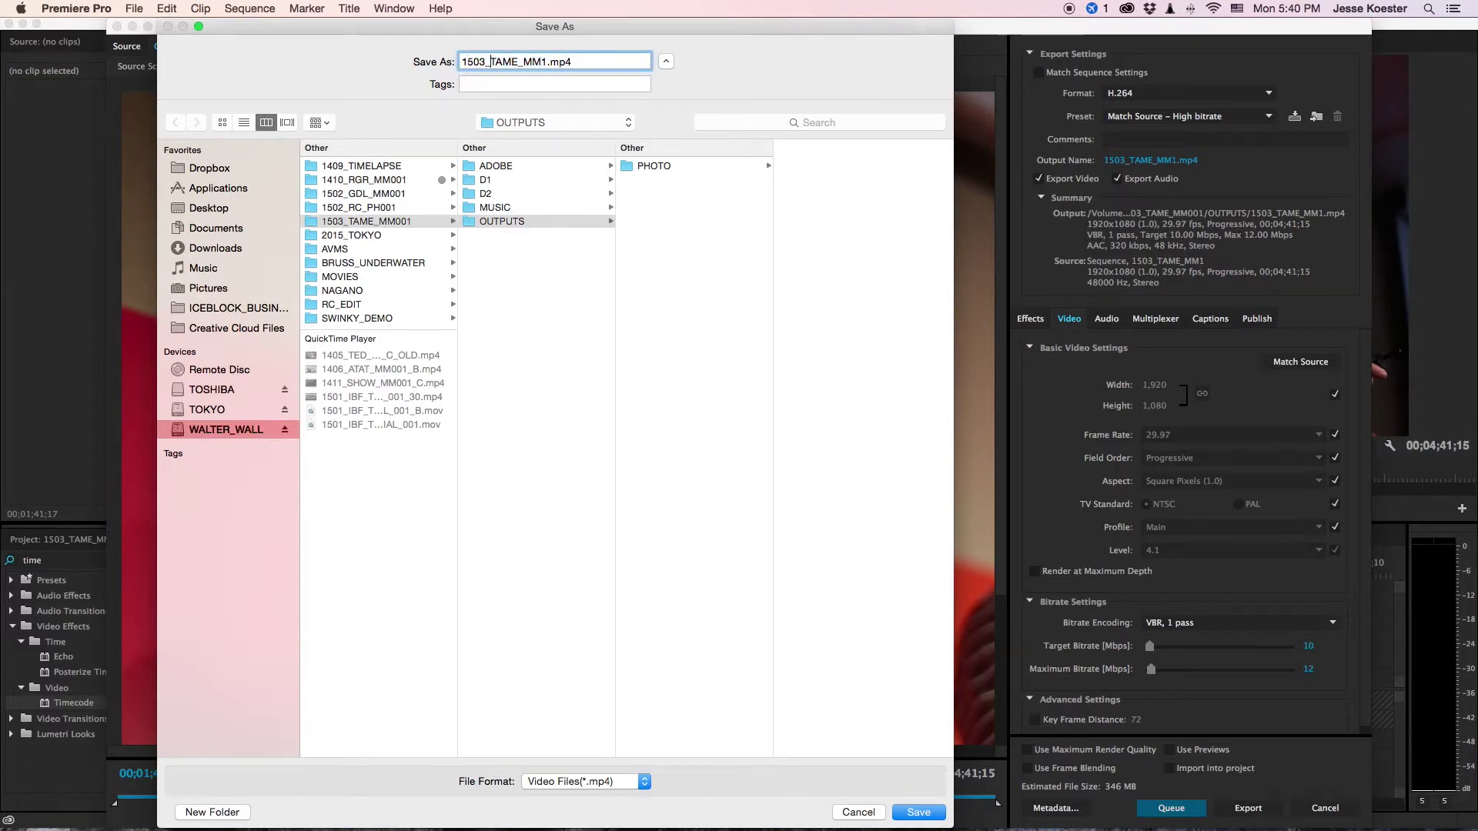
pyautogui.write('_A')
pyautogui.click(907, 813)
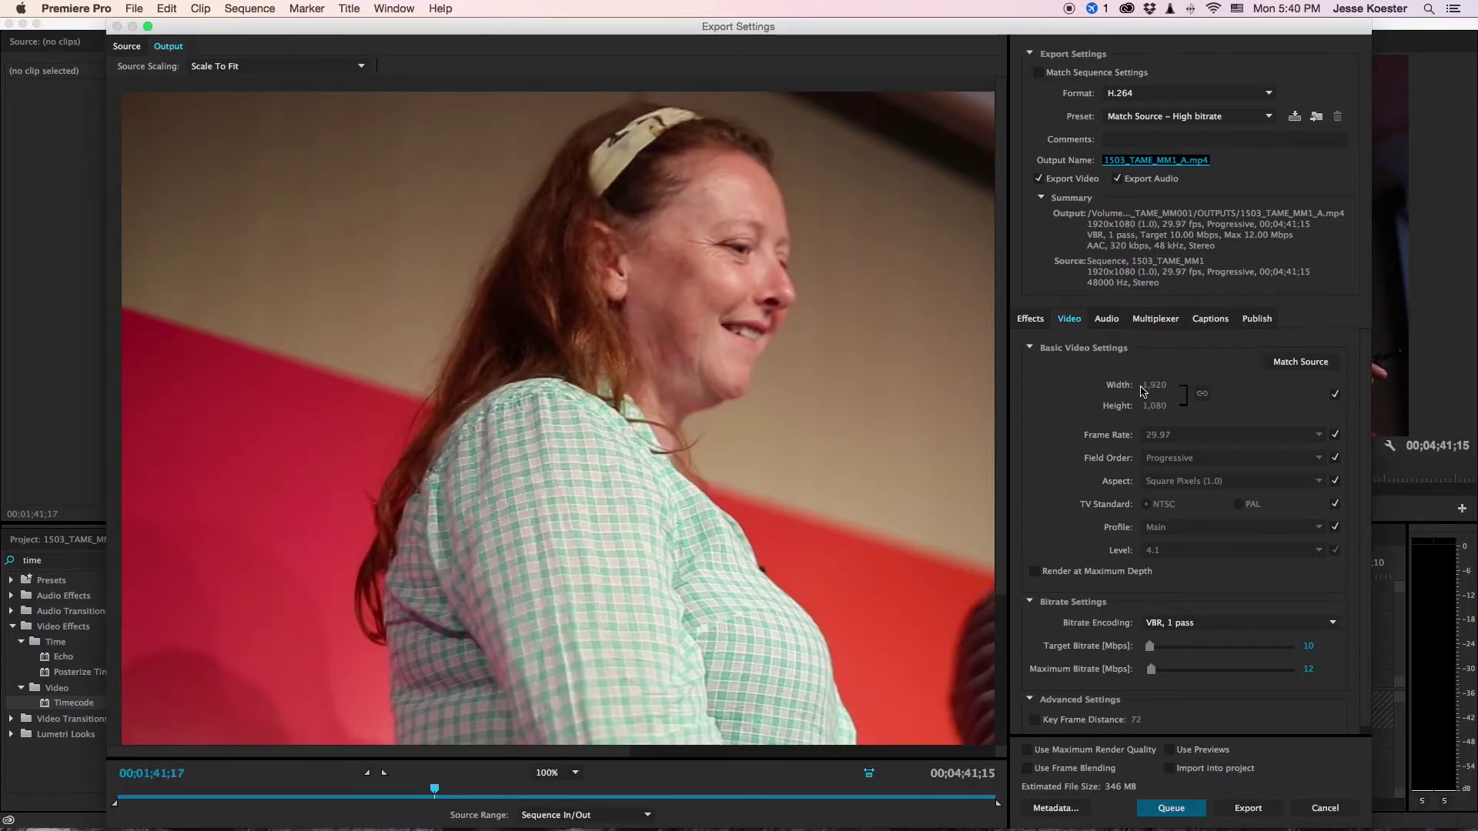
# Step: Set the export preview zoom to Fit and the bitrate encoding to VBR, 2 pass
pyautogui.click(553, 773)
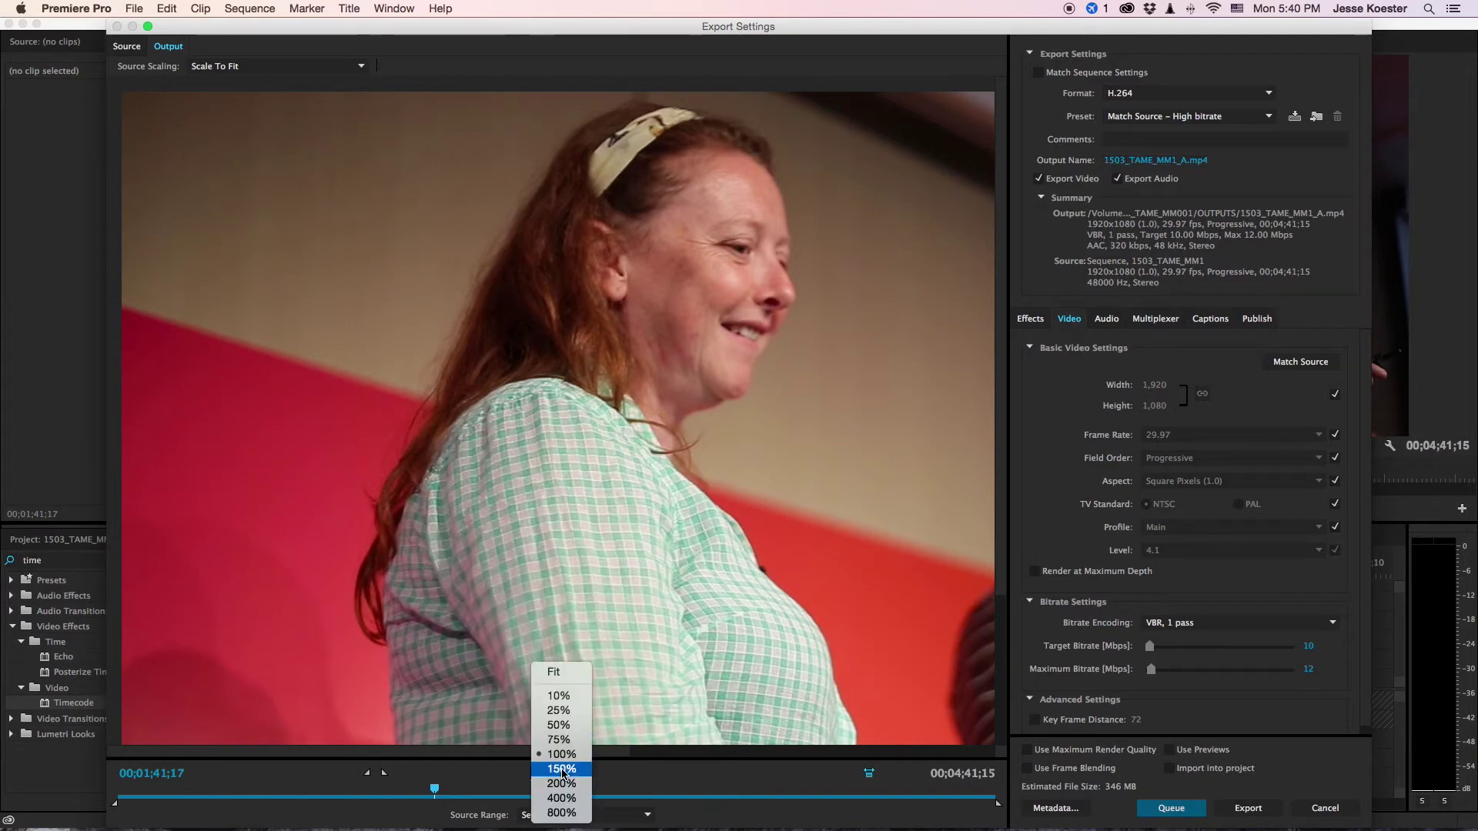
pyautogui.click(555, 671)
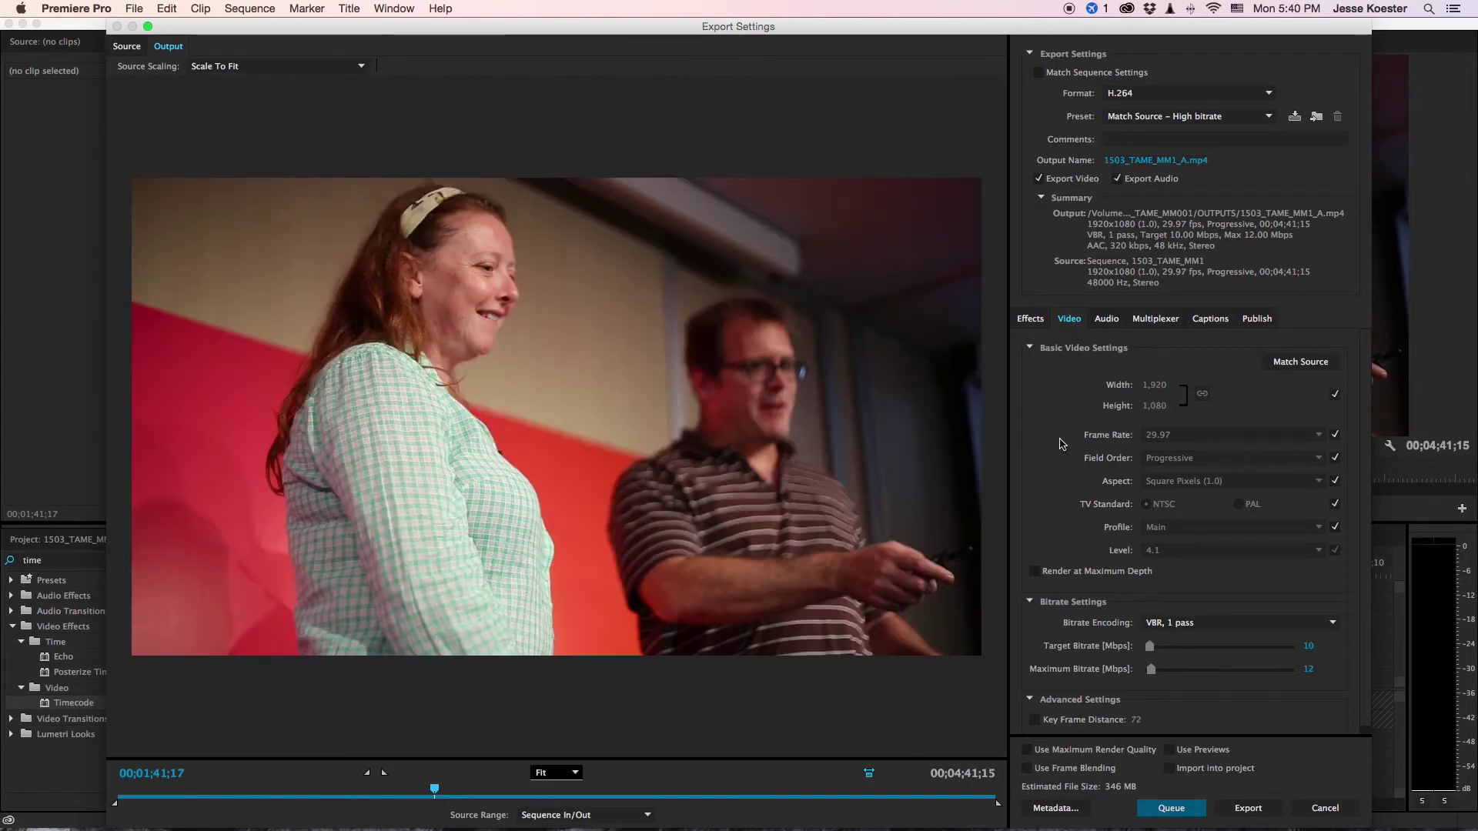
pyautogui.click(1257, 628)
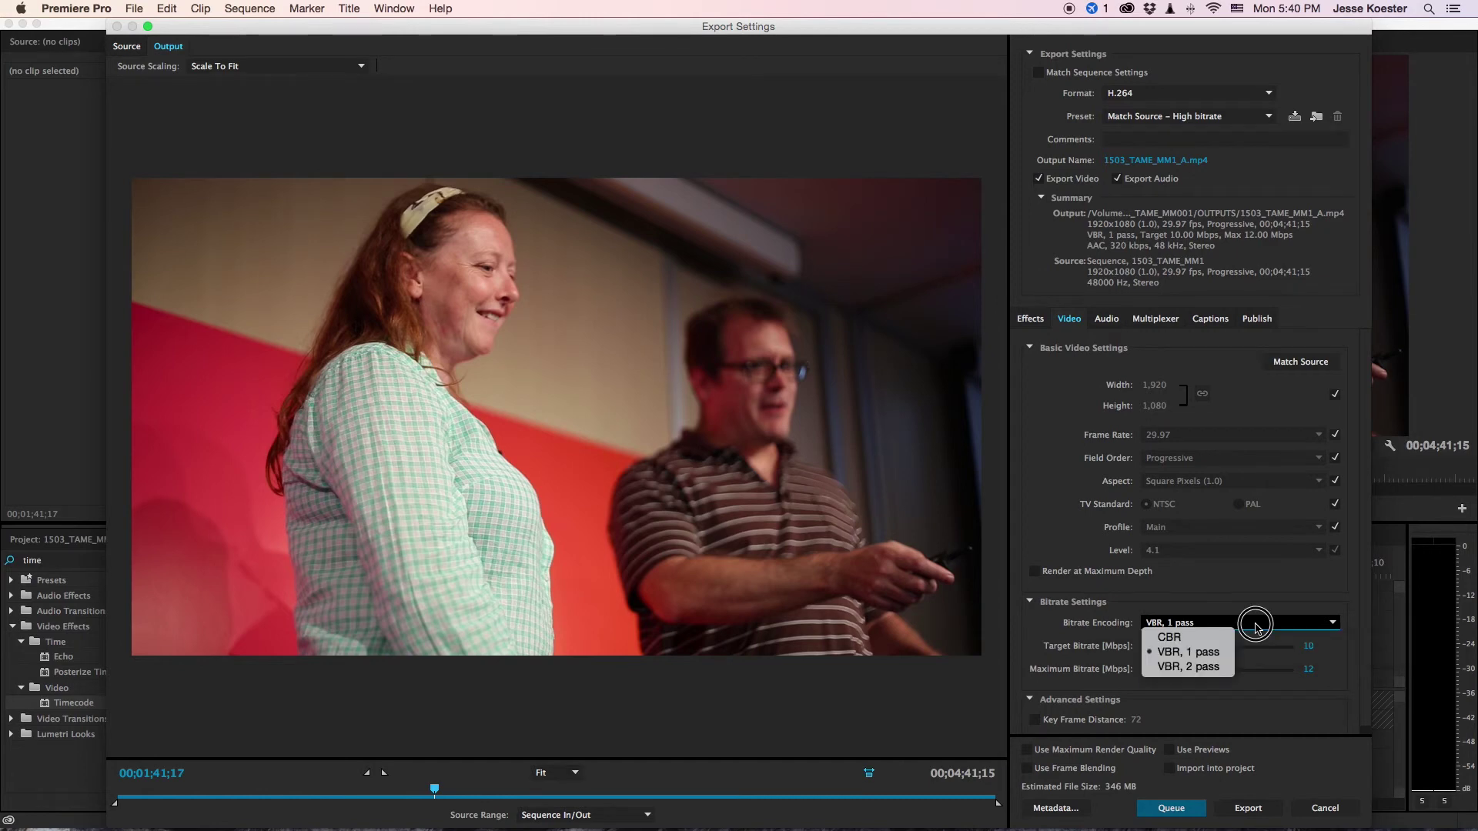
pyautogui.click(1194, 667)
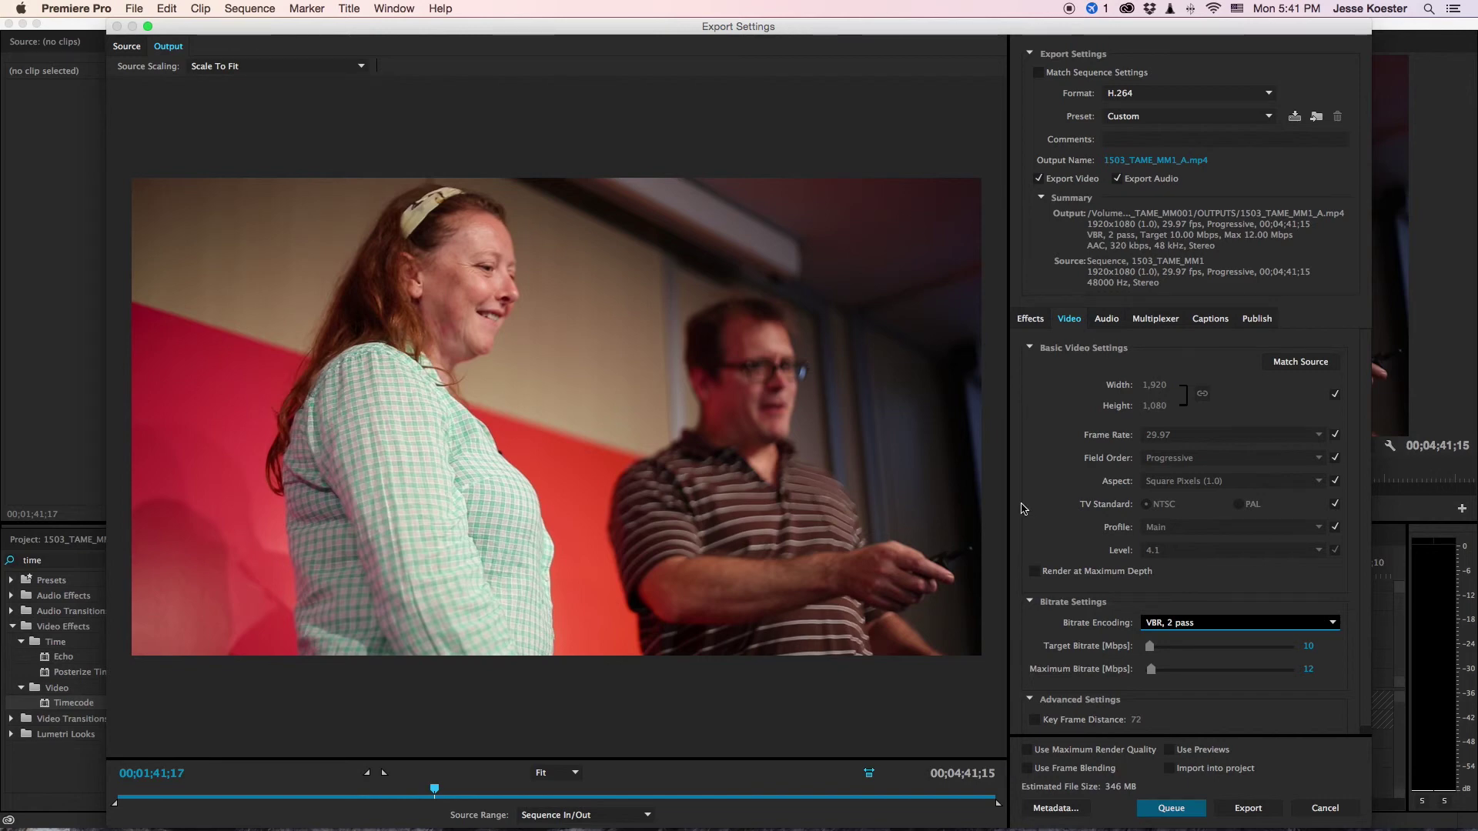
# Step: Add the 1503_TAME_MM1 export to the Media Encoder queue and start encoding the queued GRAVE and main videos
pyautogui.click(1171, 810)
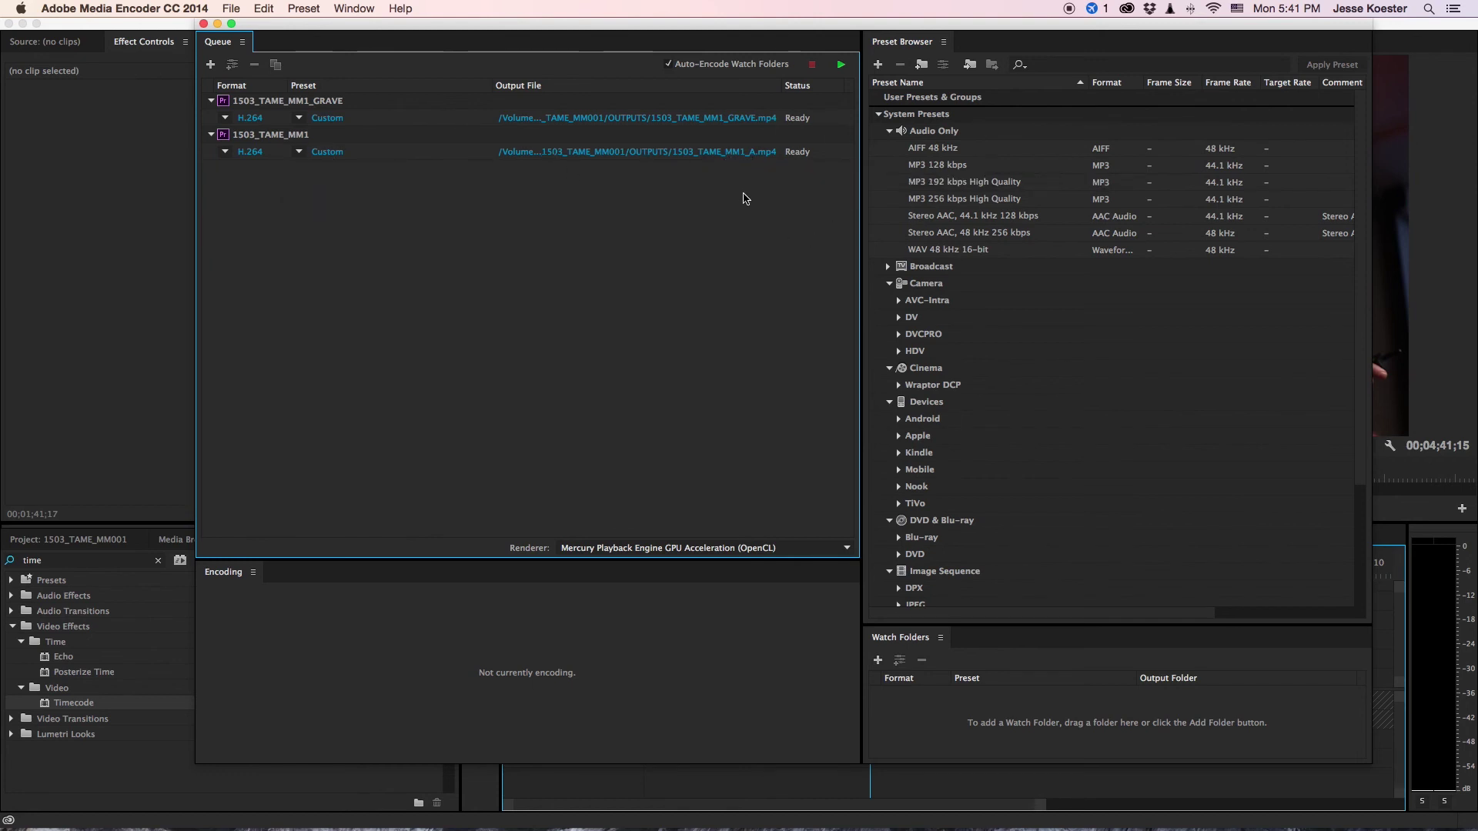
pyautogui.click(839, 70)
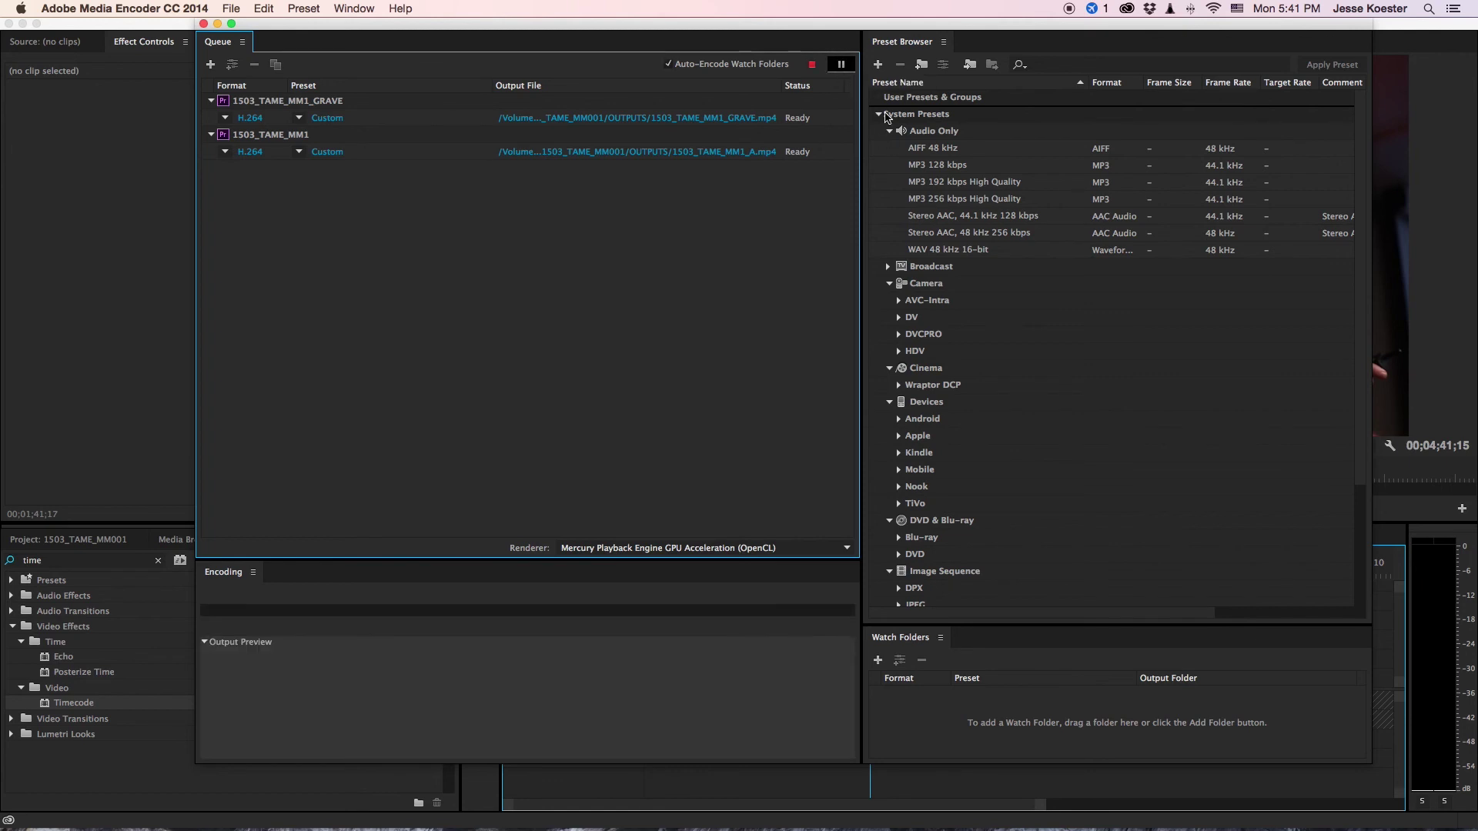